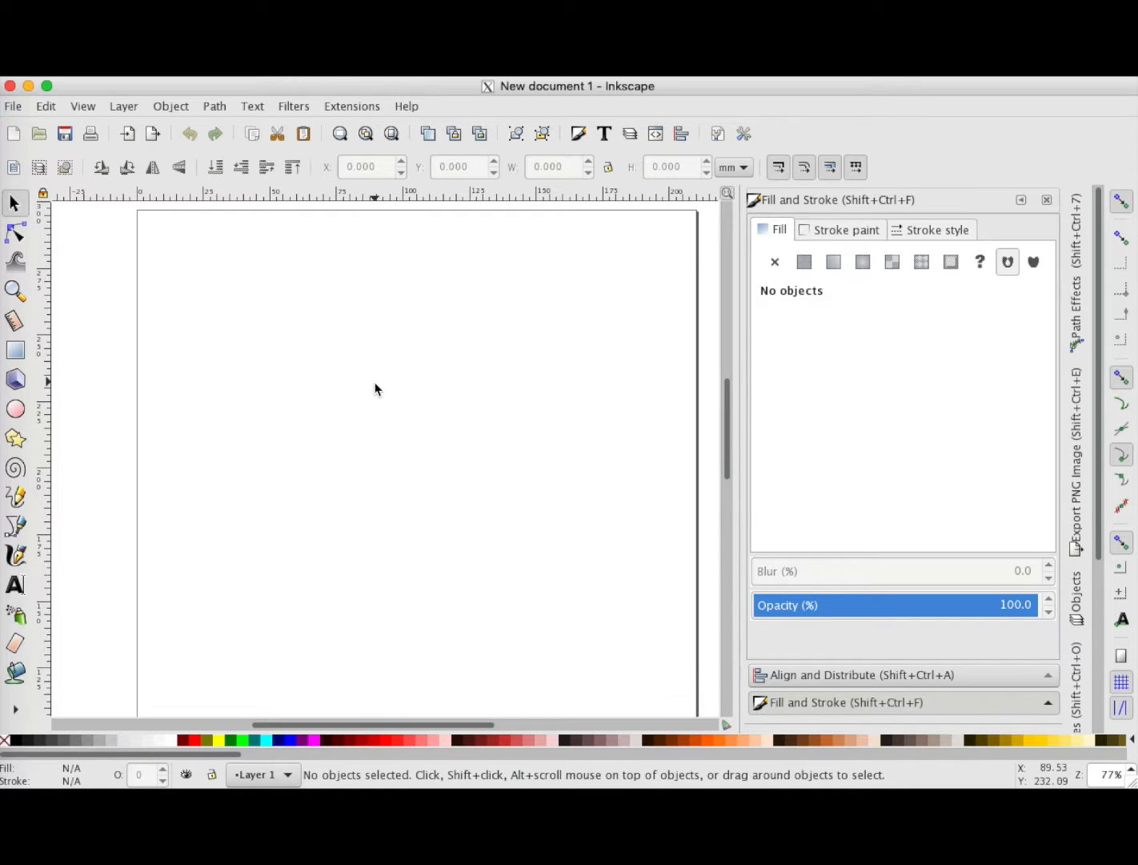
- Create a wide flowed-text frame in the upper part of the page and enter the text "Love Neon"
click(14, 583)
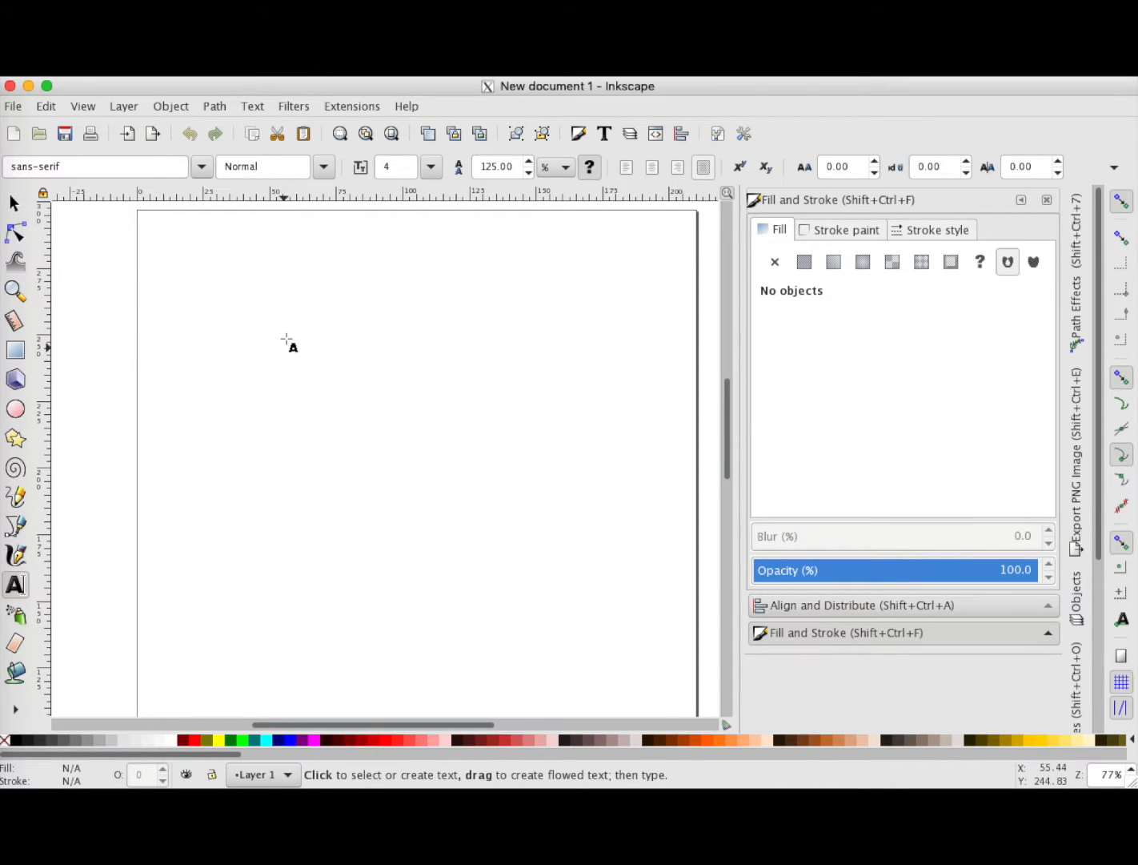
drag(249, 277, 661, 416)
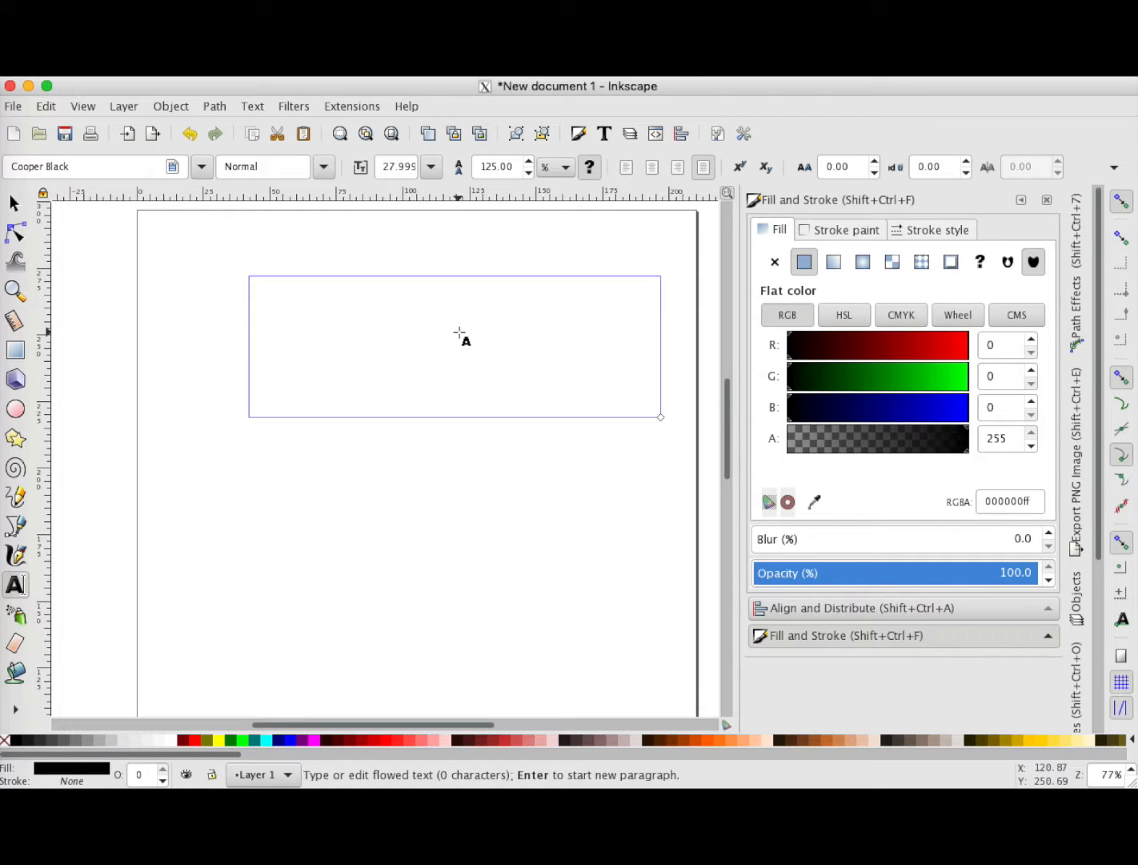
text(Love Neon)
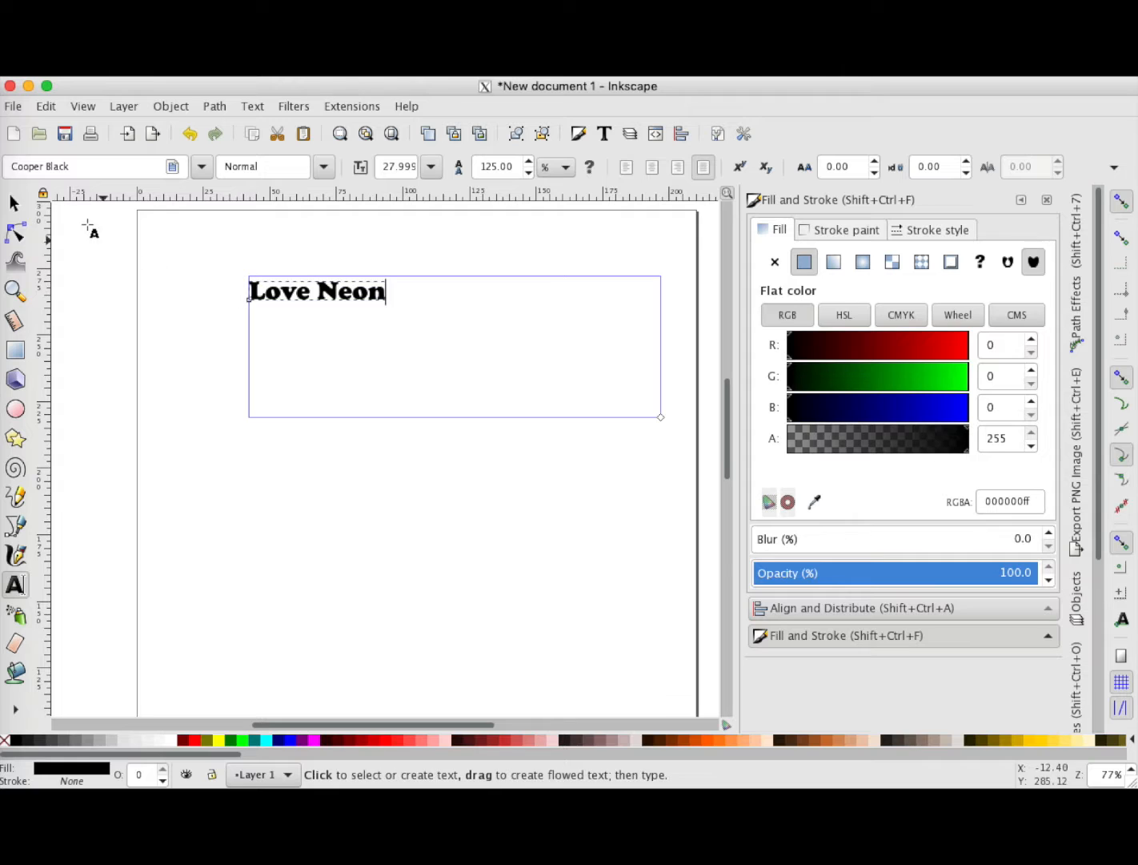
- Try the Neon 80s font on the whole "Love Neon" text, settling on NEON ABSOLUTE SANS 1
triple_click(332, 289)
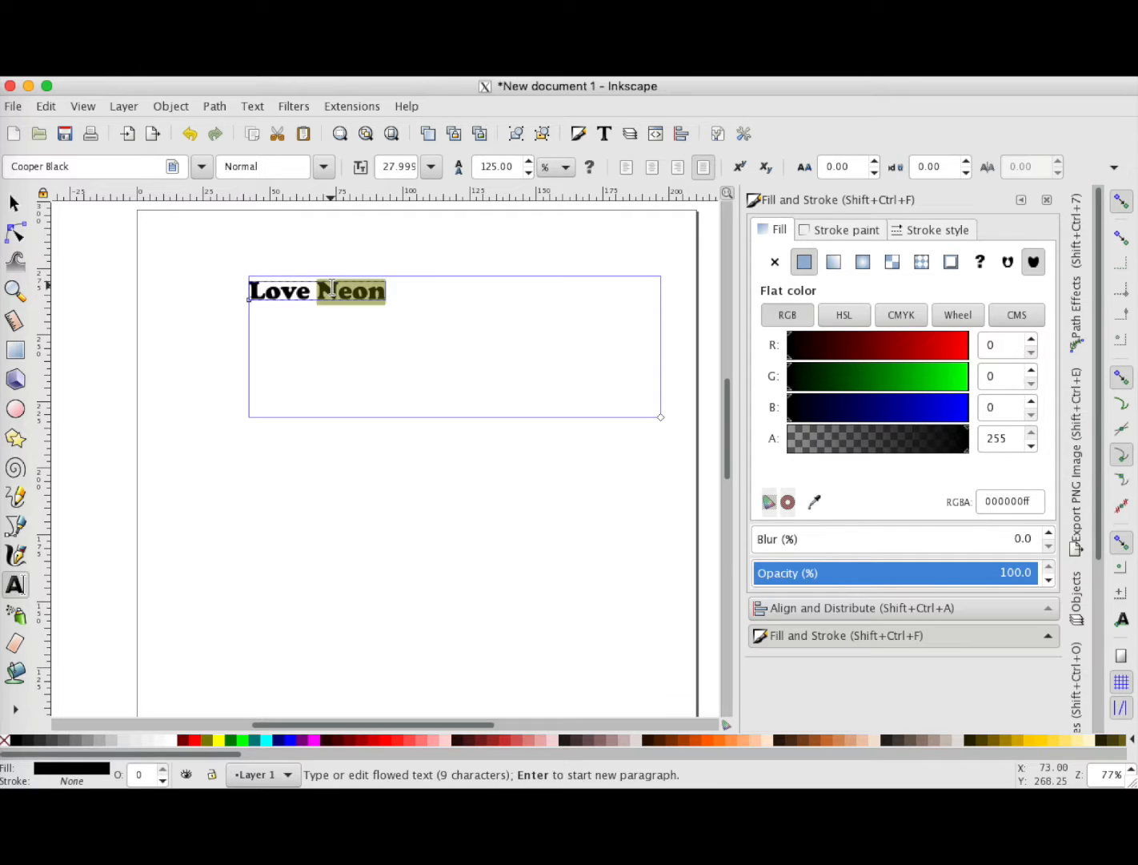
click(154, 171)
key(ctrl+a)
text(neon)
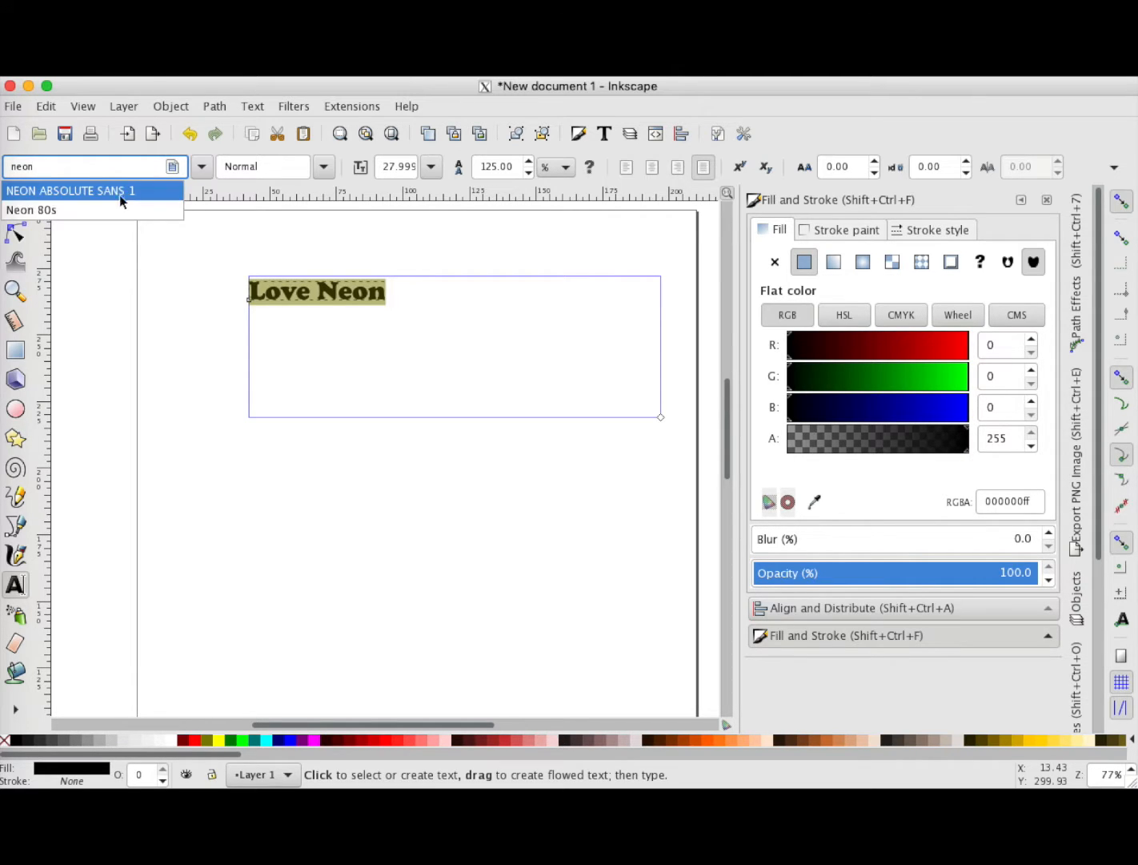
click(114, 209)
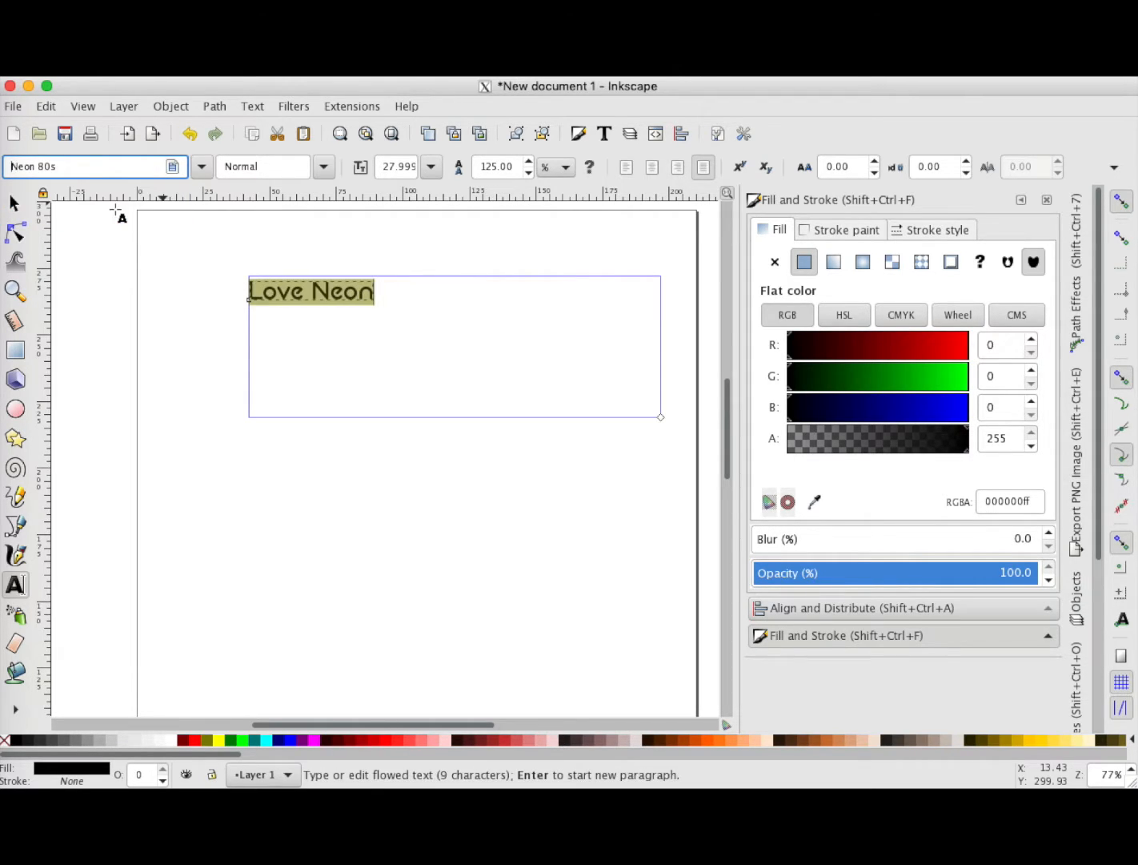
triple_click(133, 166)
text(neon)
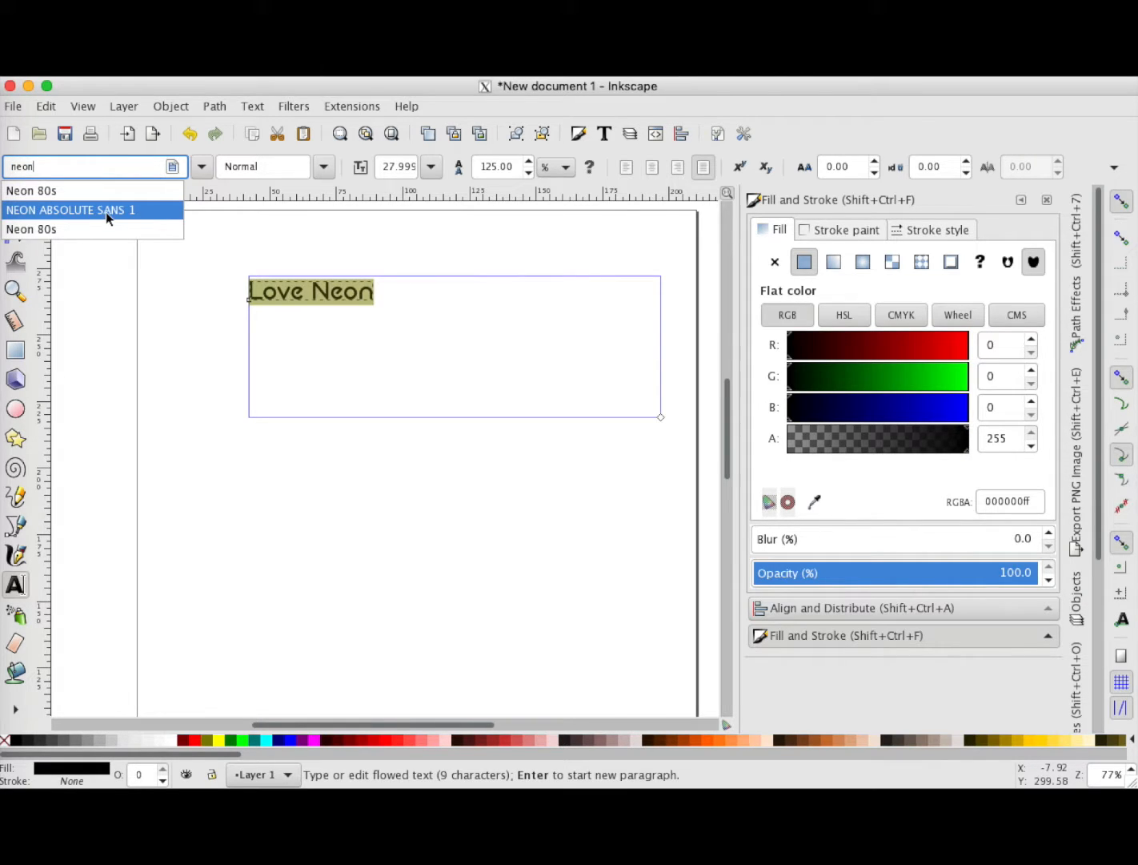
click(105, 211)
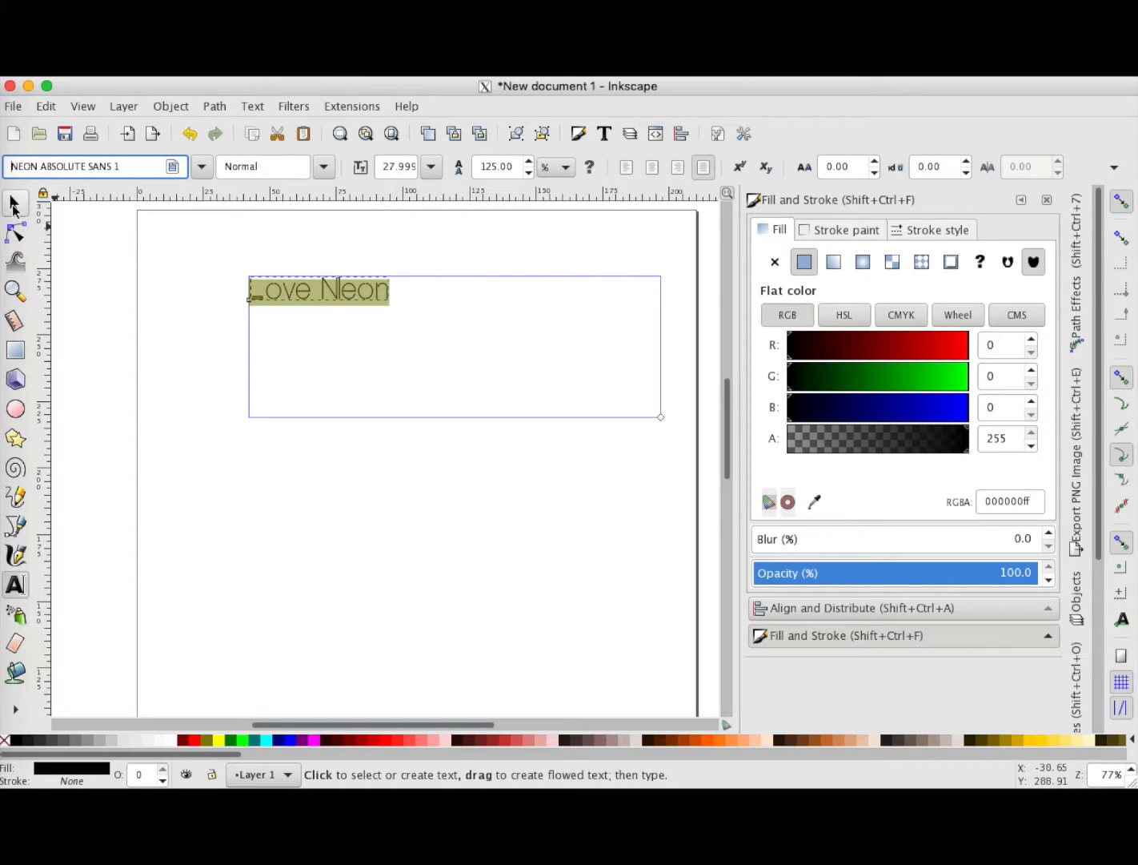
- Move the text towards the page's horizontal centre and scale it up proportionally to about 100 mm wide
click(13, 204)
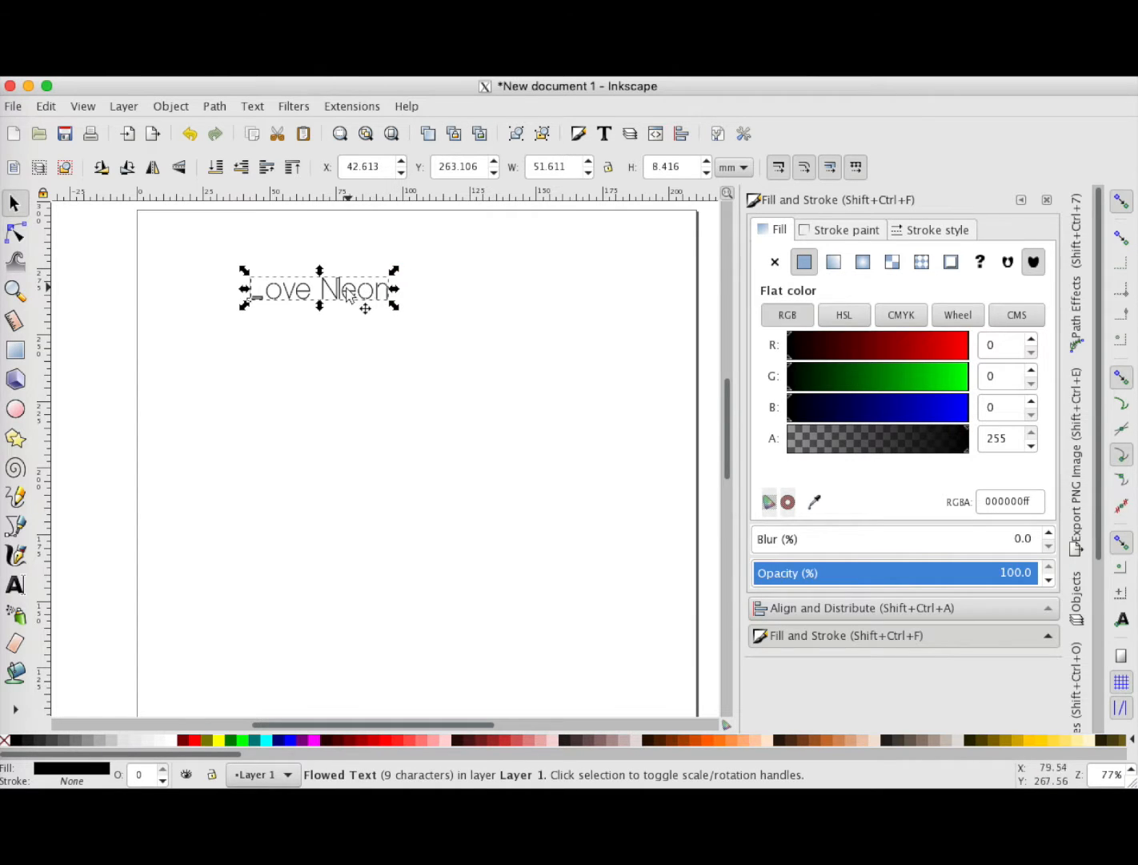
drag(327, 298, 411, 317)
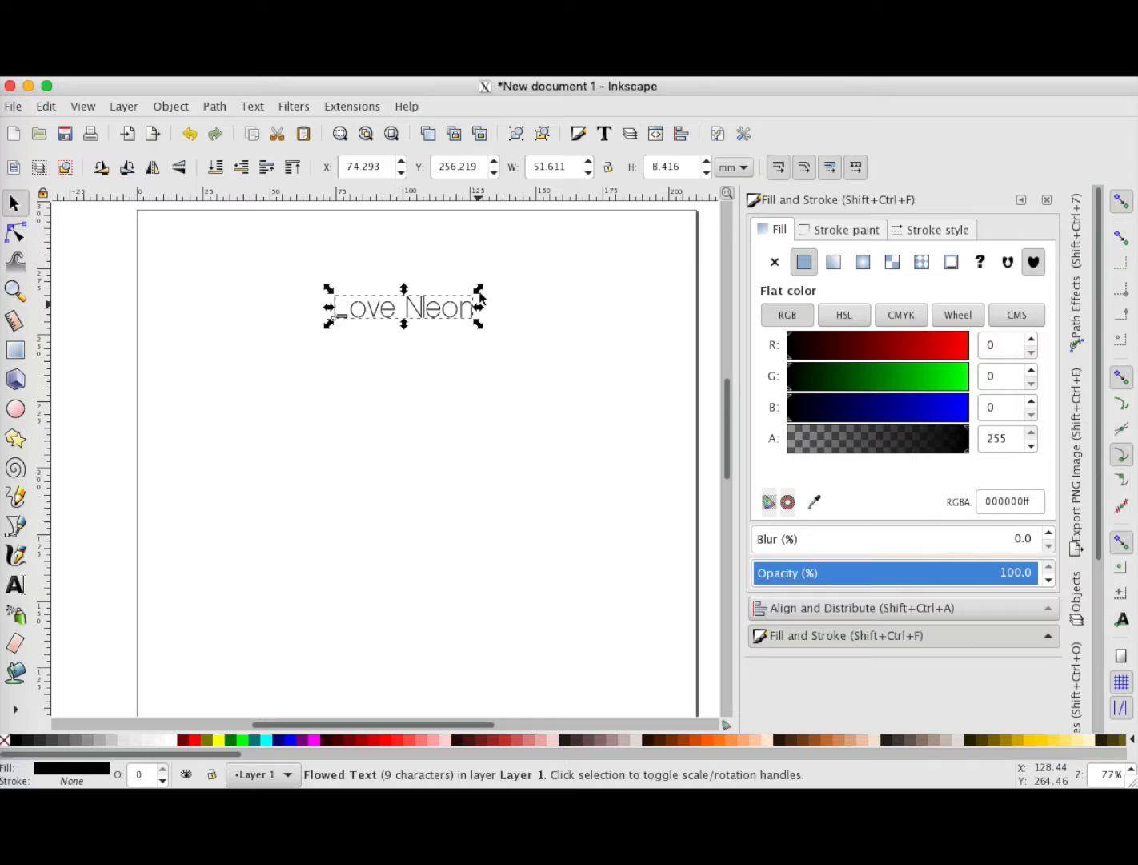
drag(479, 293, 542, 266)
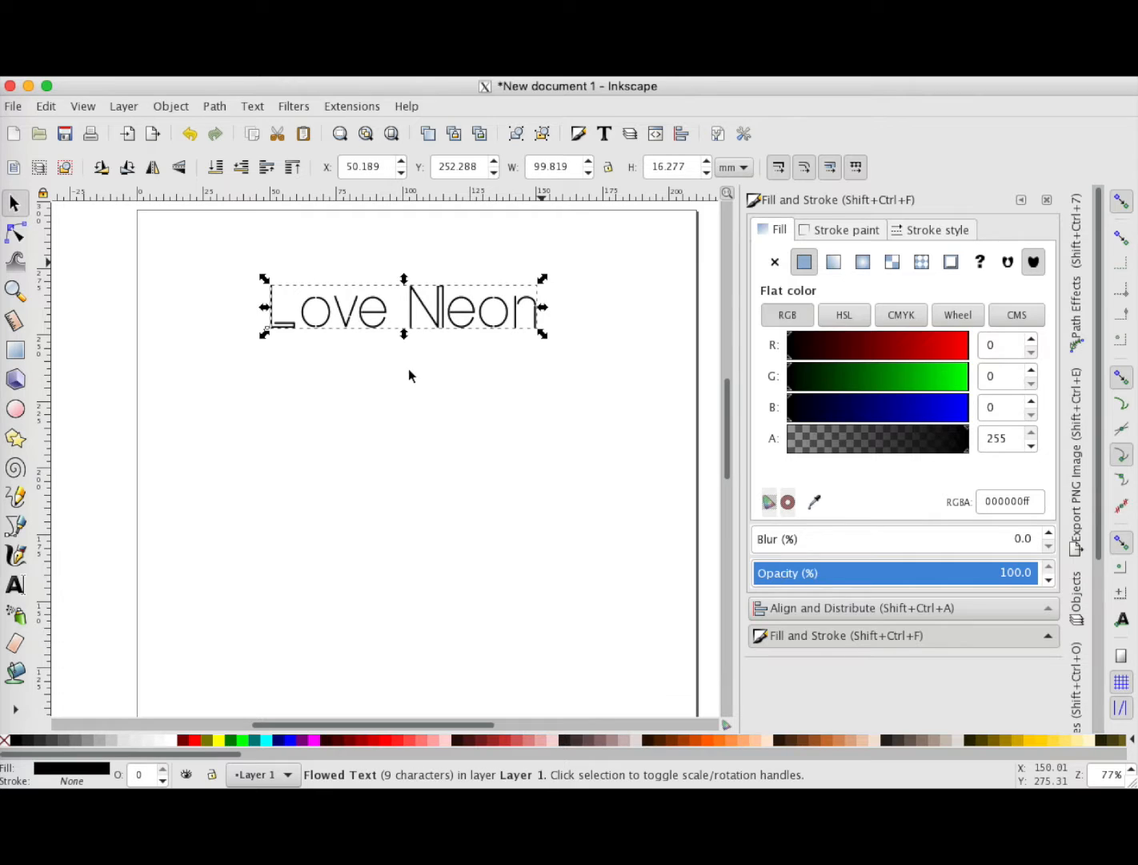
- Set the text's font size to 48 and place the text, about 102 mm wide, lower on the page at about X 57, Y 172 mm
double_click(446, 324)
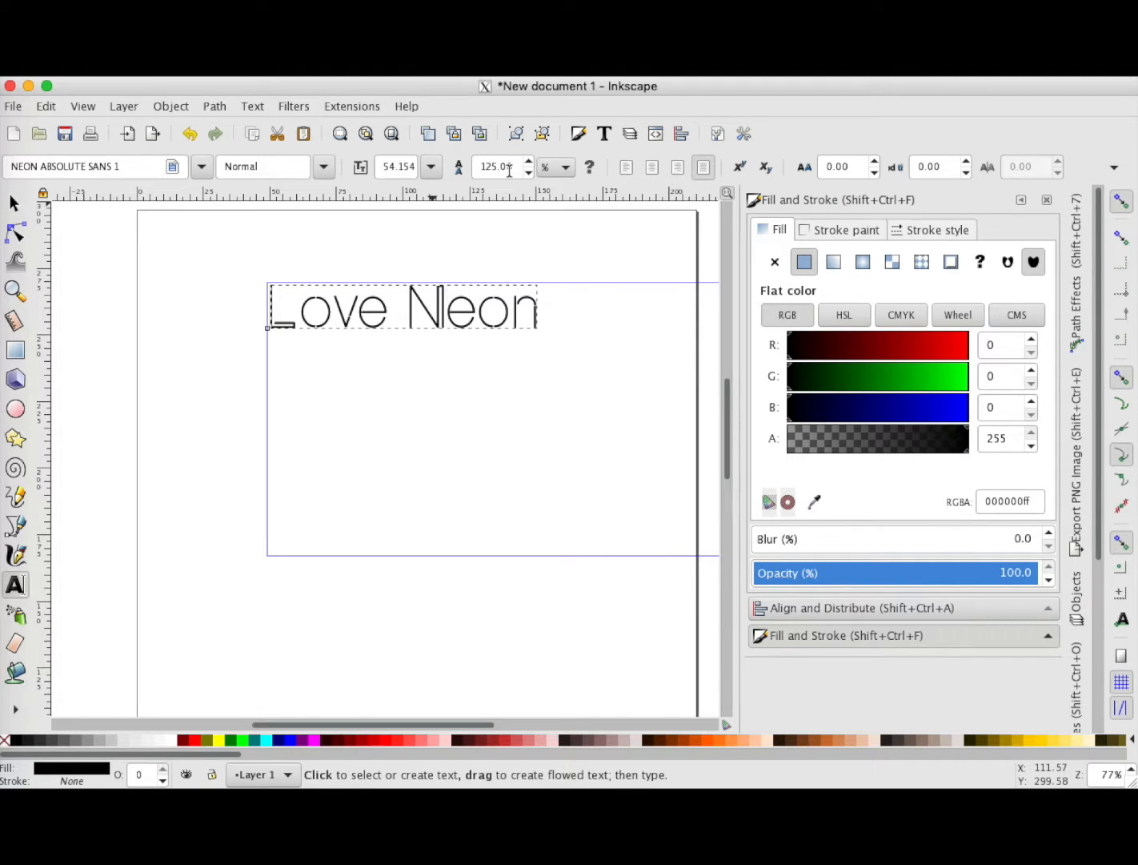
click(430, 167)
click(389, 640)
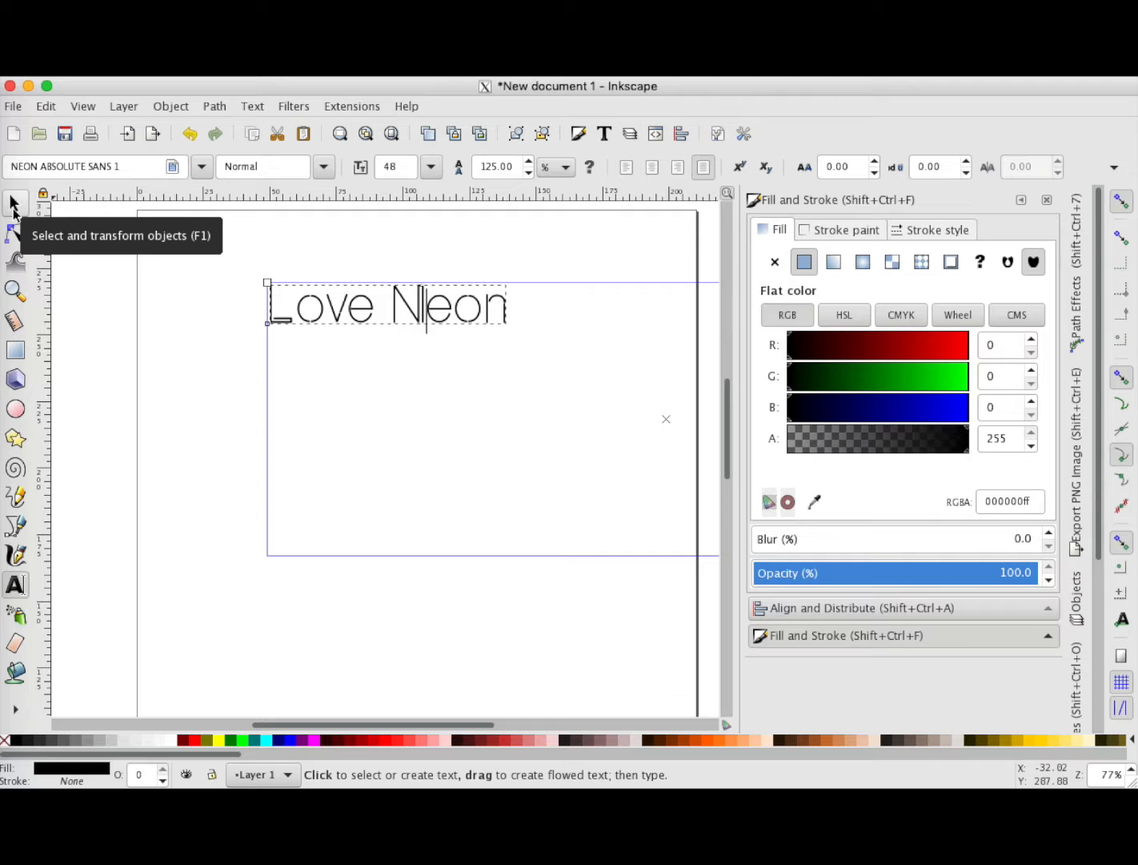
click(13, 205)
drag(460, 305, 503, 539)
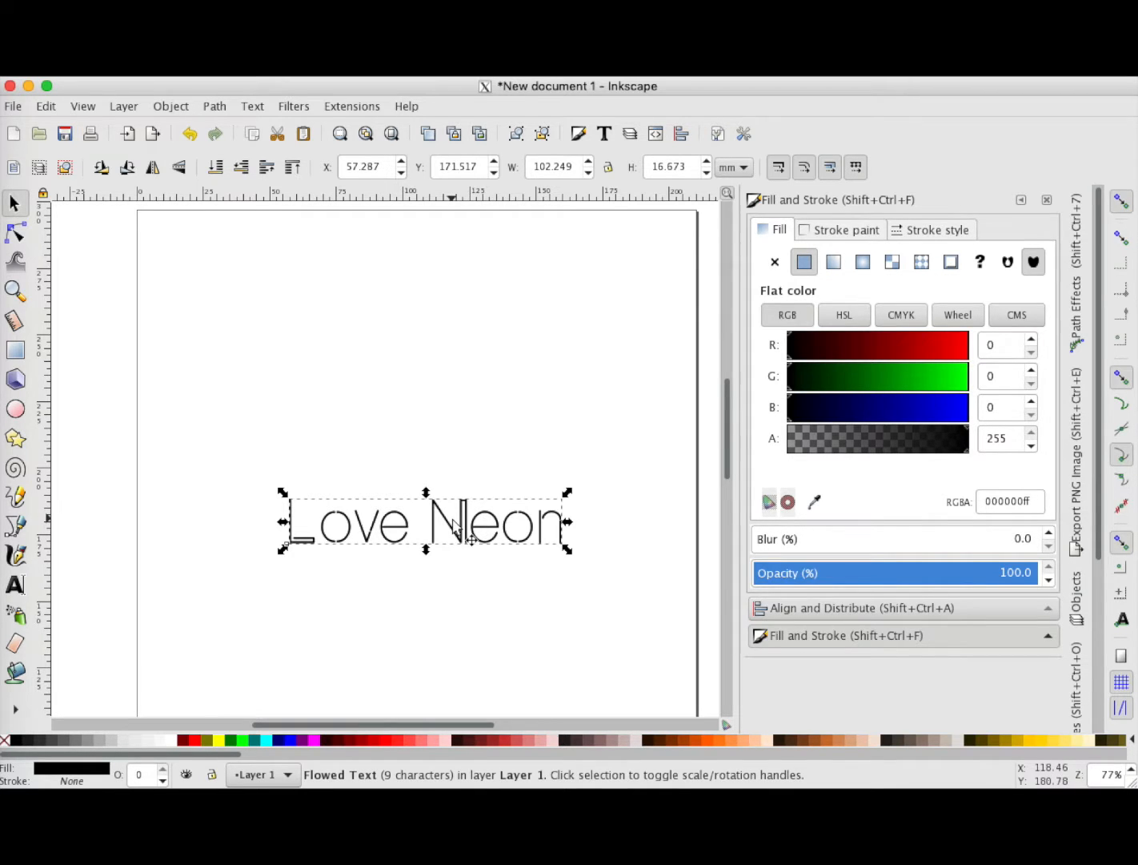
- Duplicate the "Love Neon" text twice and move the copies above the original in separate rows
right_click(454, 526)
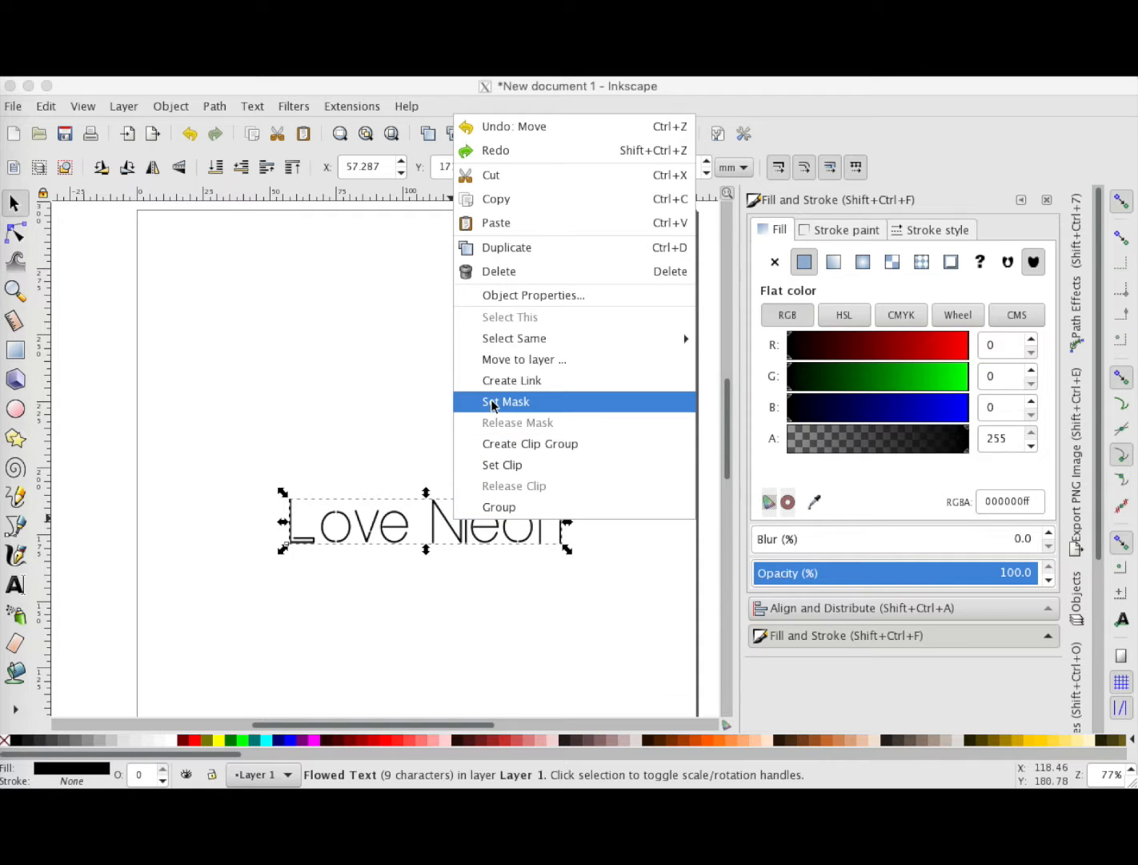
mouse_move(503, 342)
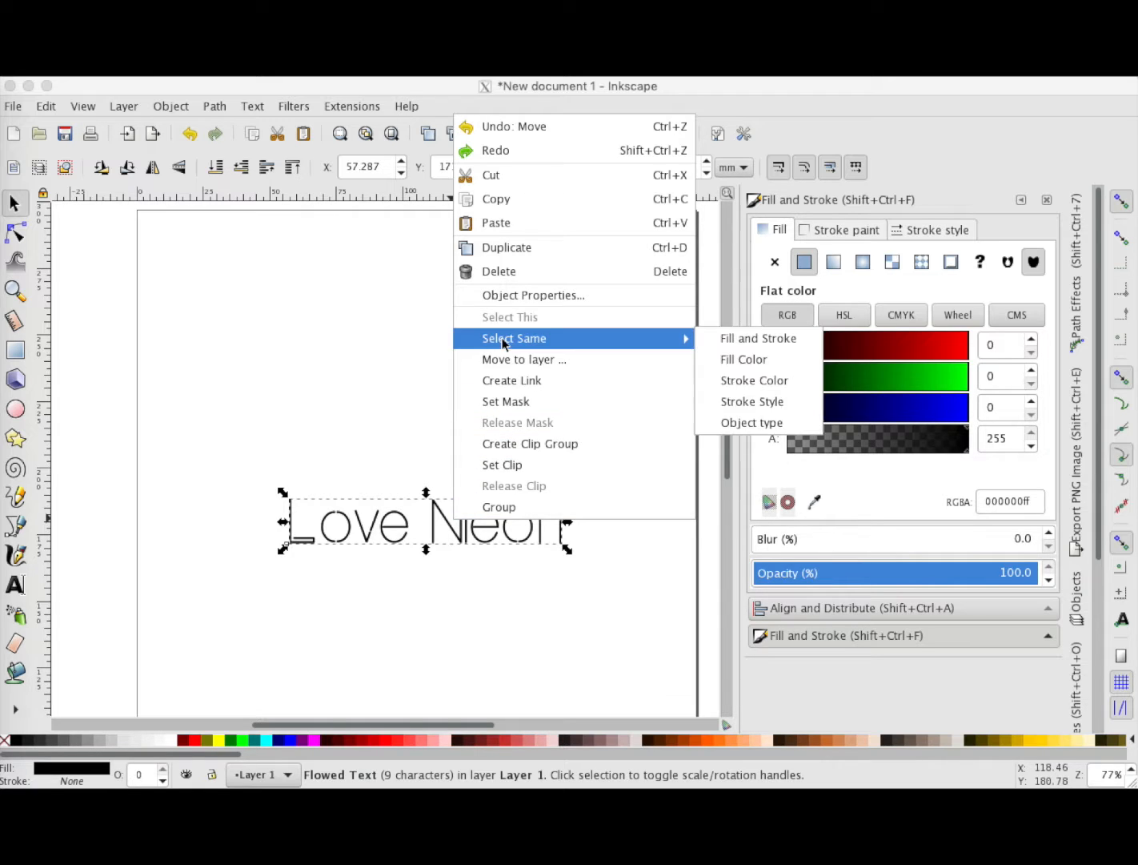
click(514, 252)
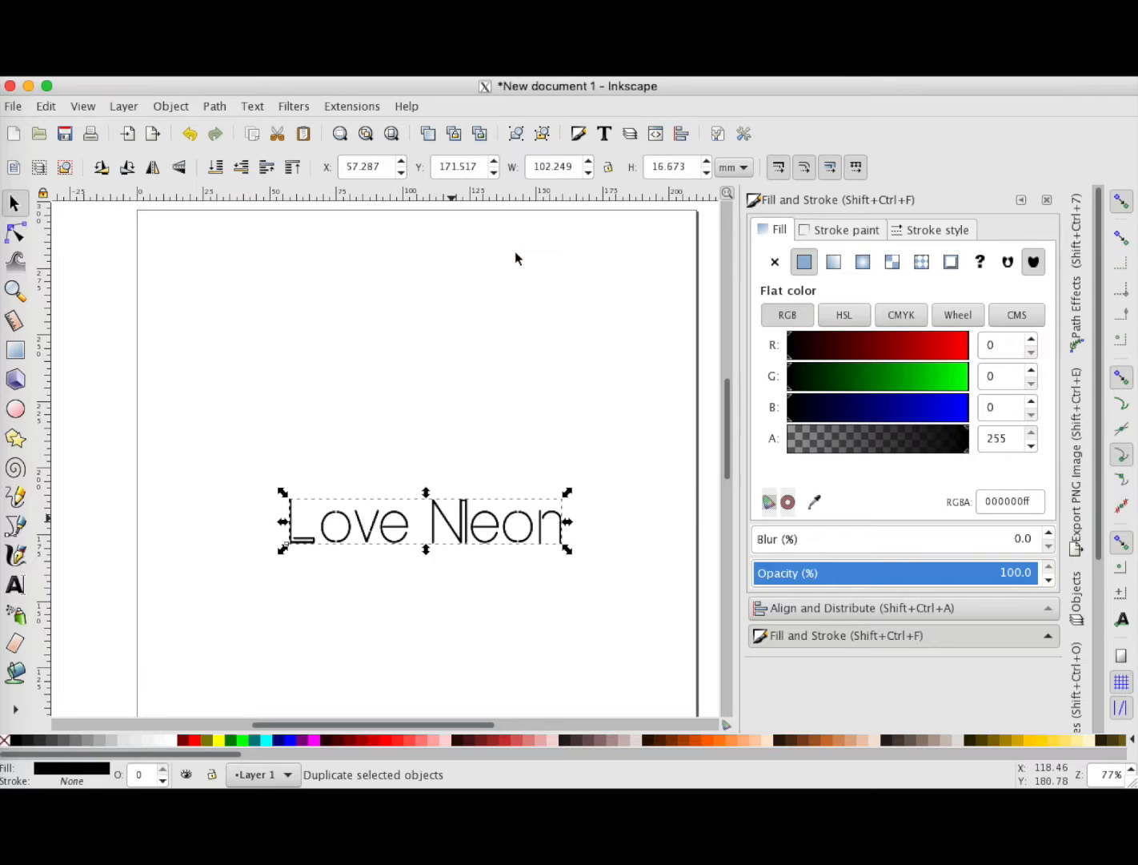
right_click(430, 525)
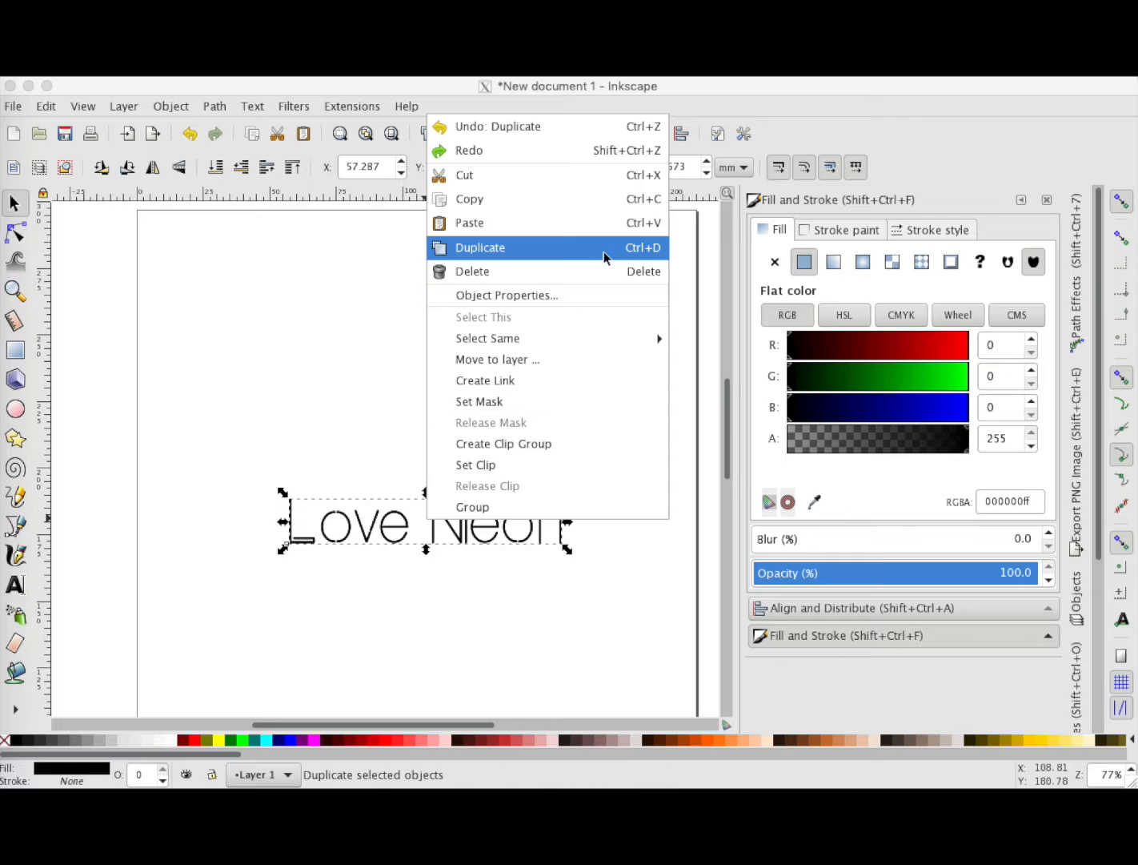
click(602, 255)
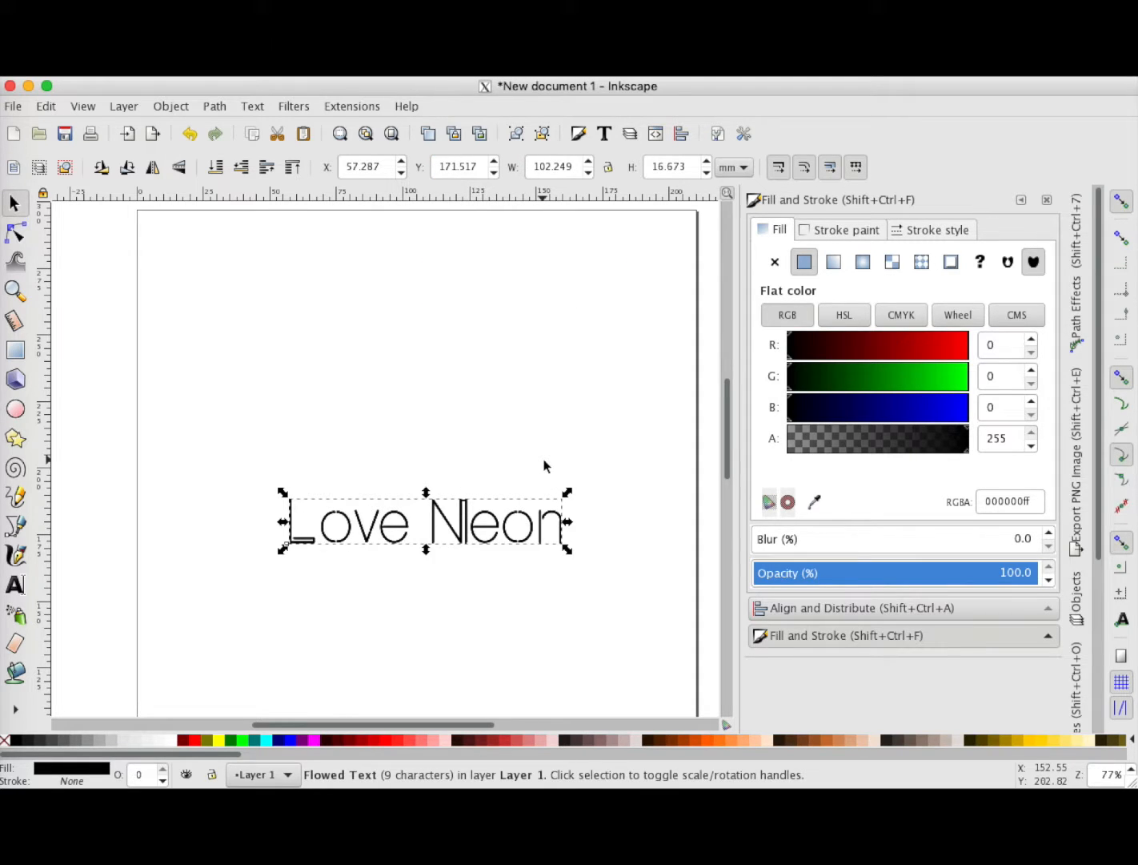
key(ctrl)
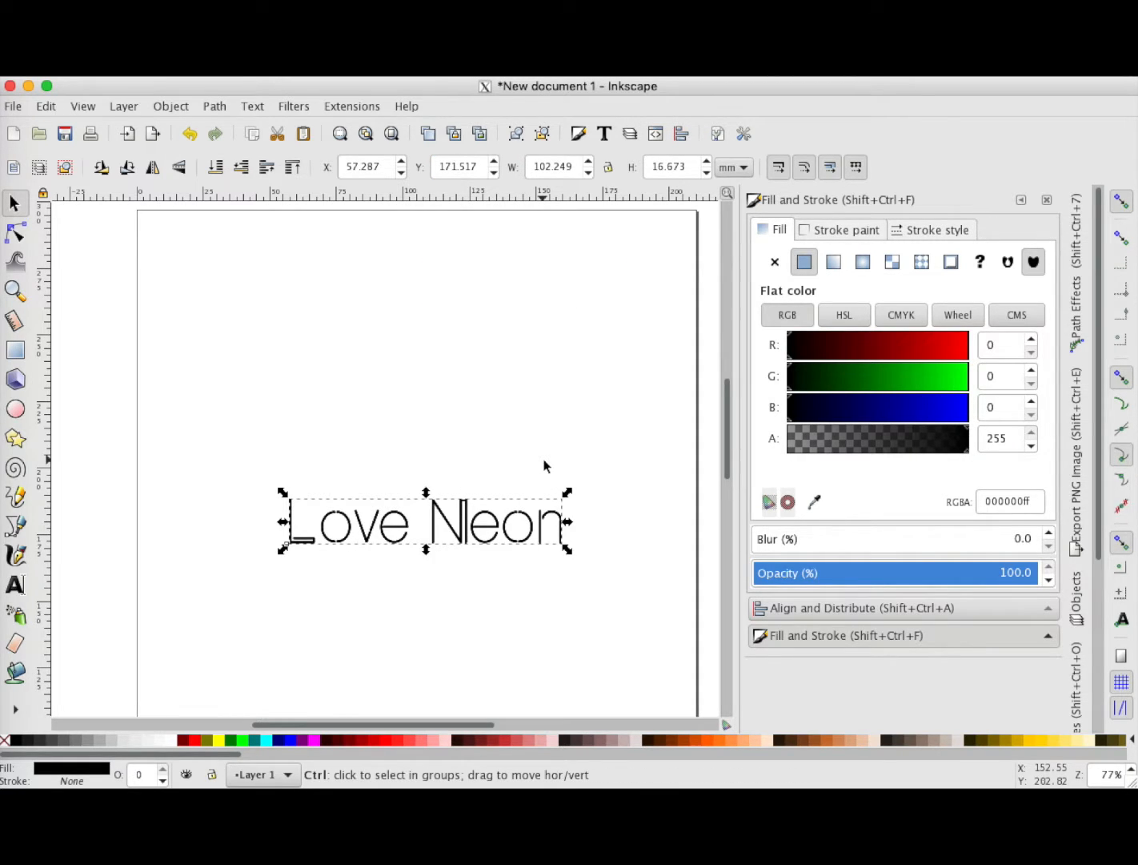
drag(452, 516, 446, 442)
click(442, 543)
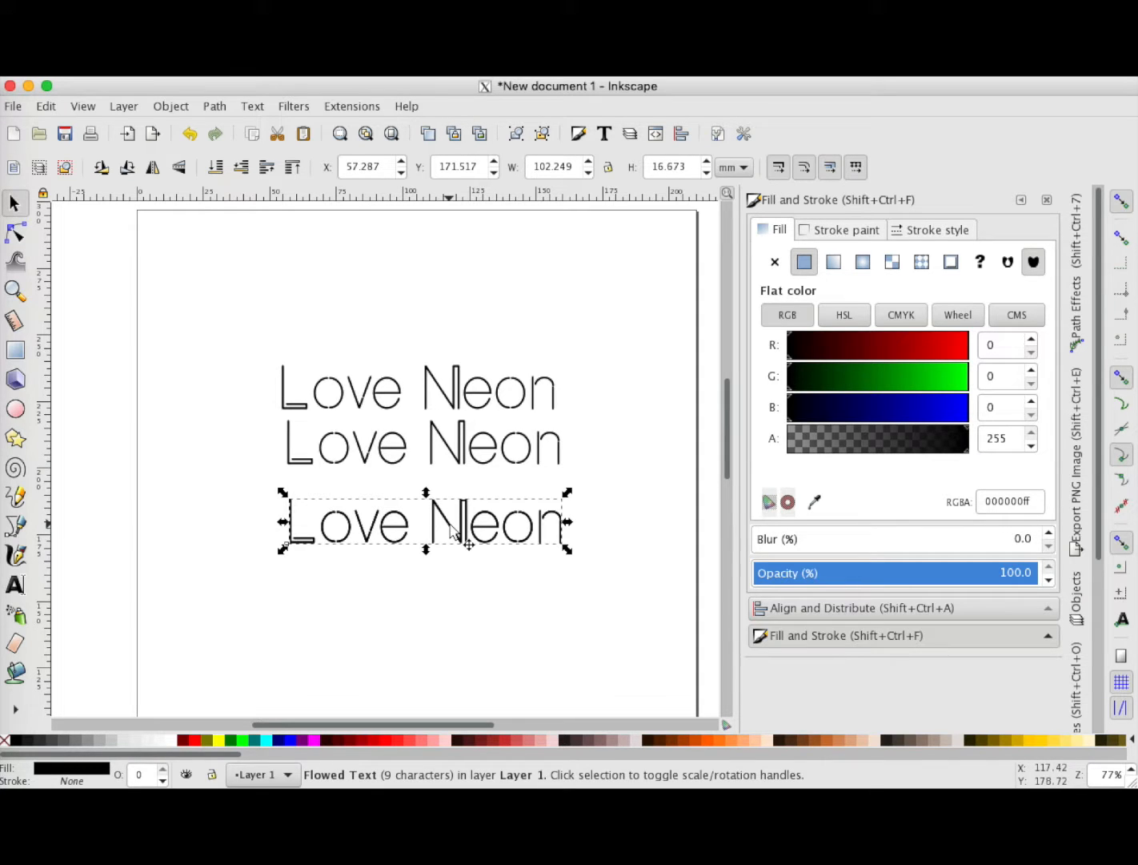
- Duplicate the lowest text once more and move this copy above the other rows, to about Y 236 mm
key(ctrl+d)
mouse_move(450, 529)
mouse_down()
mouse_move(450, 332)
mouse_move(451, 542)
mouse_move(416, 570)
mouse_move(445, 562)
mouse_move(450, 491)
mouse_move(444, 519)
mouse_up()
drag(445, 516, 425, 336)
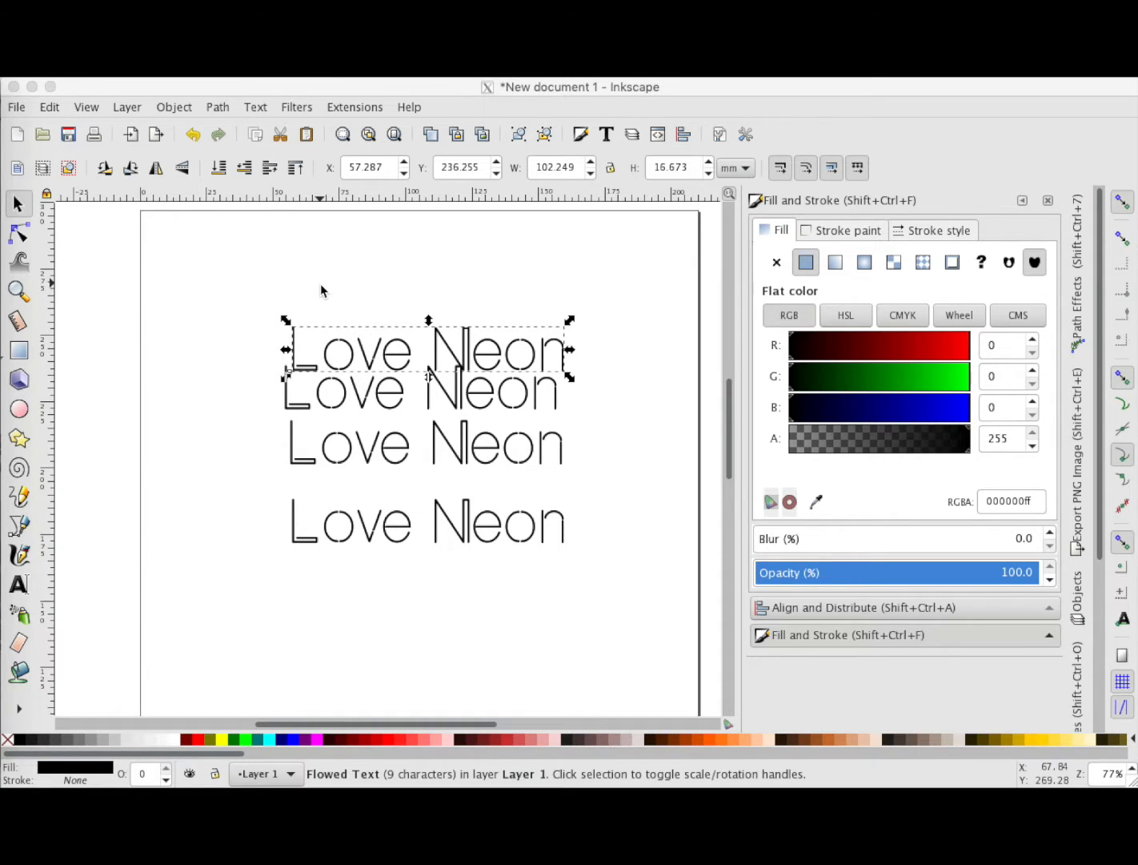
- Centre all four texts horizontally relative to the page and distribute their centres equidistantly in the vertical direction
click(805, 610)
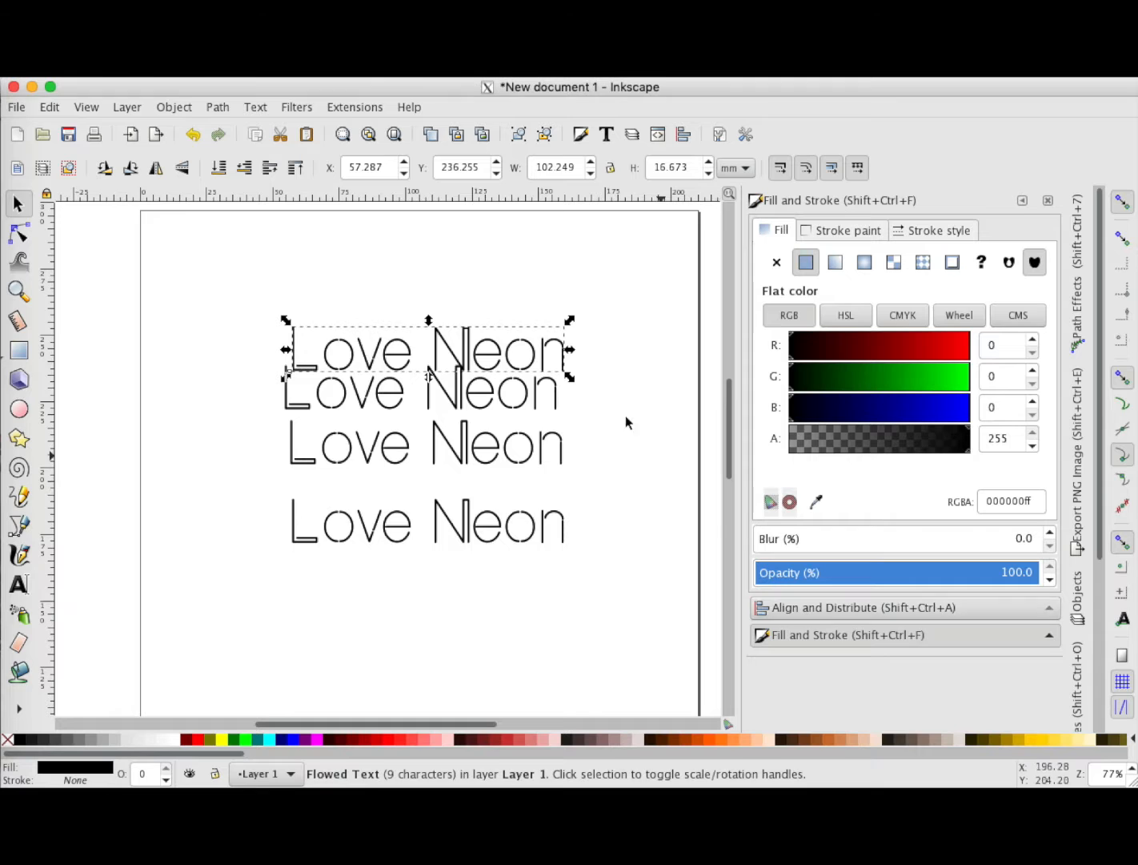
click(810, 607)
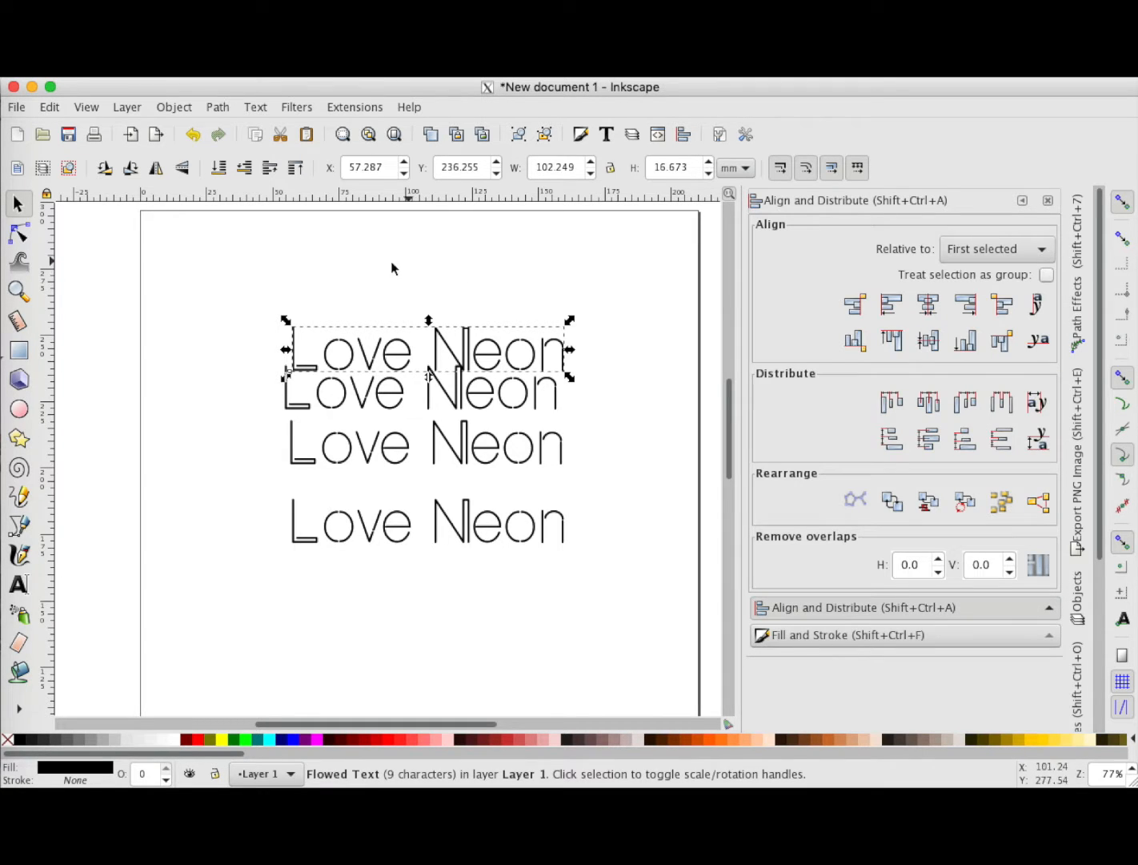
drag(274, 271, 621, 641)
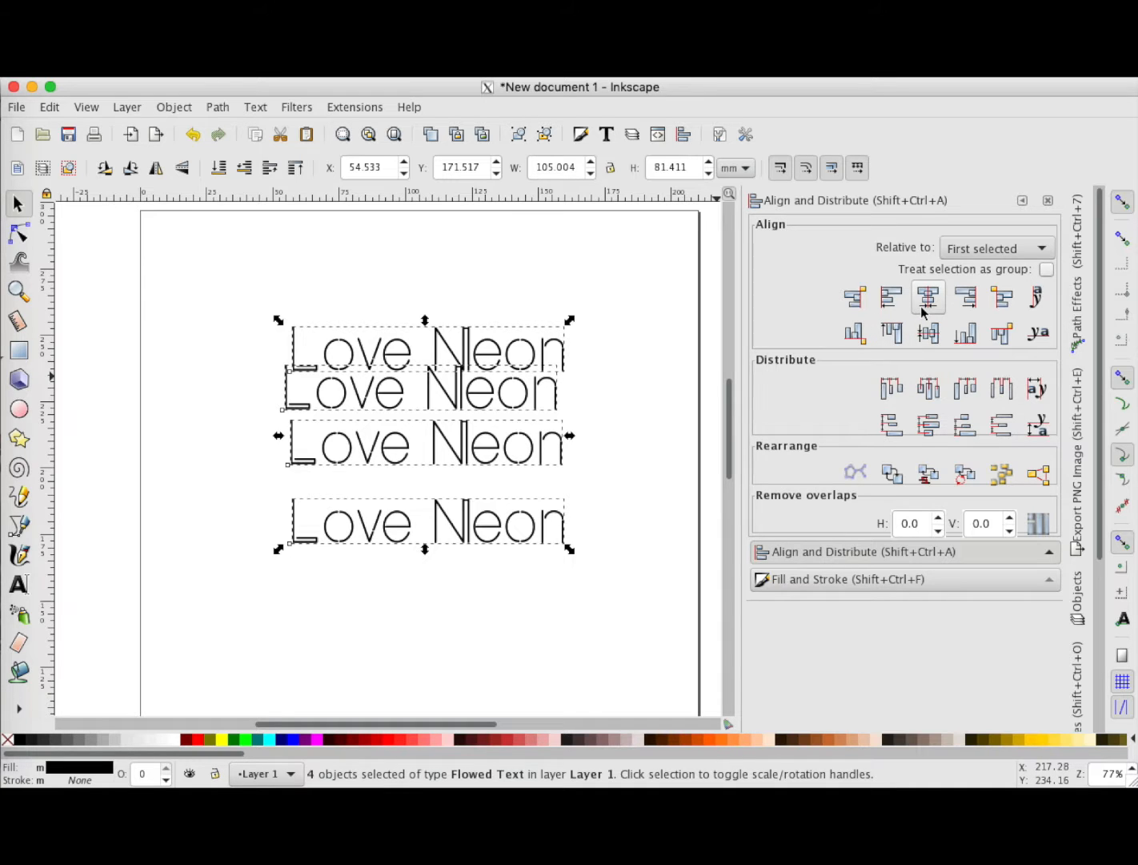
click(969, 249)
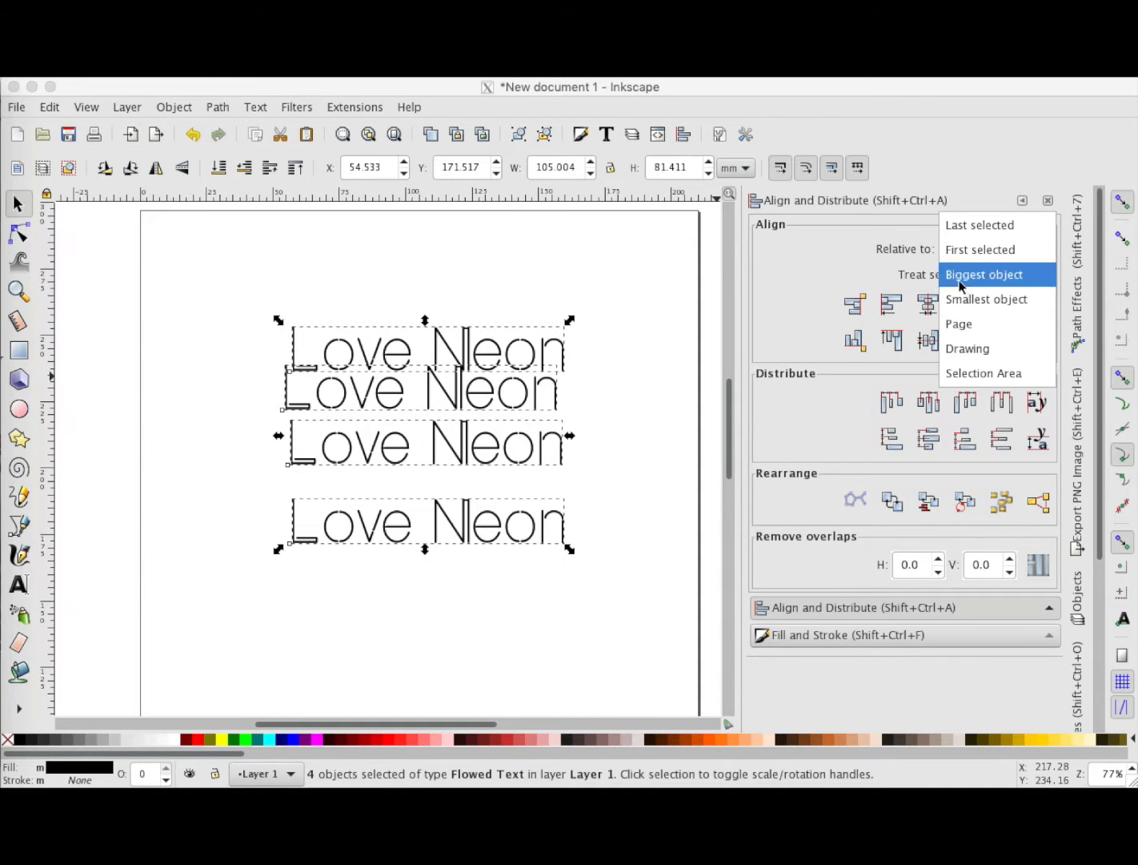
click(967, 324)
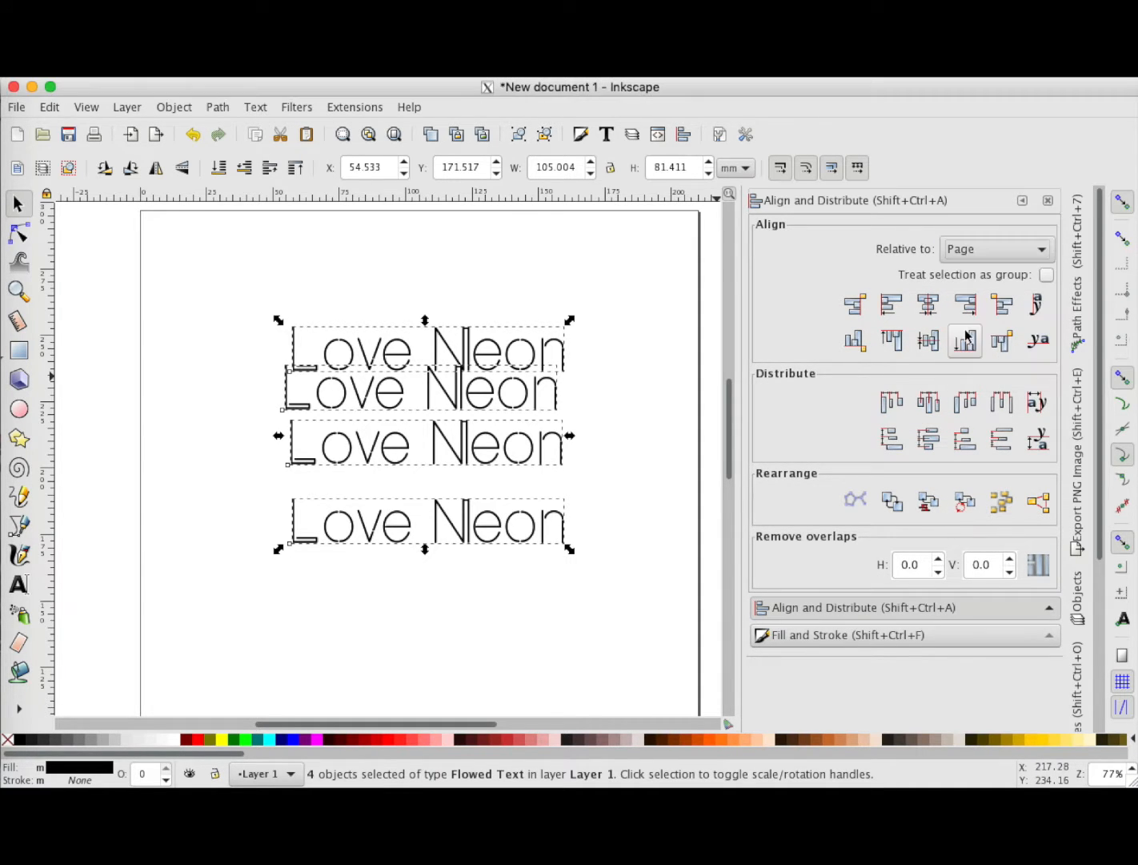
click(926, 305)
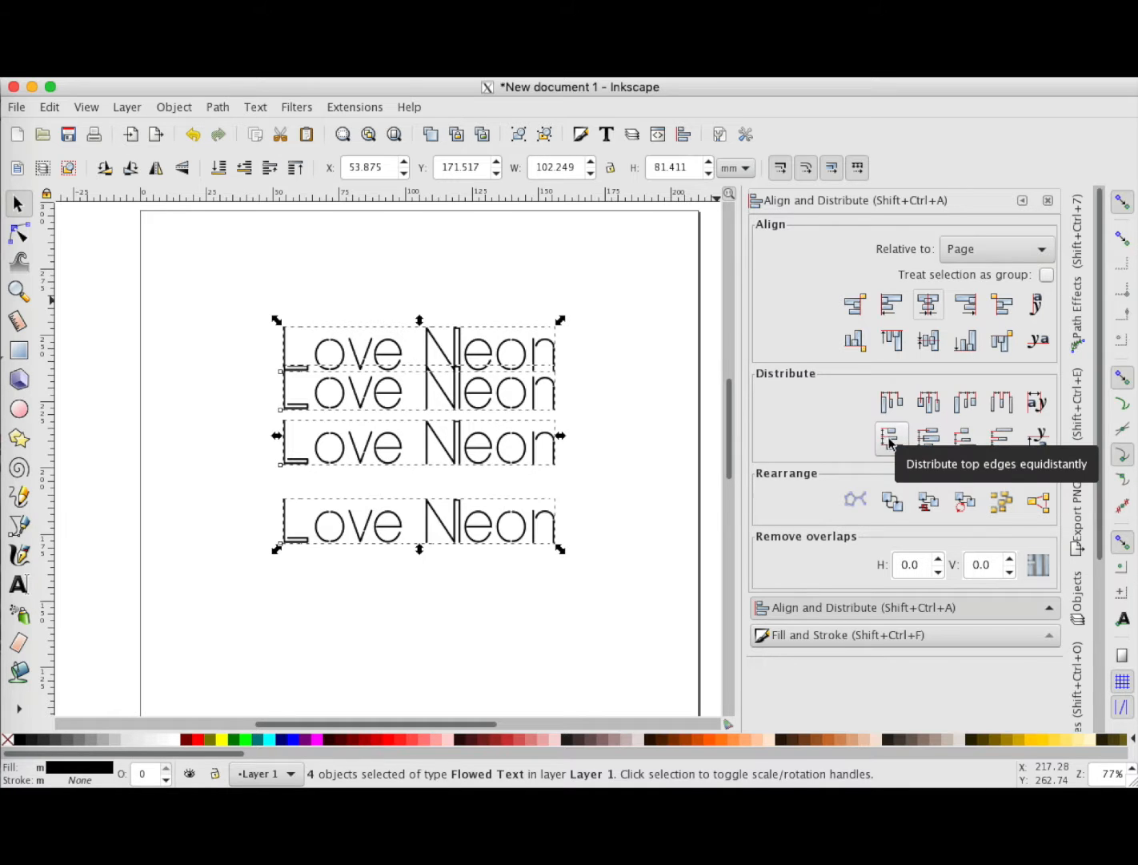
click(928, 437)
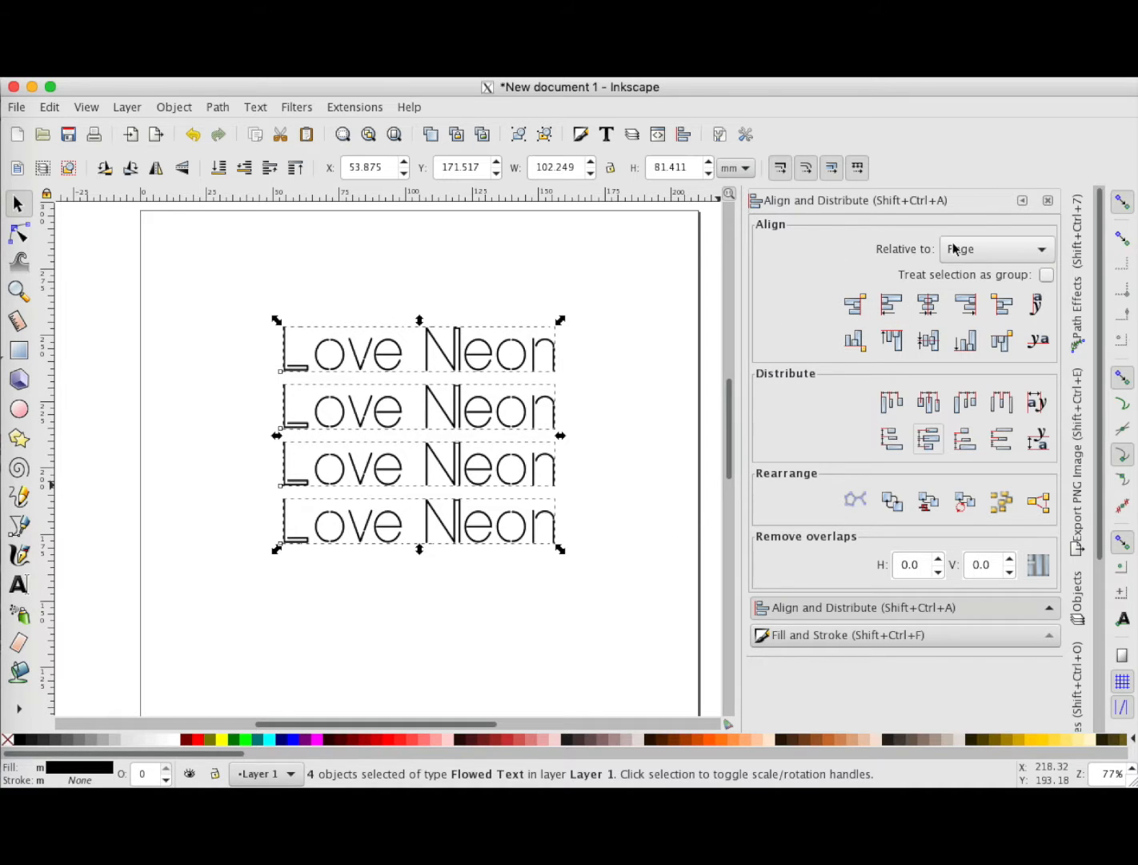
click(1023, 201)
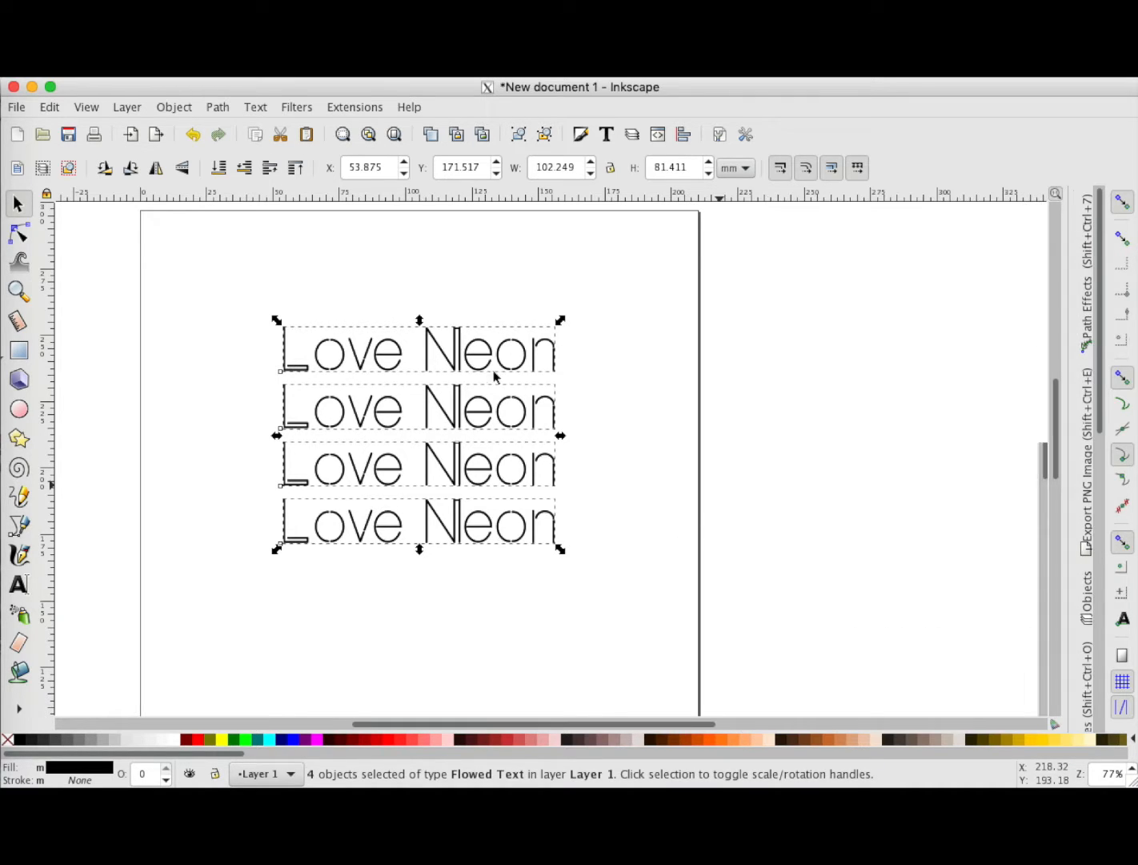
- Move the lowest "Love Neon" text straight down to about Y 159 mm
click(650, 425)
click(446, 526)
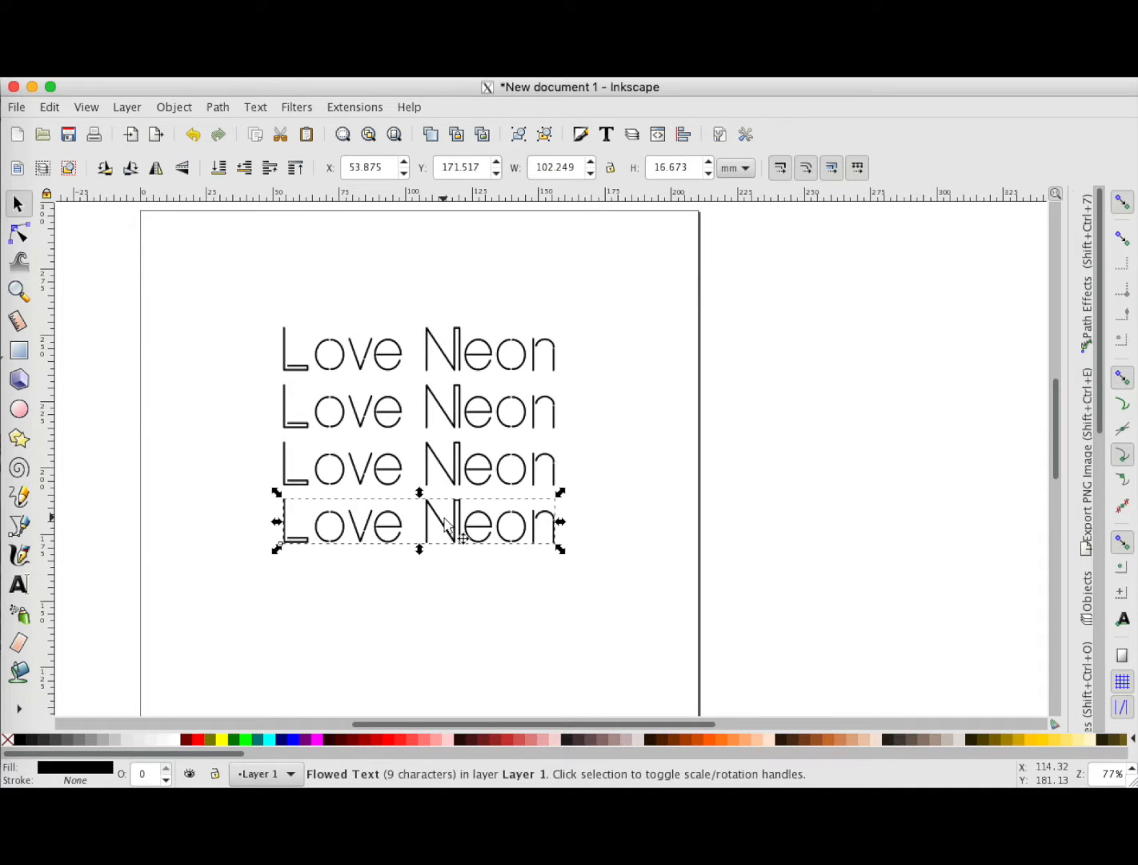
key(ctrl)
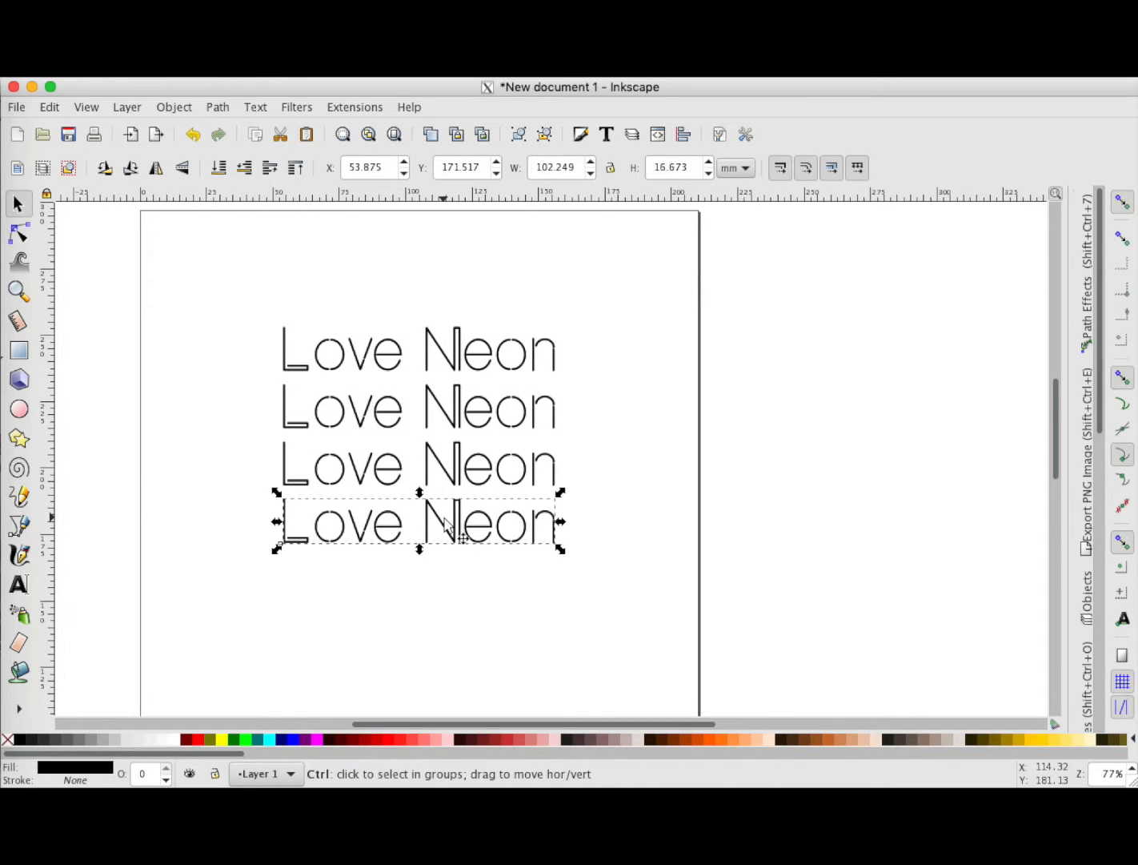
scroll(446, 526, down, 3)
scroll(446, 524, up, 2)
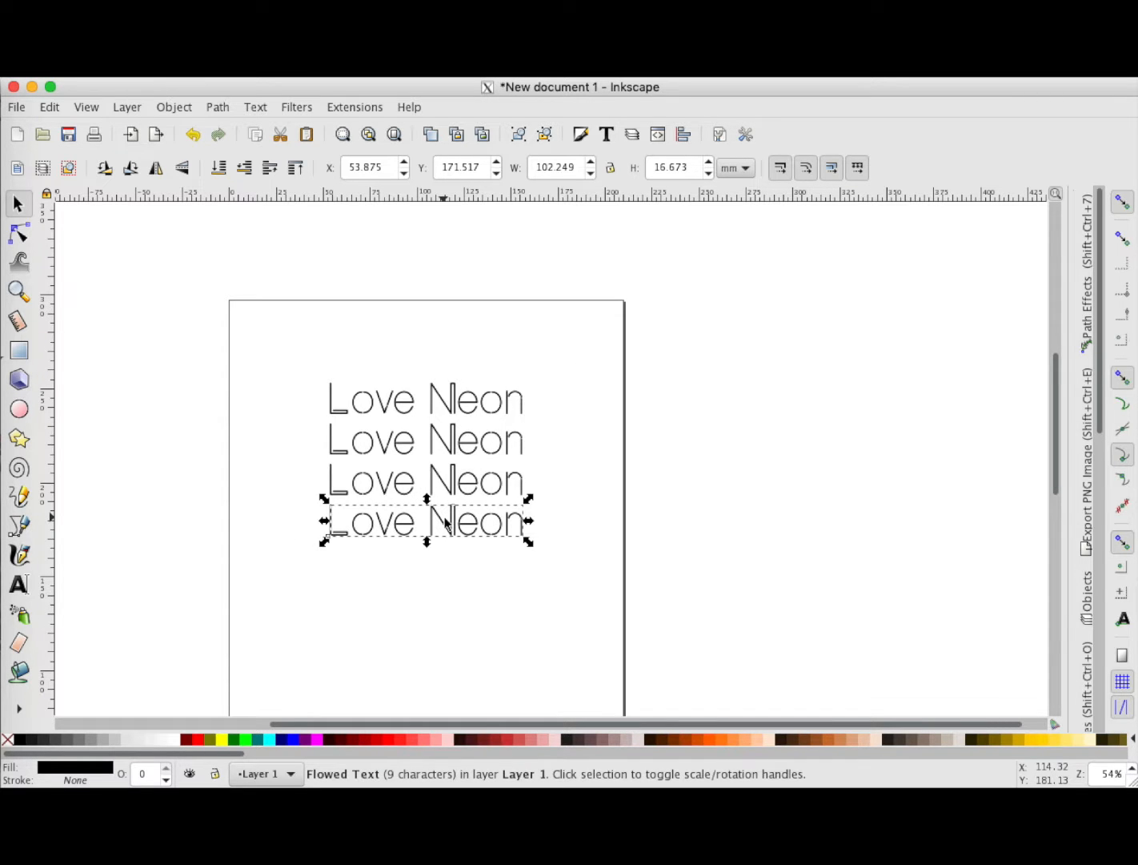
drag(446, 524, 446, 547)
- Spread the other three text rows vertically, placing them at about Y 185, 211 and 238 mm
click(452, 491)
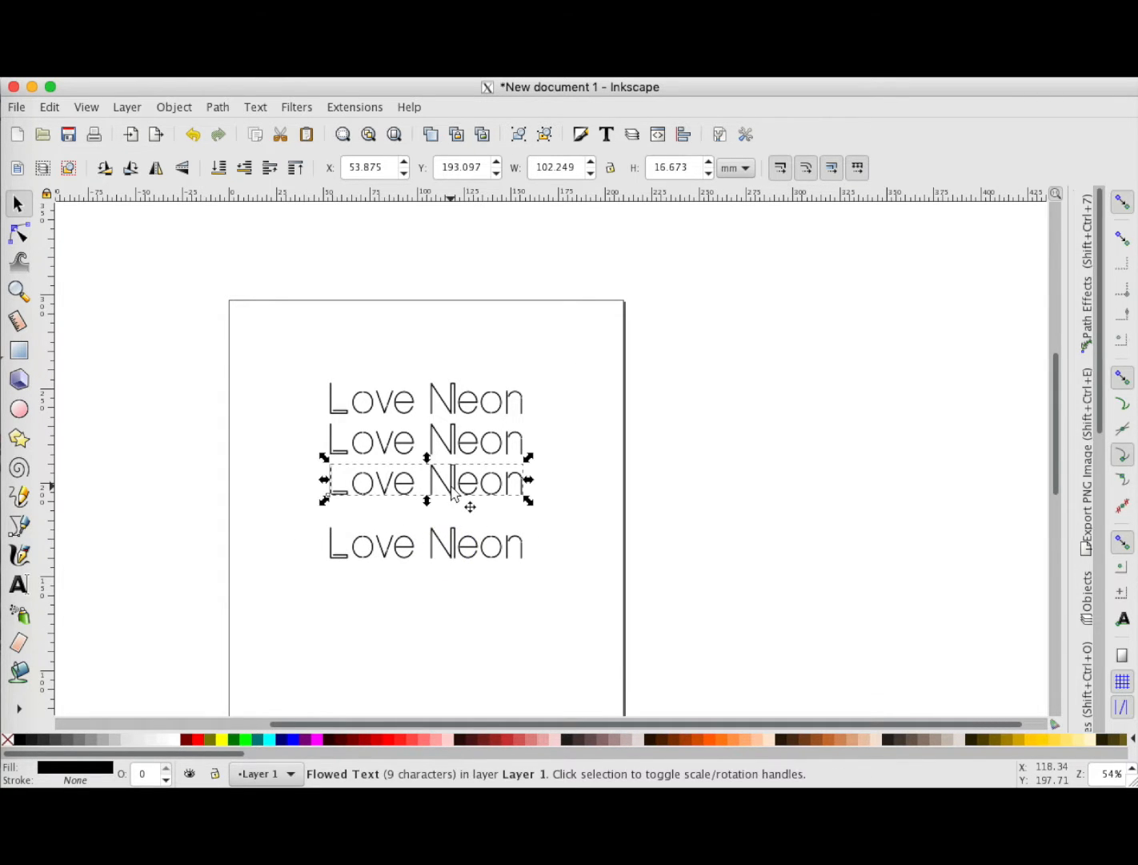
drag(452, 491, 453, 505)
click(447, 440)
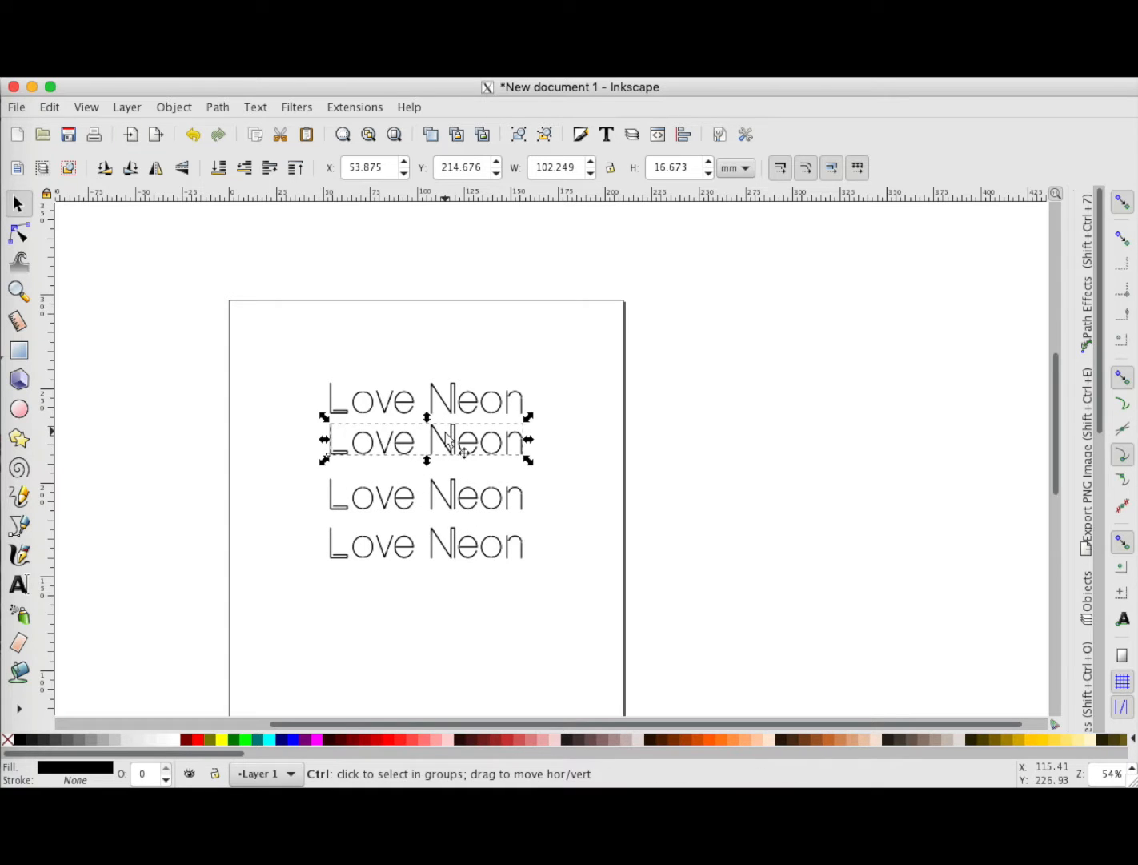
drag(447, 440, 454, 406)
click(454, 408)
click(486, 597)
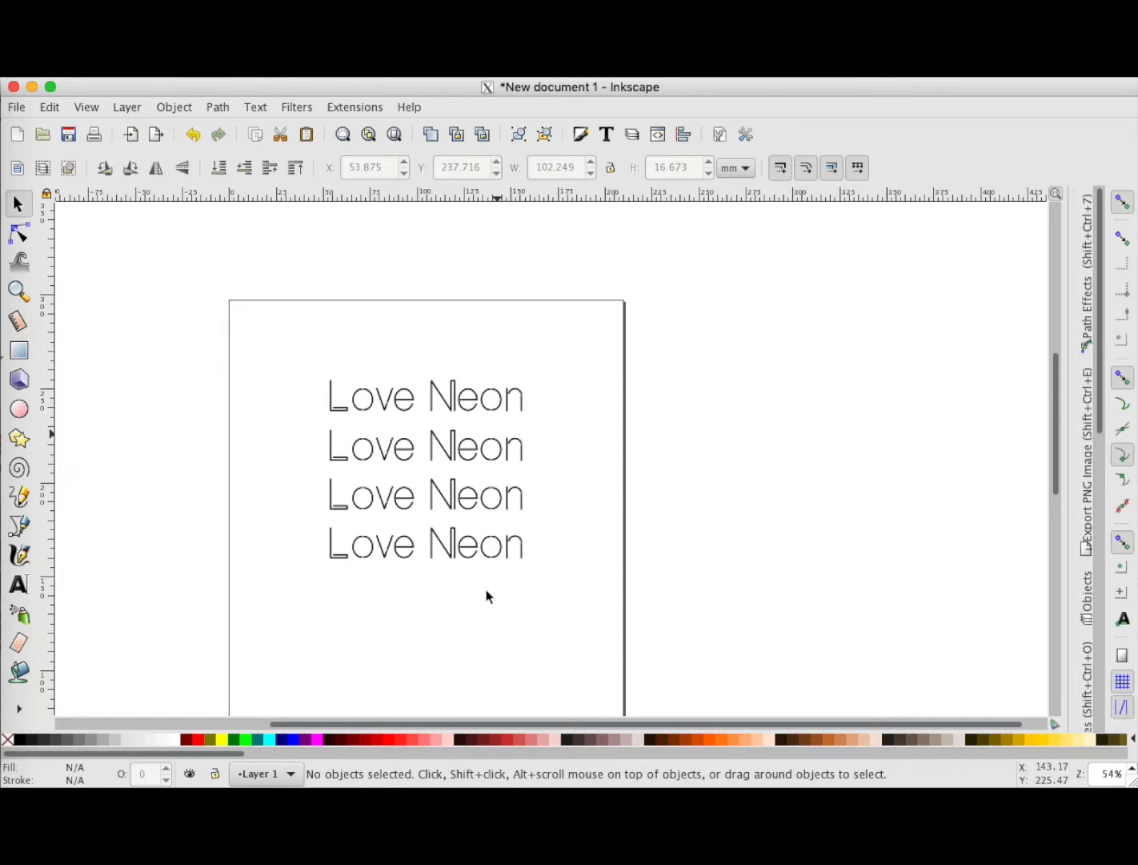
- Fill the second-lowest text with turquoise #00FFCC
drag(225, 753, 729, 757)
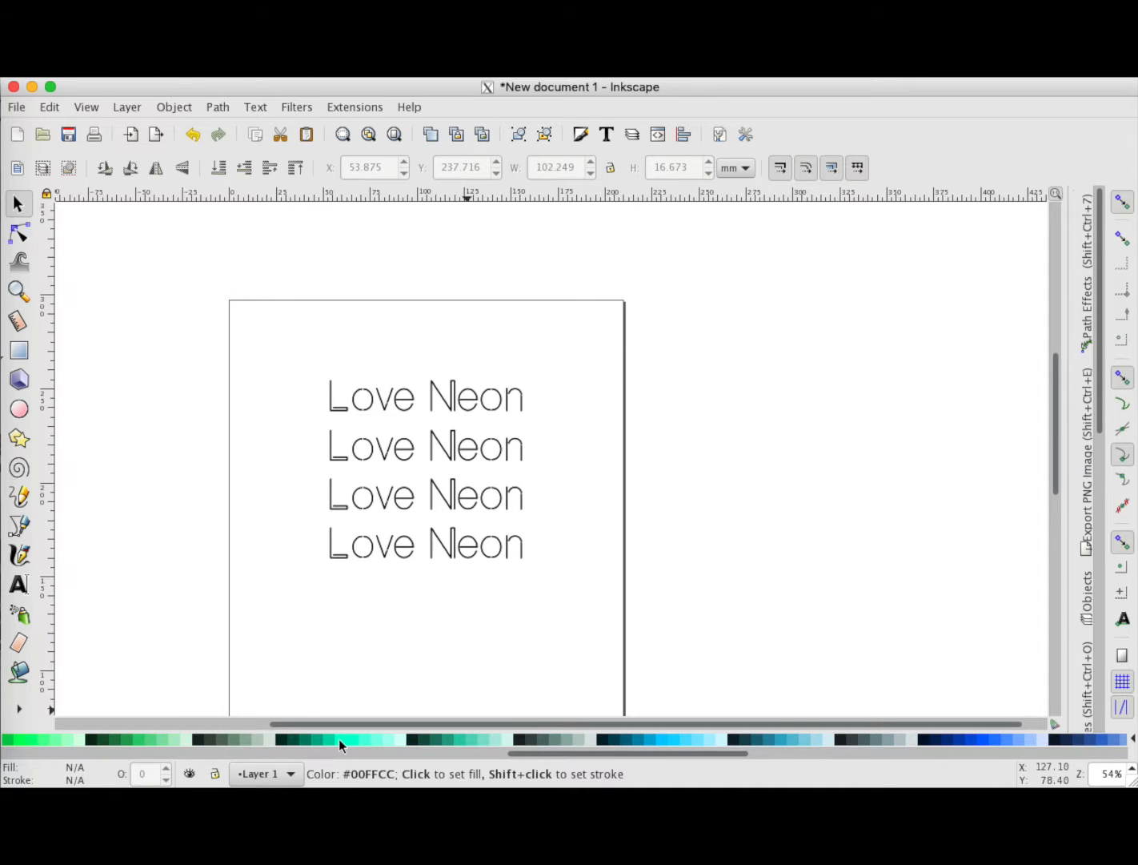
click(432, 557)
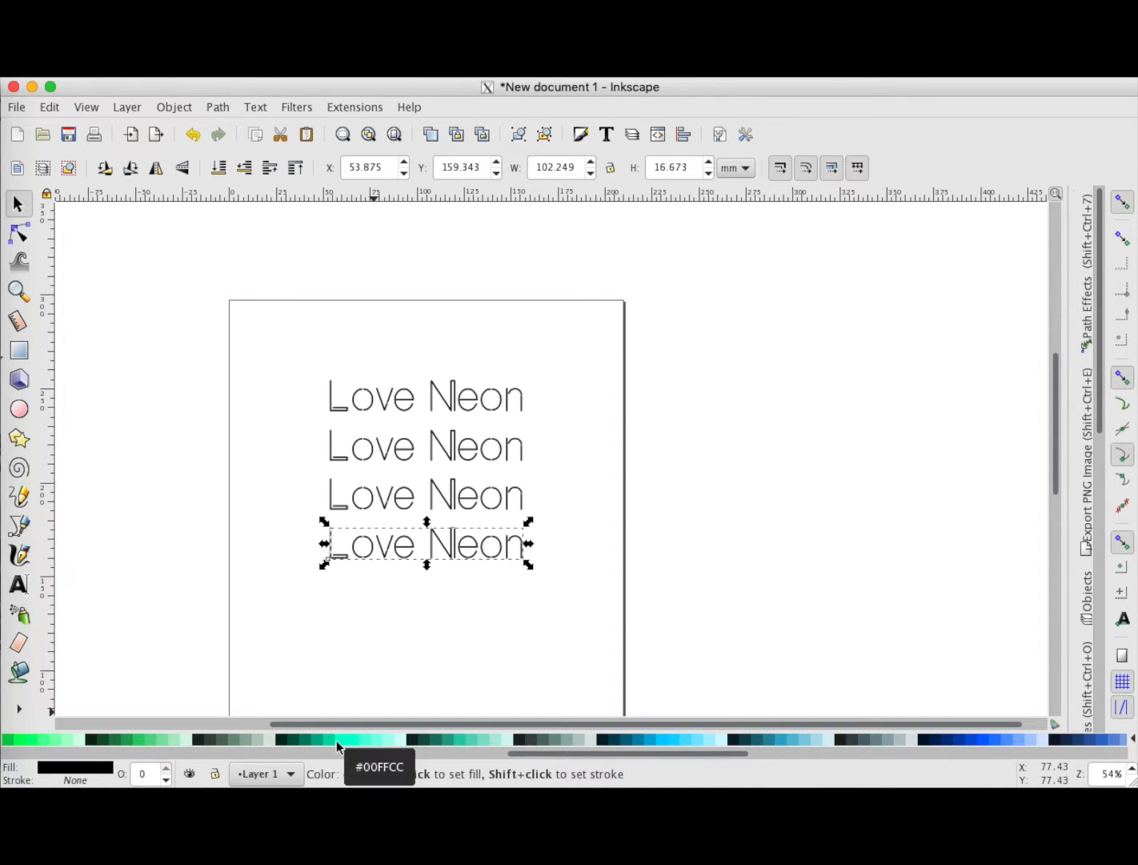
click(381, 517)
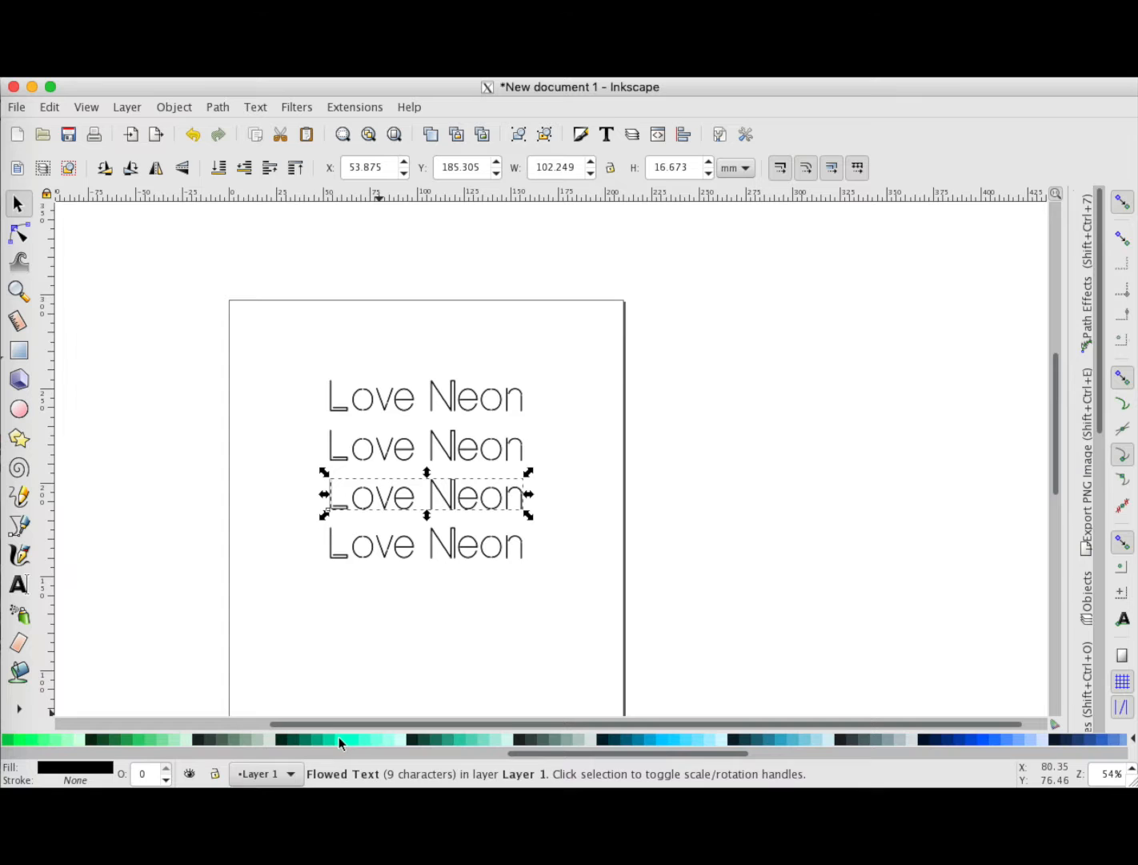
scroll(389, 519, up, 2)
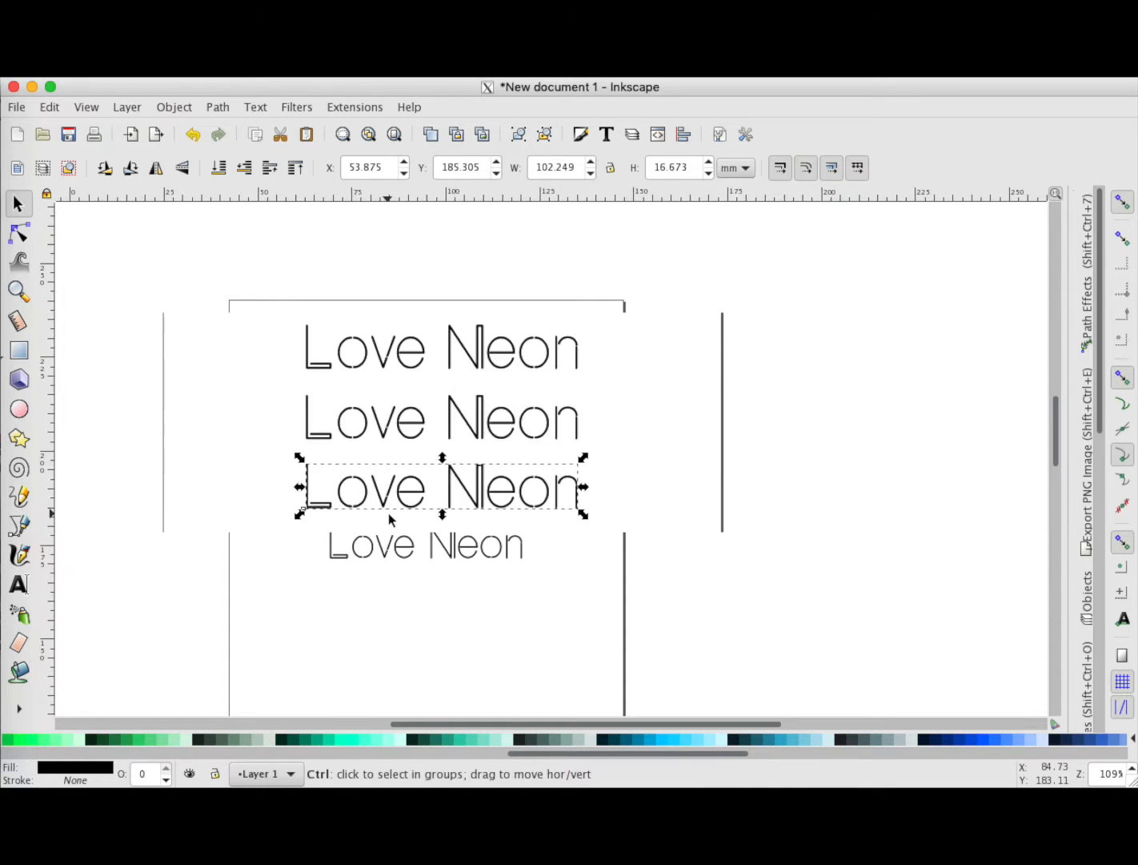
scroll(389, 519, up, 1)
click(343, 737)
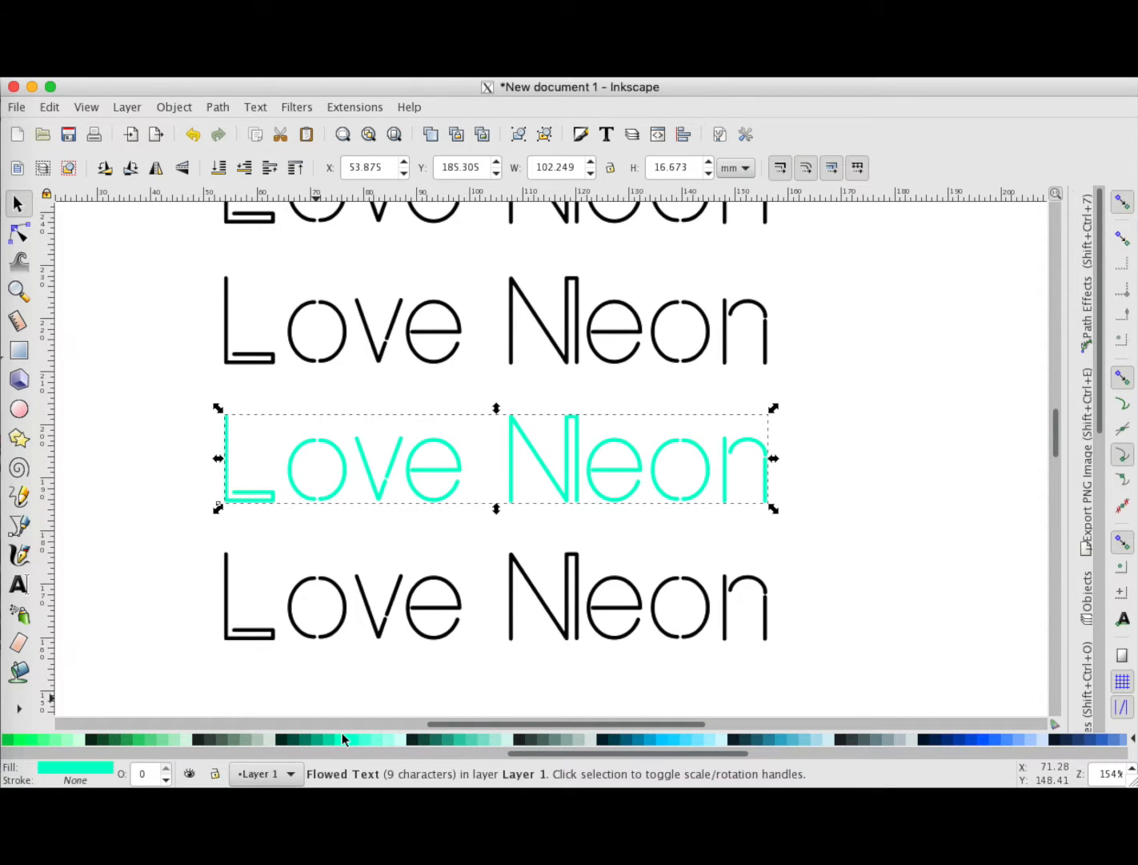
- Fill the second text from the top with the adjacent turquoise shade and the topmost text with lighter turquoise #55FFDD
click(402, 337)
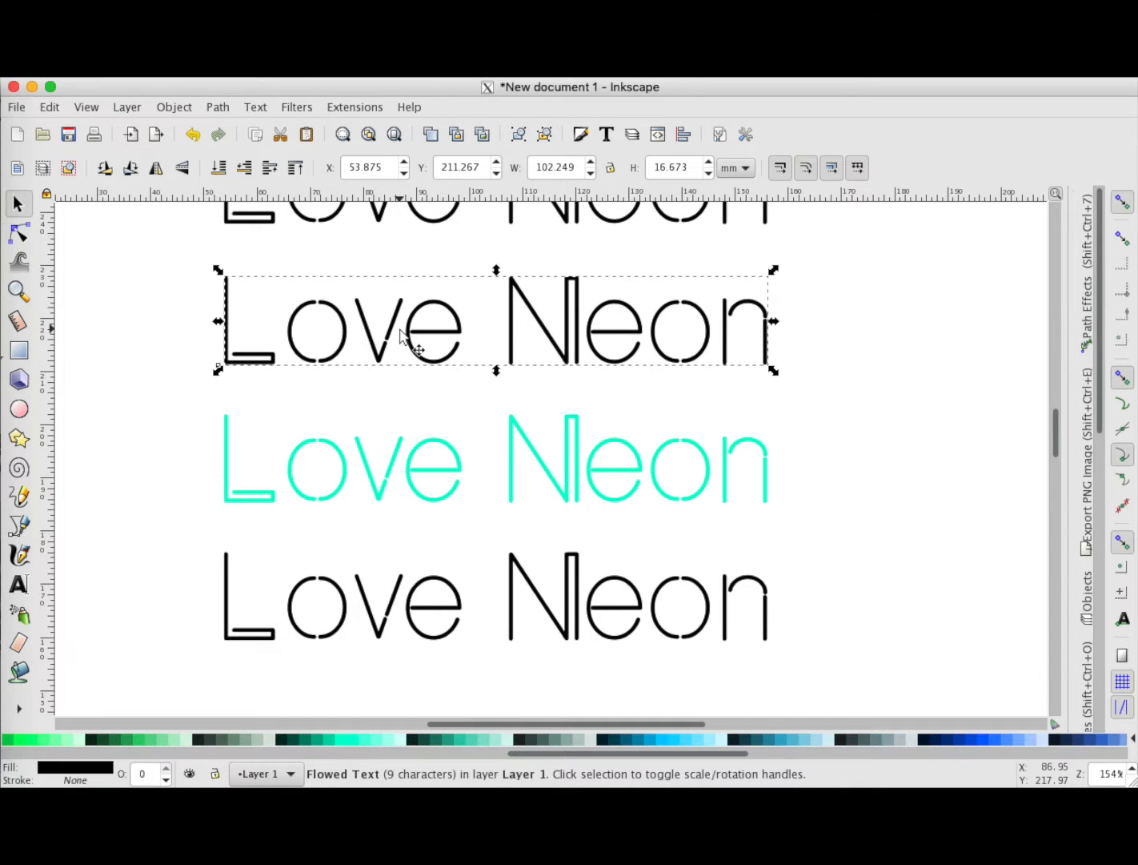
click(352, 739)
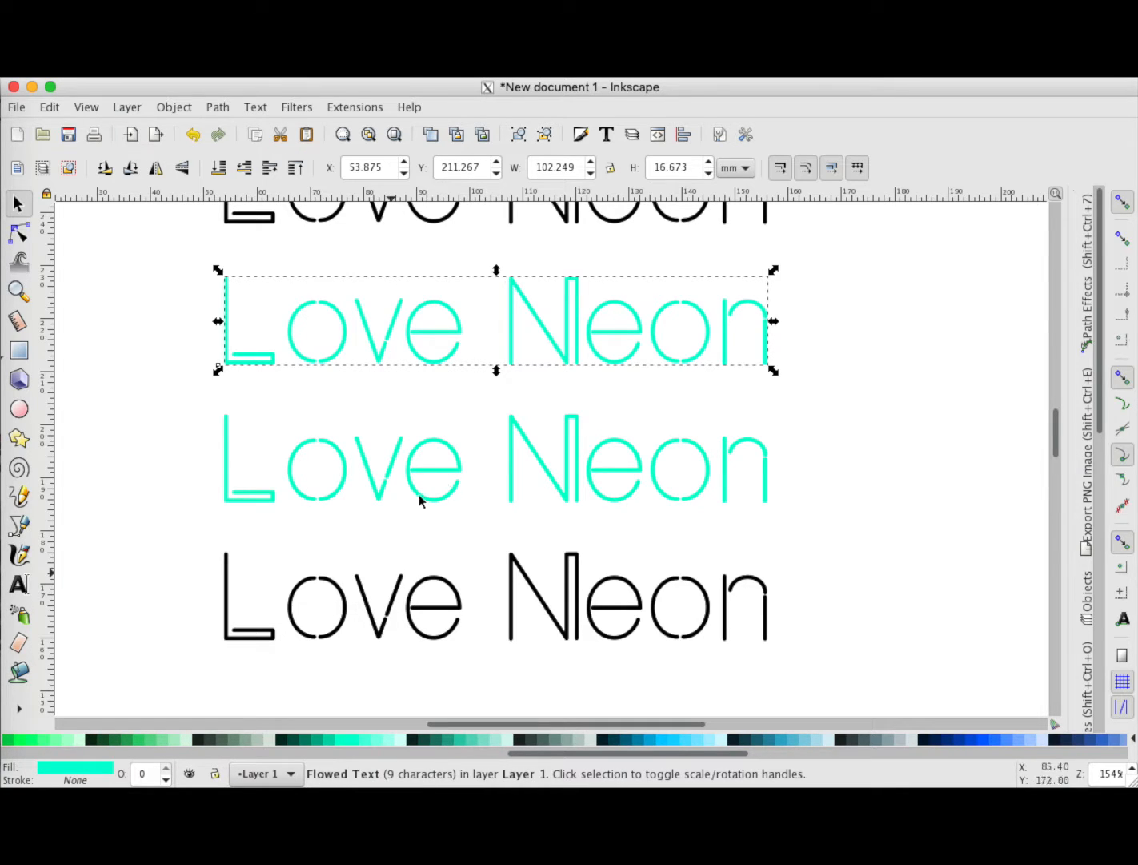
scroll(419, 400, up, 3)
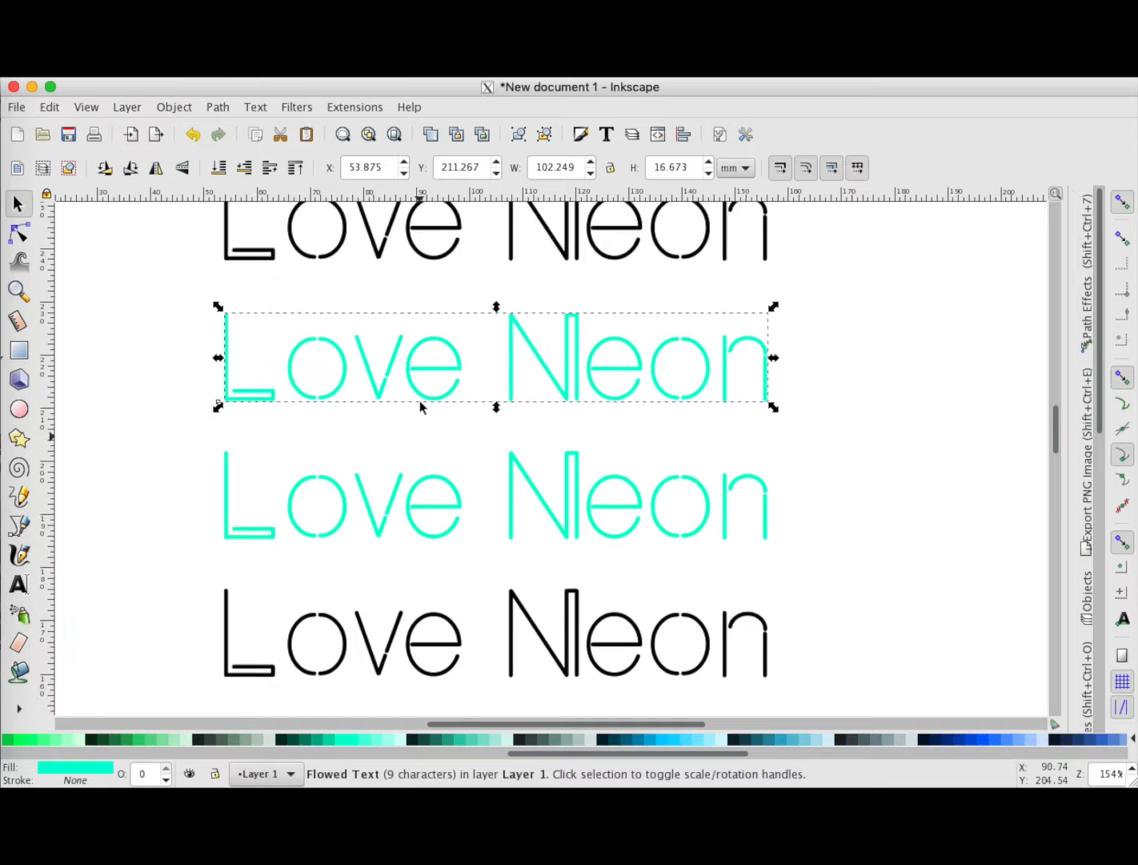
click(402, 322)
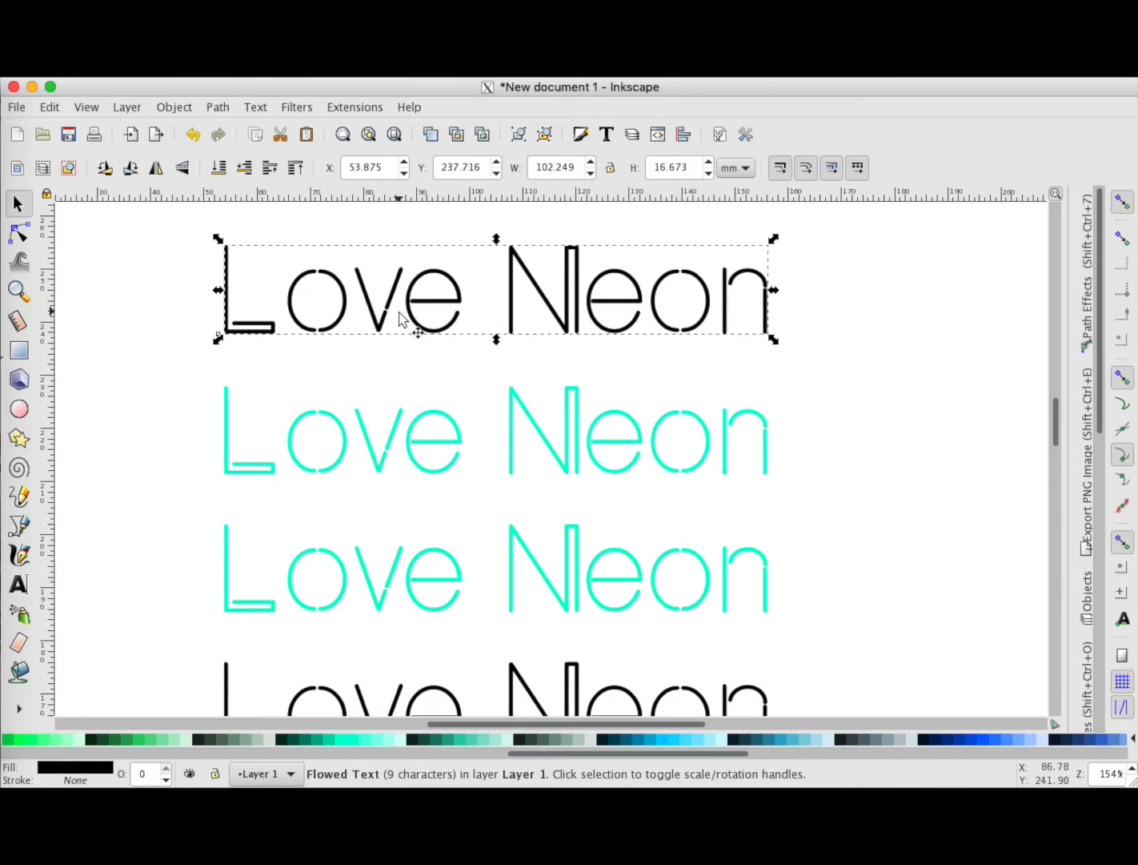
click(369, 741)
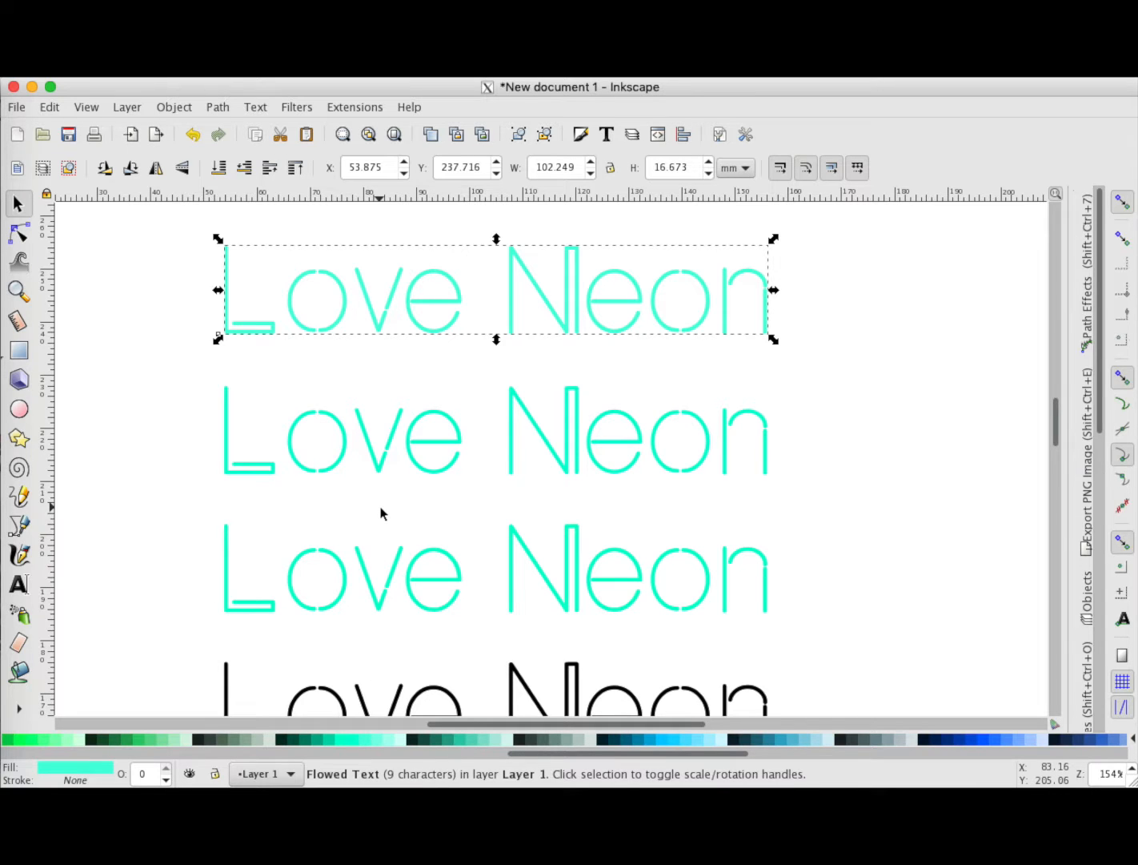
- Duplicate the topmost text, move the copy above it to about Y 261 mm and fill it with an even lighter turquoise
scroll(381, 513, down, 3)
scroll(381, 513, up, 9)
scroll(381, 513, up, 2)
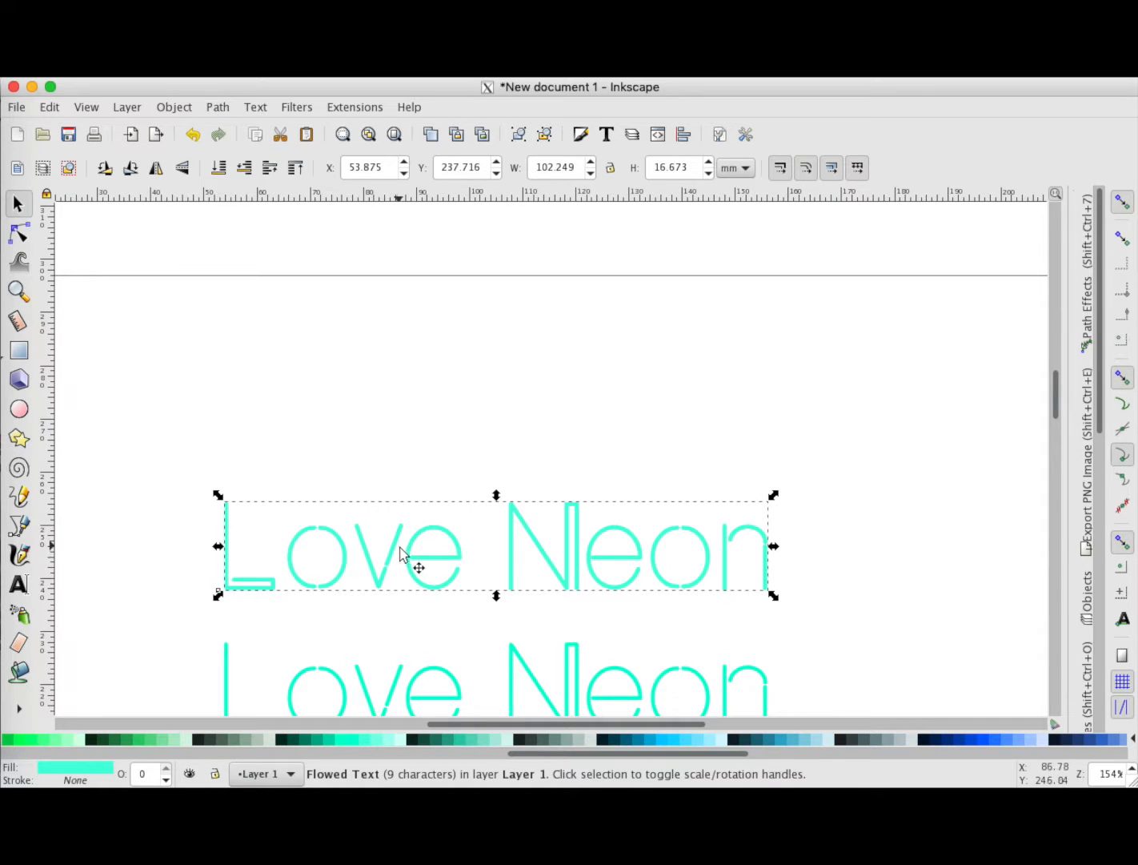
drag(409, 556, 397, 418)
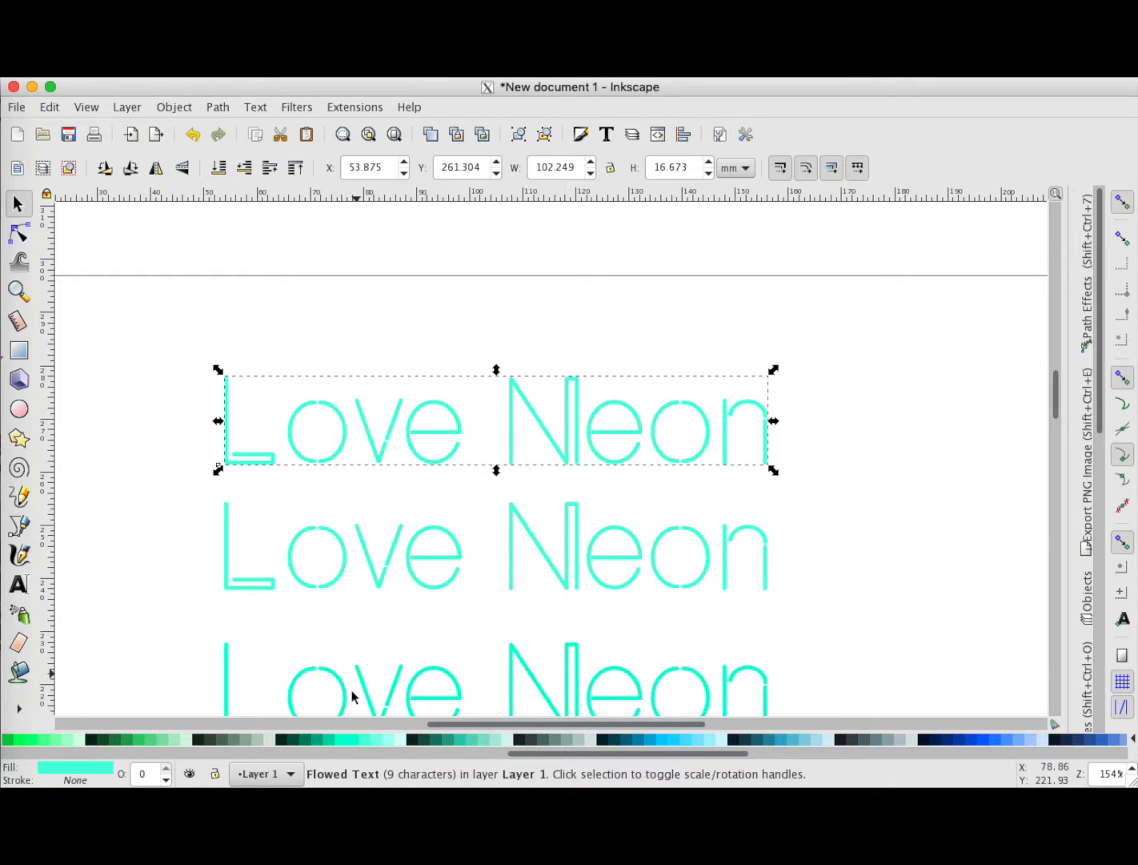
click(378, 739)
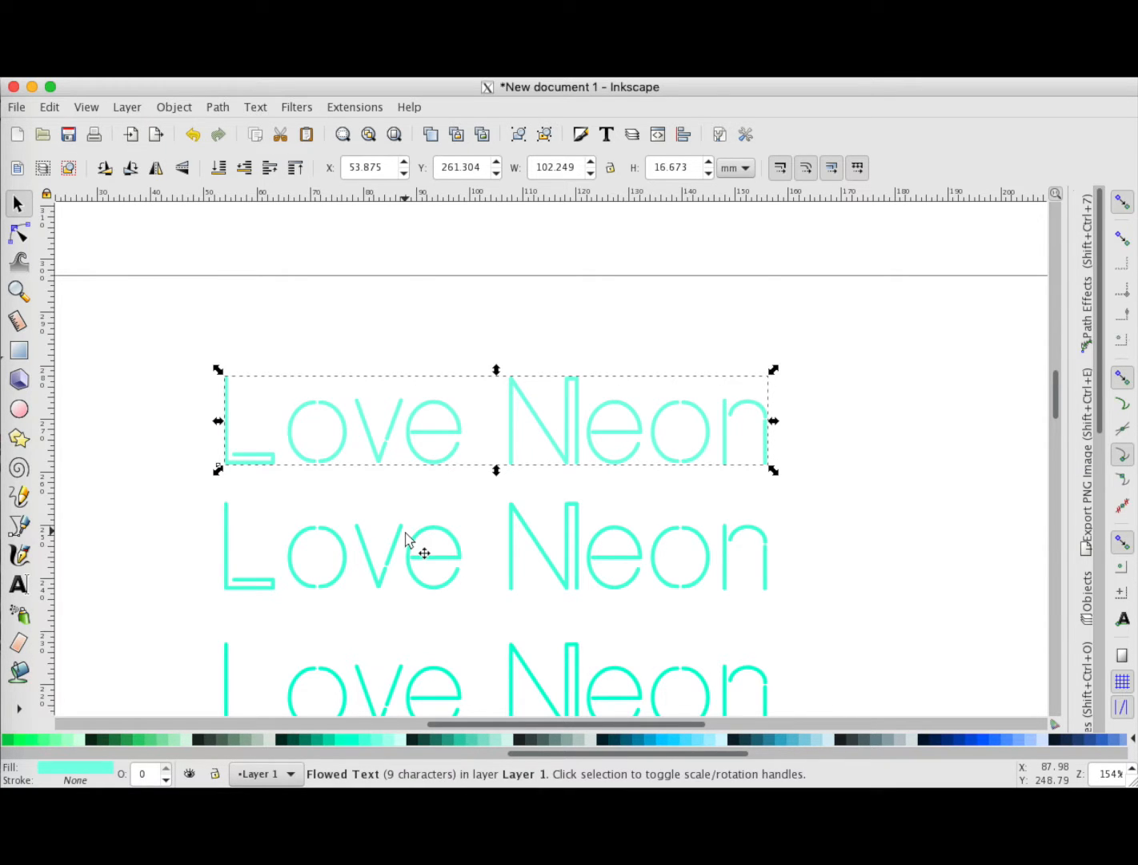
- Open the Fill and Stroke settings for the second-lowest text and leave its blur at 0%
scroll(405, 532, down, 9)
scroll(405, 536, down, 2)
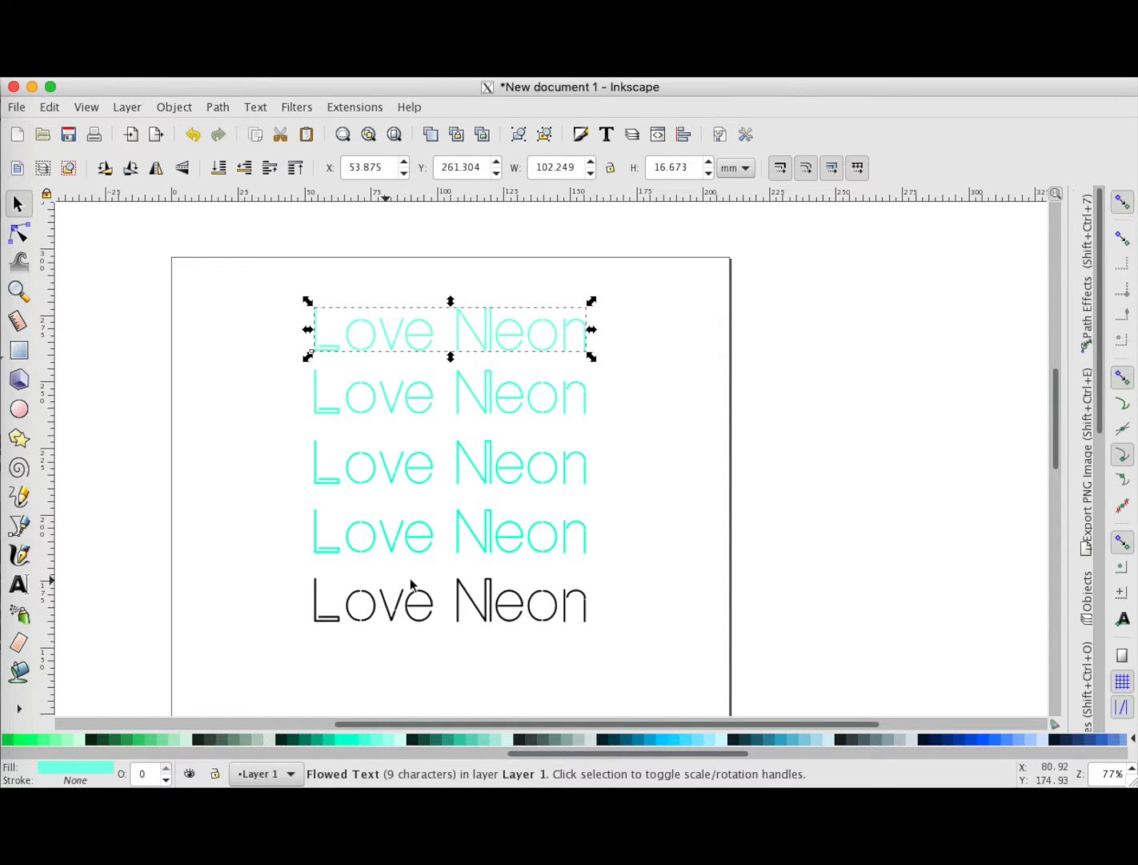
click(496, 532)
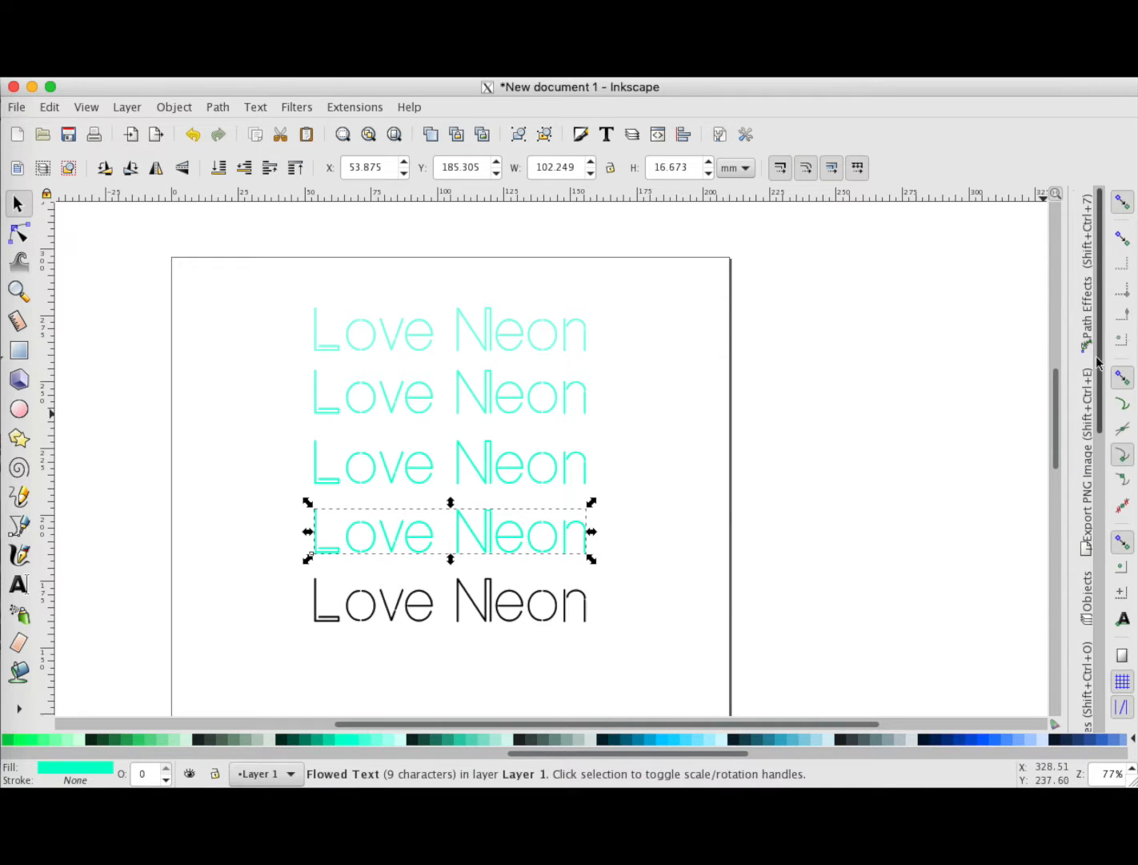
mouse_move(1101, 334)
mouse_down()
mouse_move(1121, 381)
mouse_move(1123, 650)
mouse_up()
click(1081, 636)
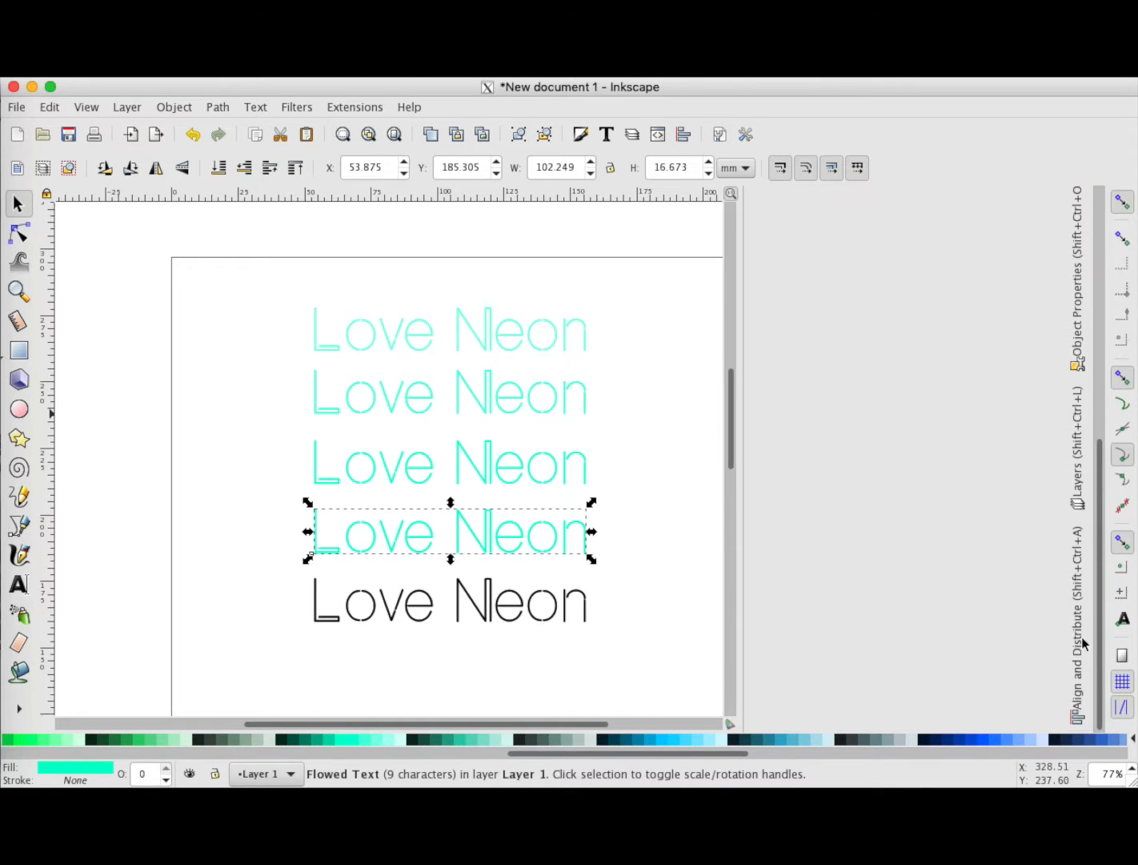
scroll(981, 332, up, 10)
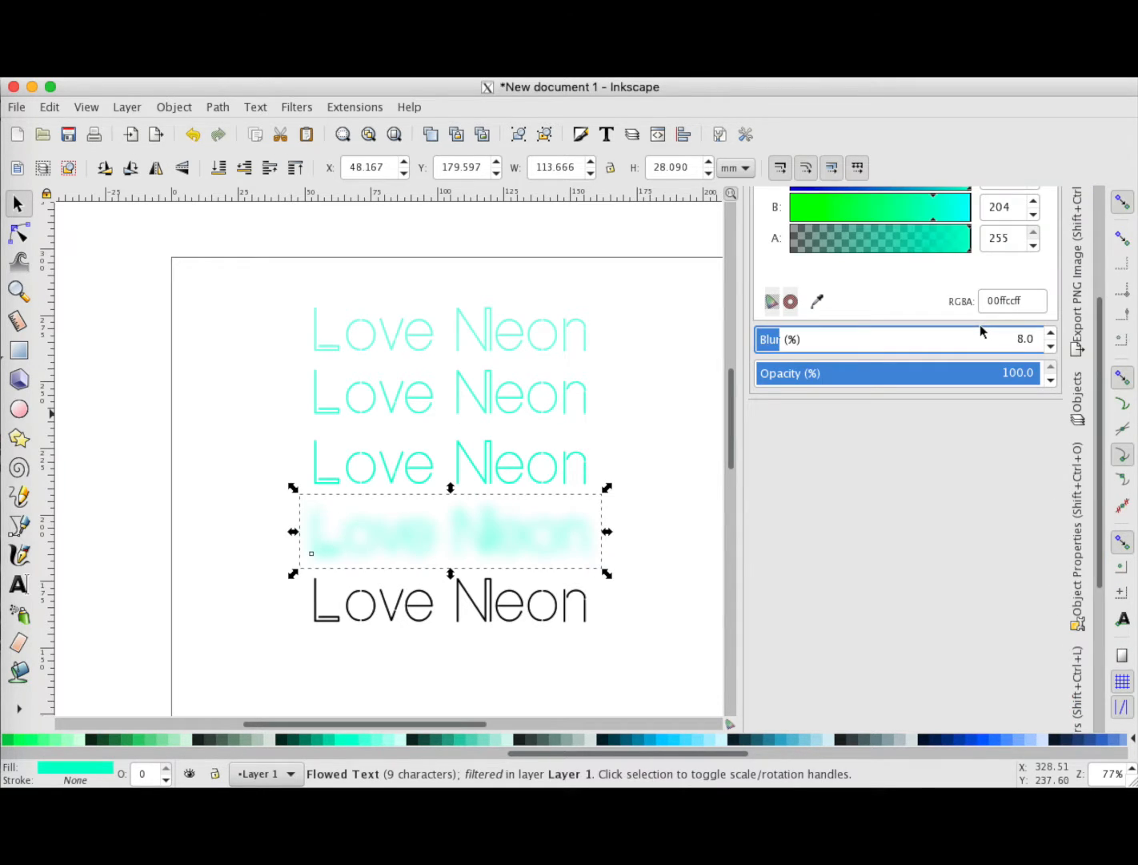
scroll(980, 331, down, 8)
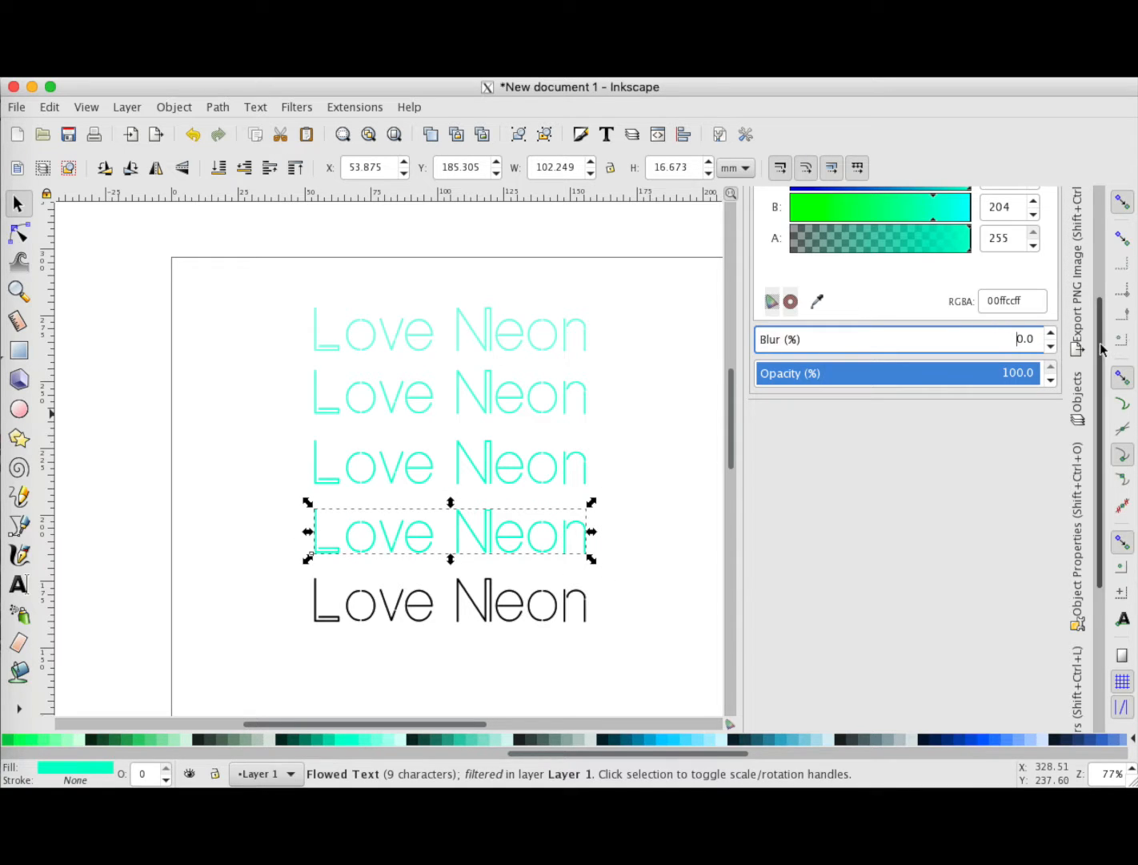
scroll(1108, 353, up, 5)
- Add a flat-colour stroke to the second-lowest text and set the stroke colour to #00FFCC
click(813, 232)
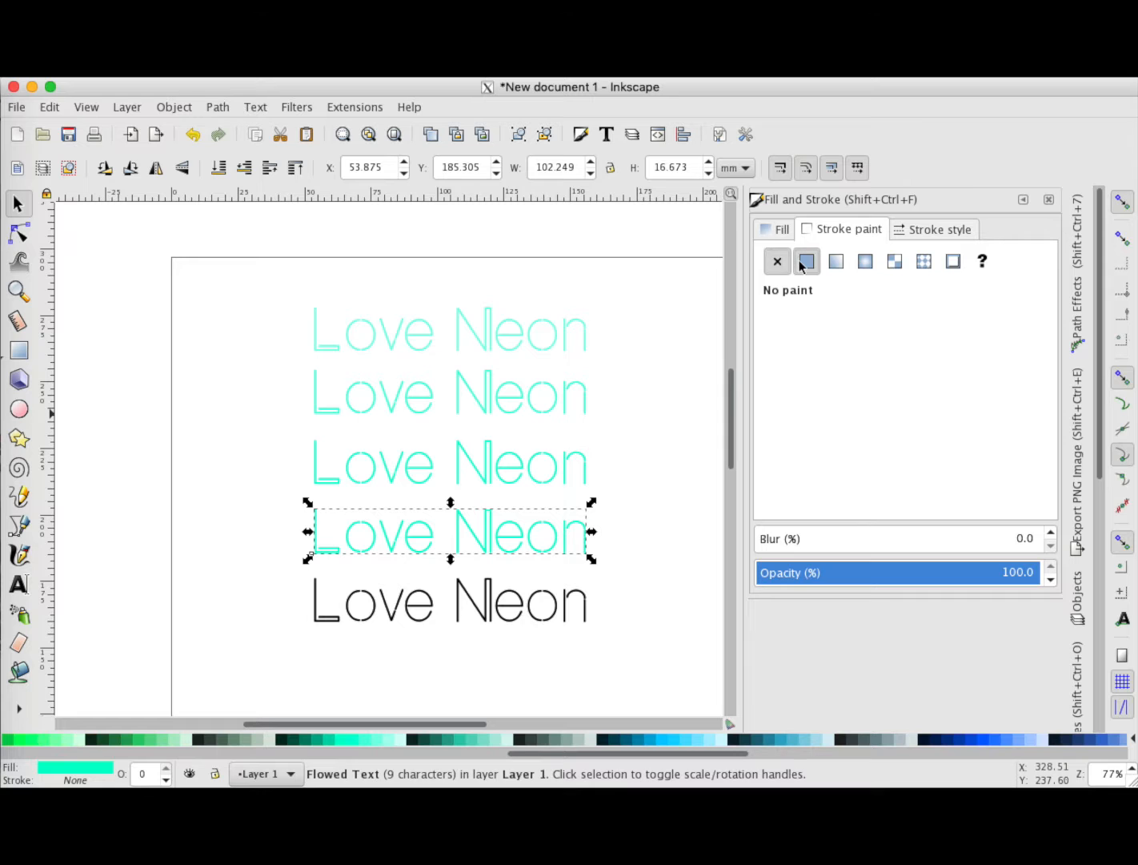
click(805, 261)
click(778, 262)
click(804, 261)
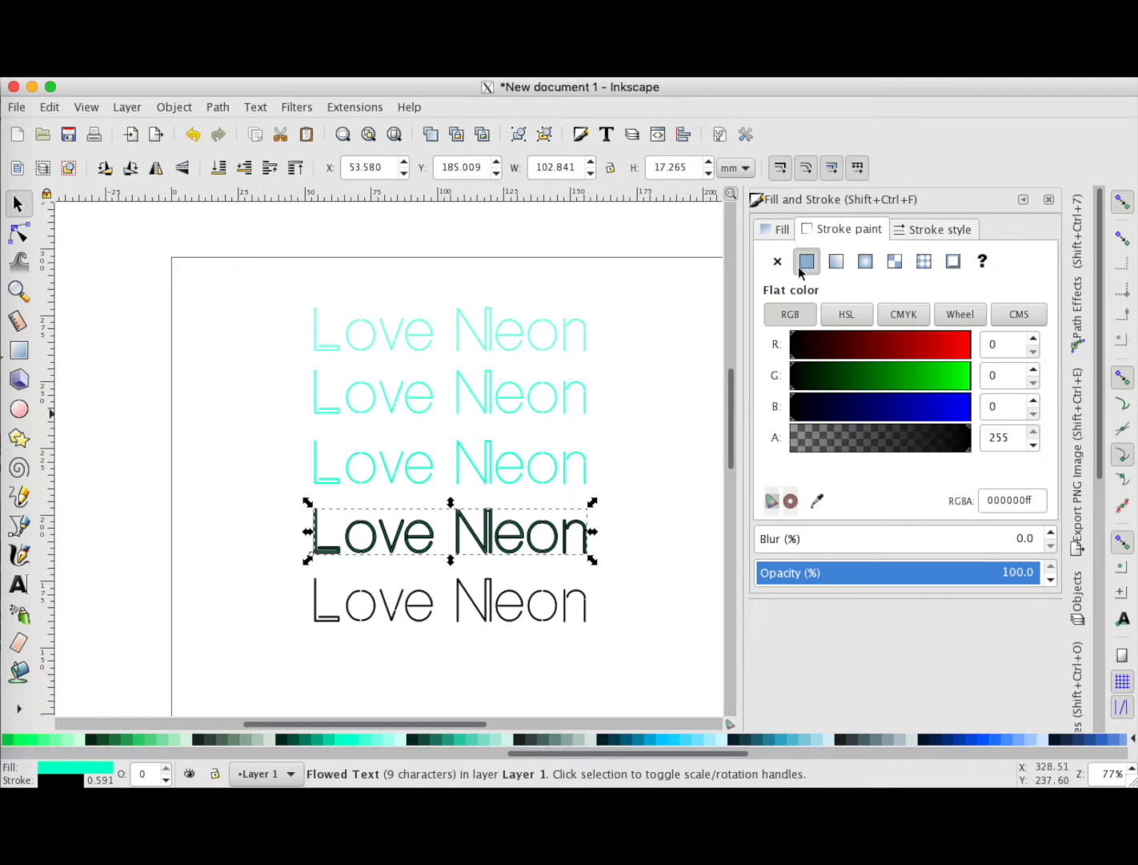
scroll(478, 541, up, 2)
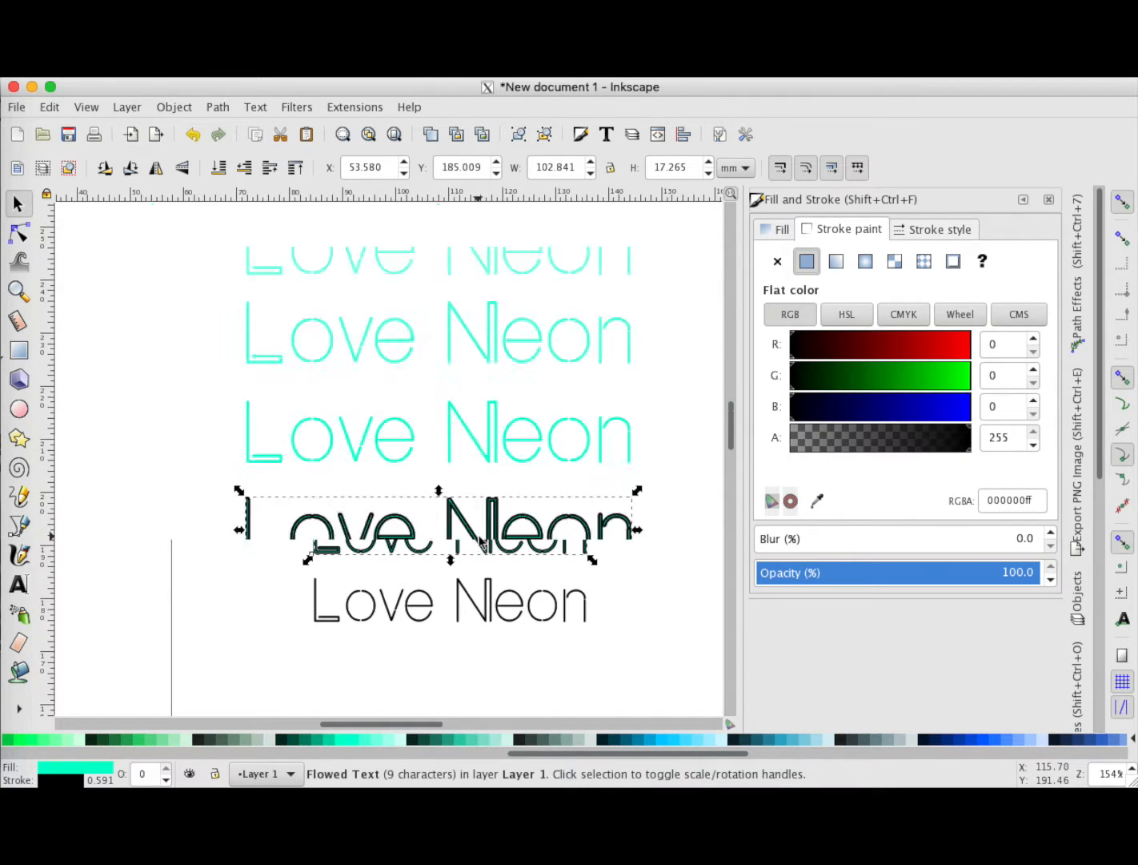
scroll(481, 539, up, 4)
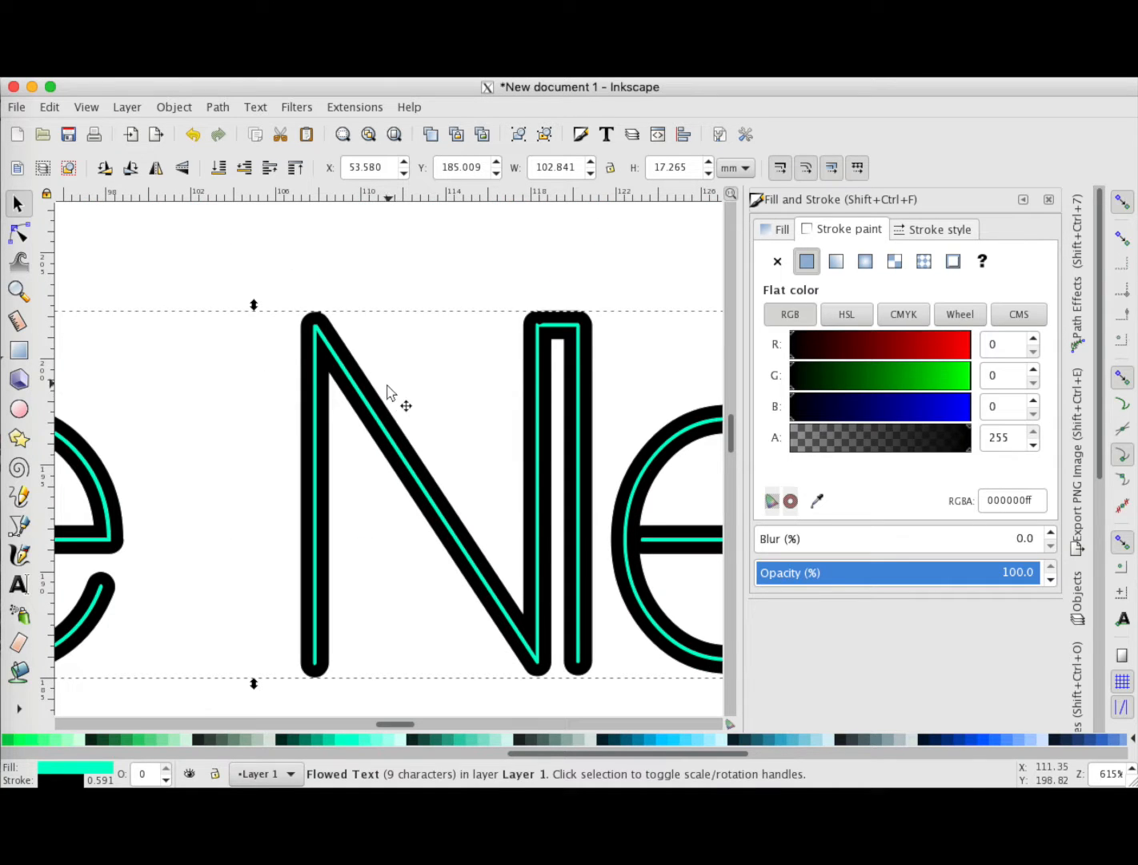
scroll(348, 439, down, 6)
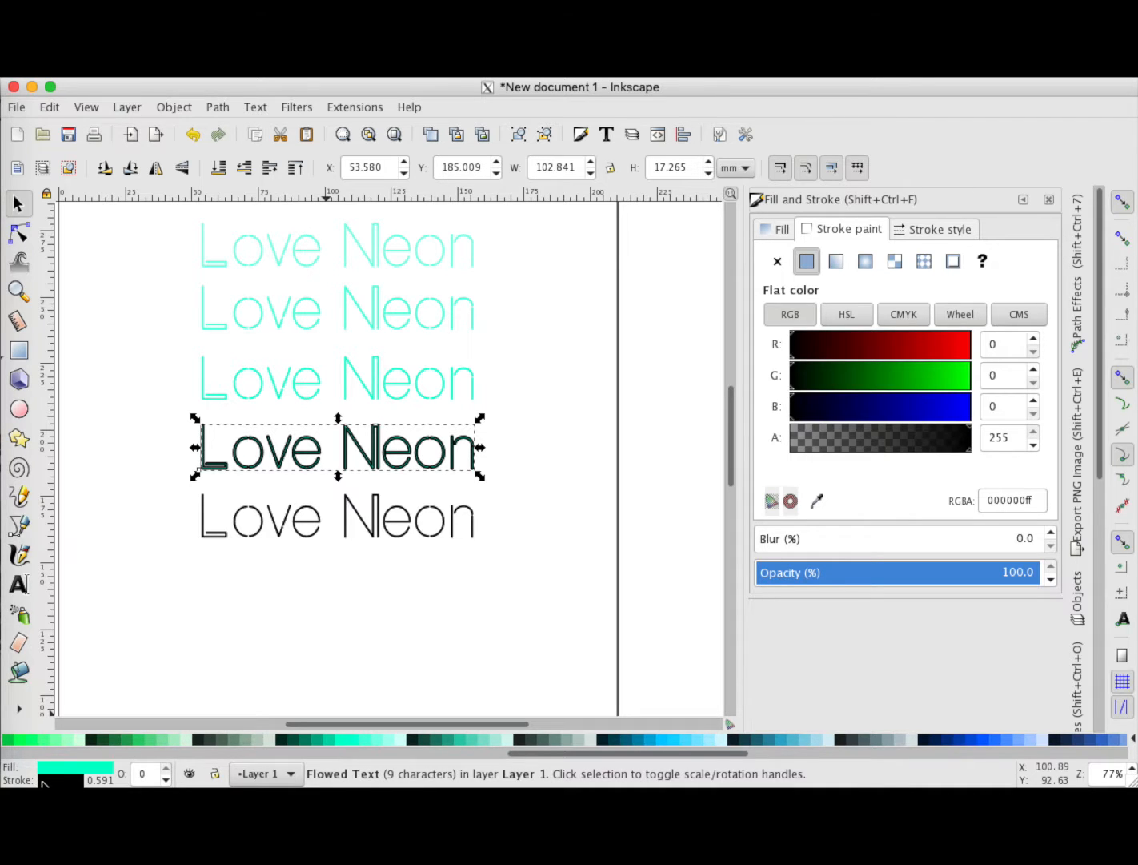
click(339, 738)
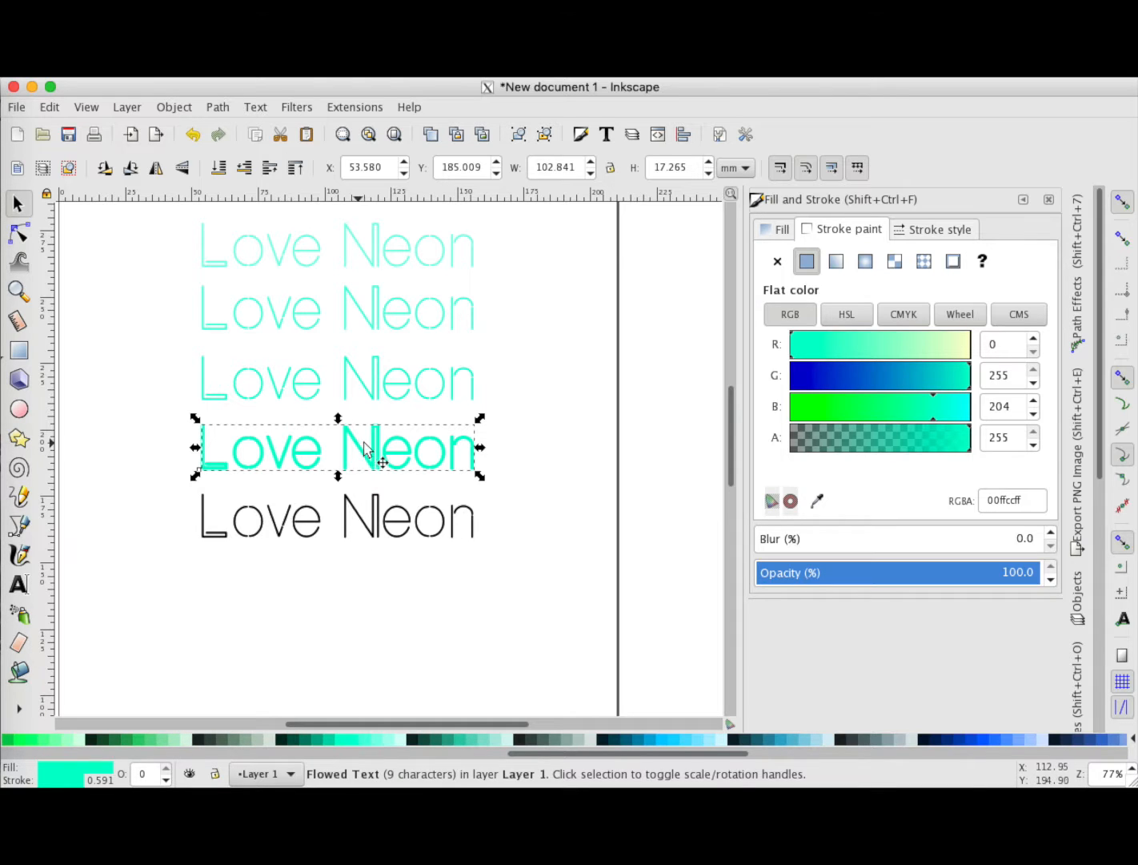
- Add a turquoise stroke to the middle text in the shade used for its fill
click(408, 390)
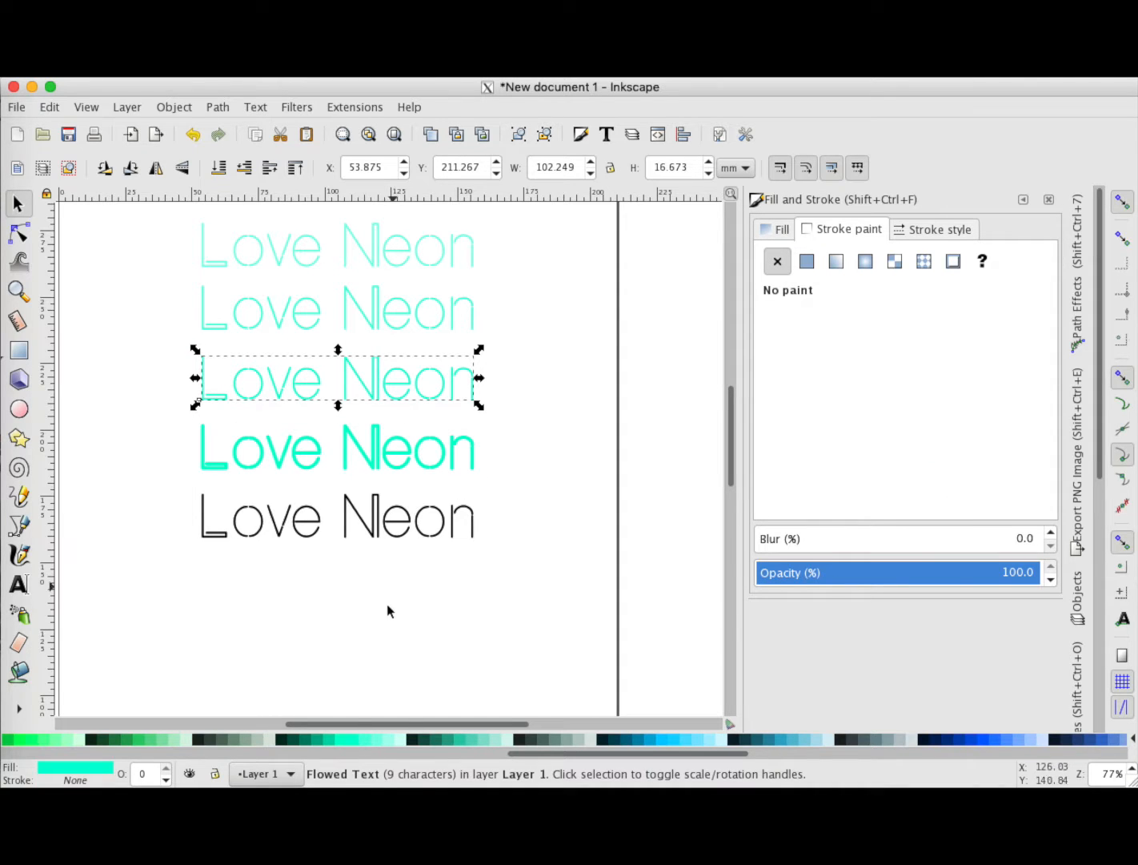
shift+click(350, 738)
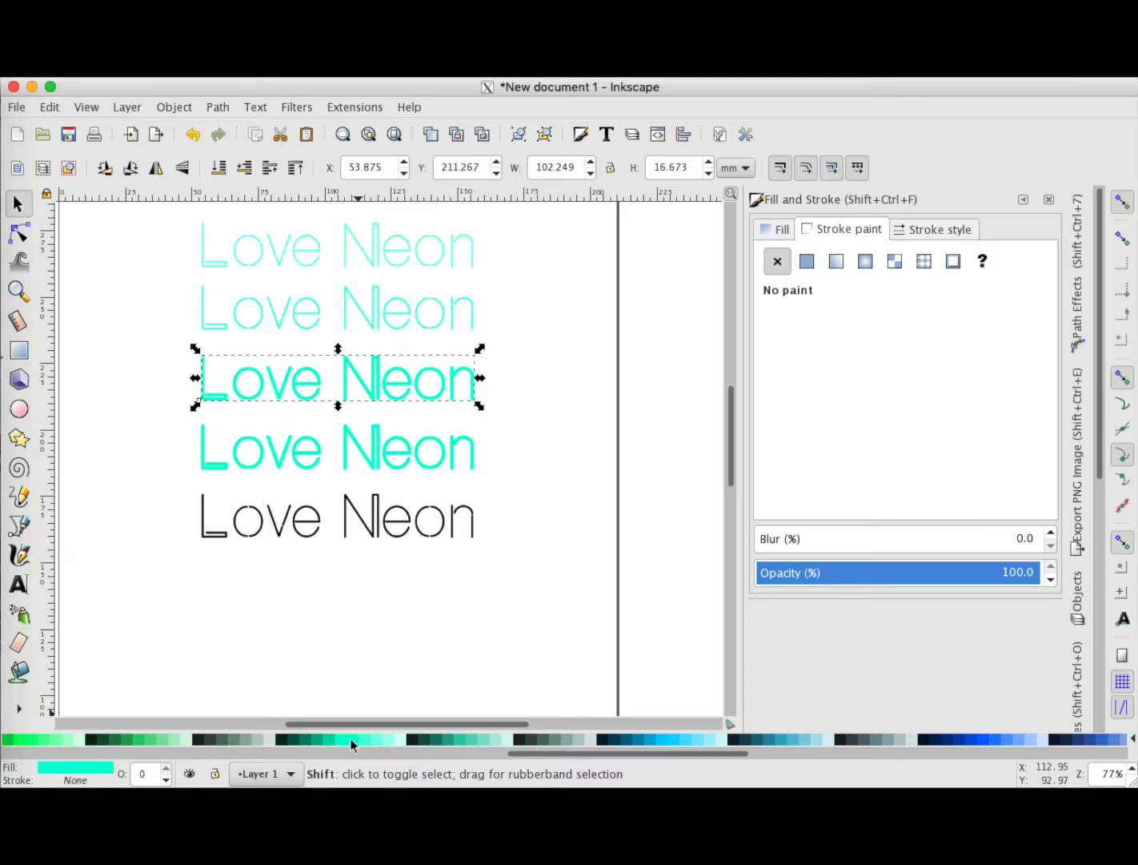
- Add a flat-colour stroke to the second text from the top and match it to its fill, RGBA 55ffddff
click(390, 312)
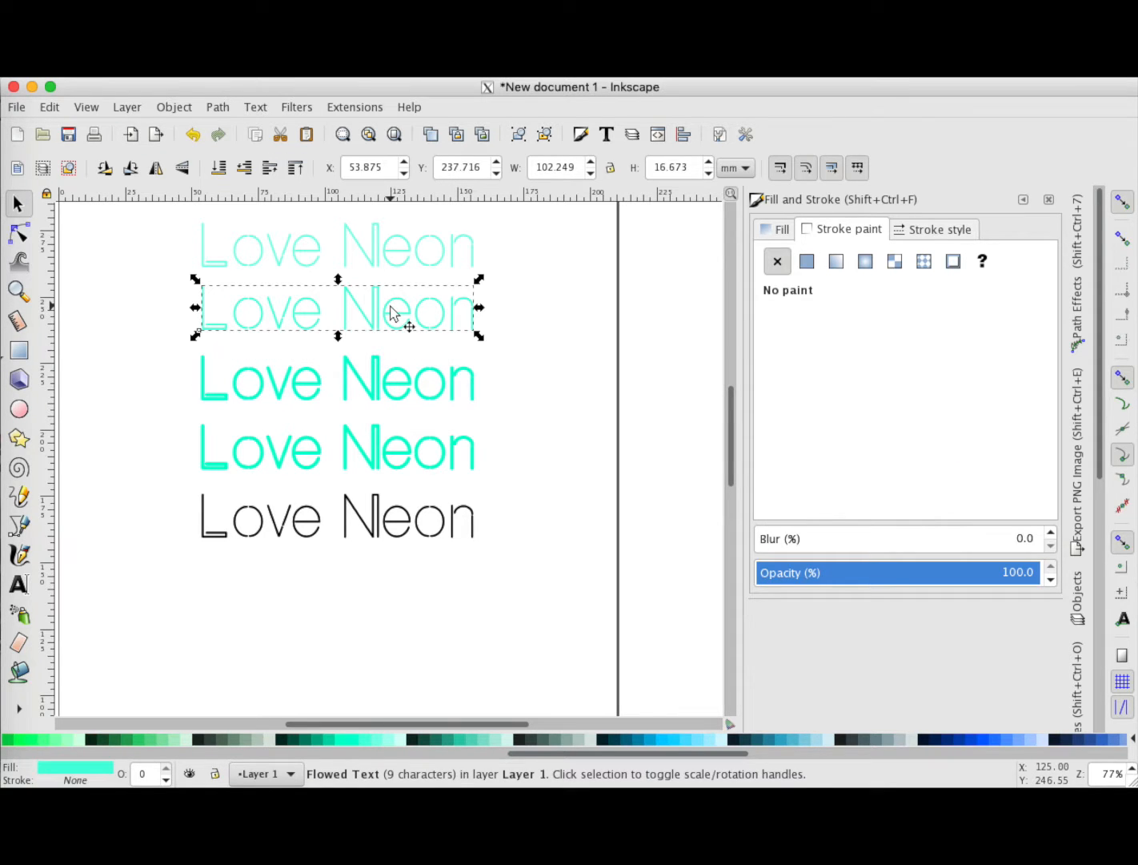
click(804, 264)
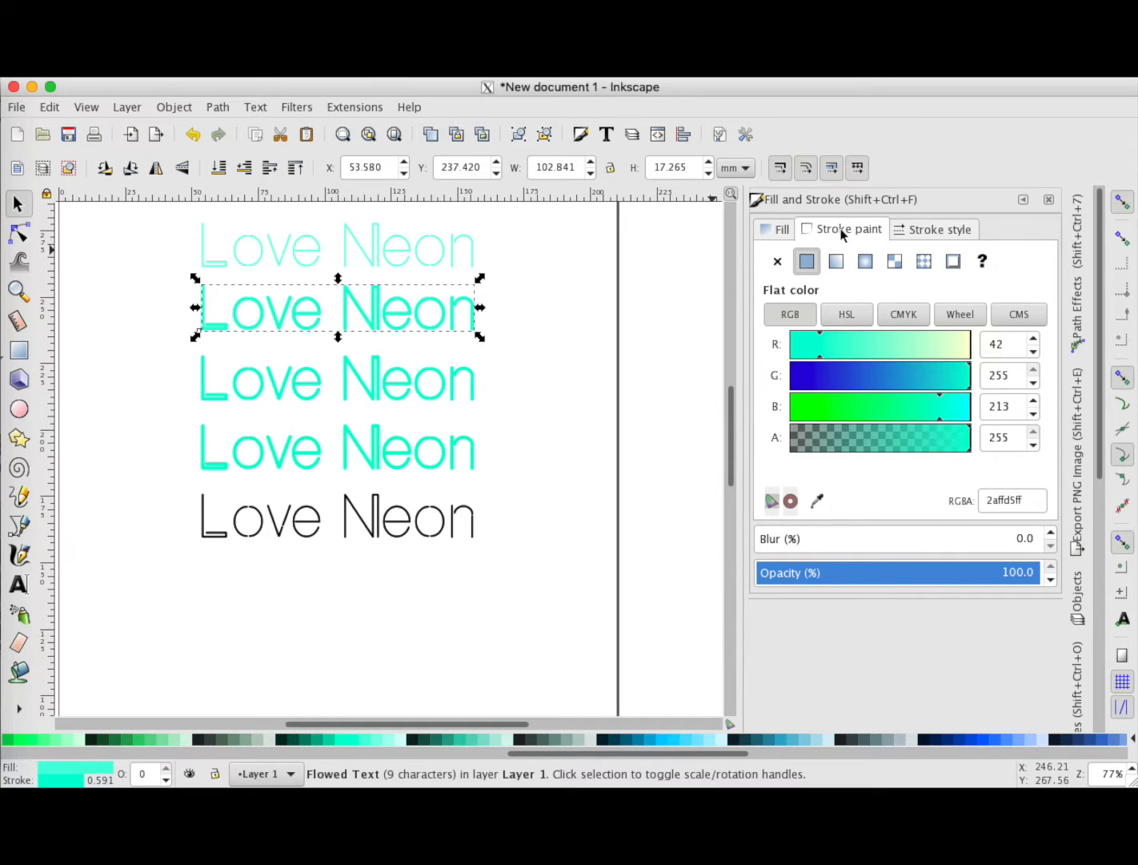
click(770, 231)
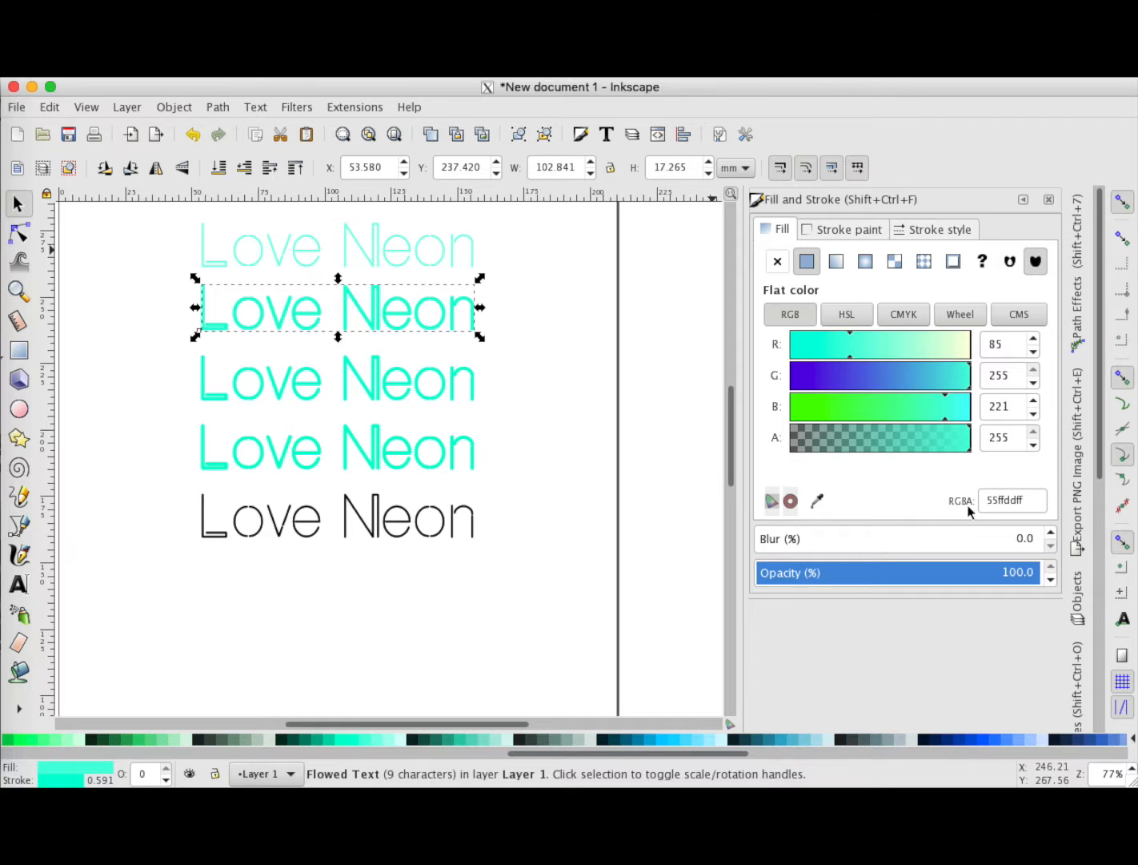
double_click(998, 501)
key(ctrl+c)
click(825, 231)
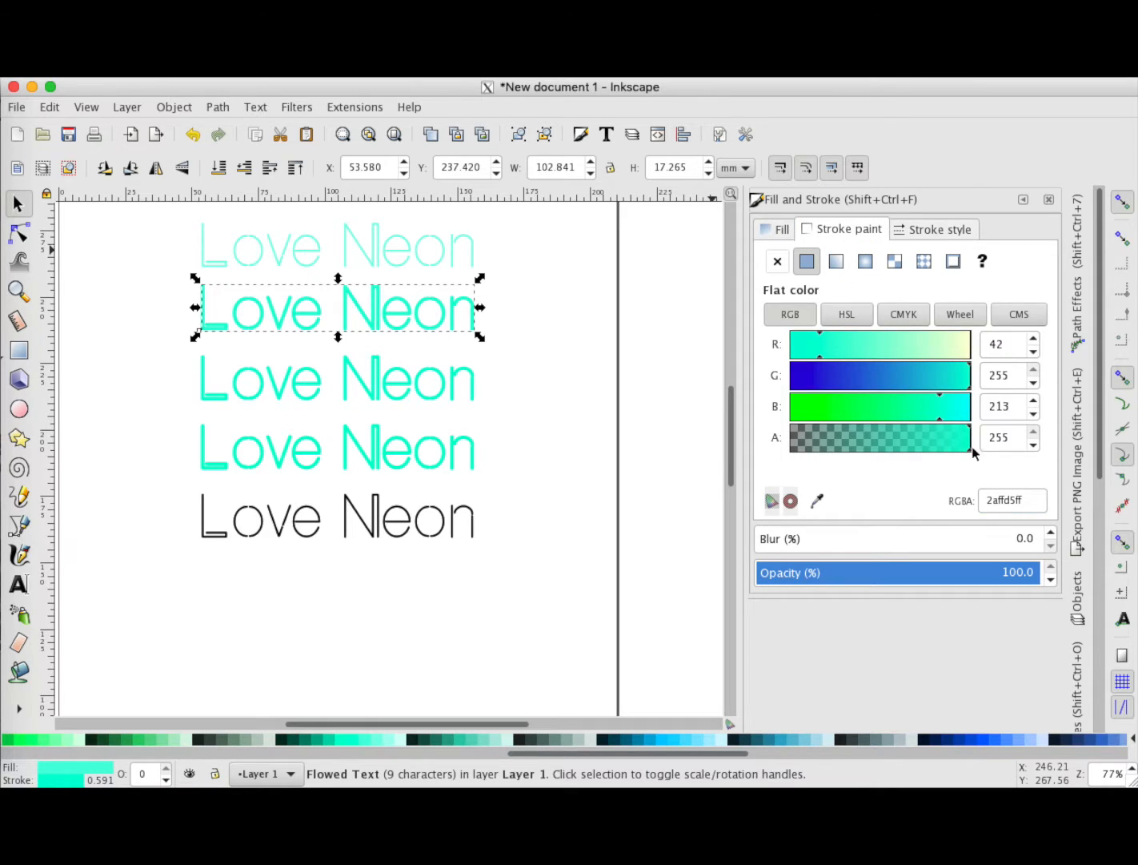
double_click(995, 499)
key(ctrl+v)
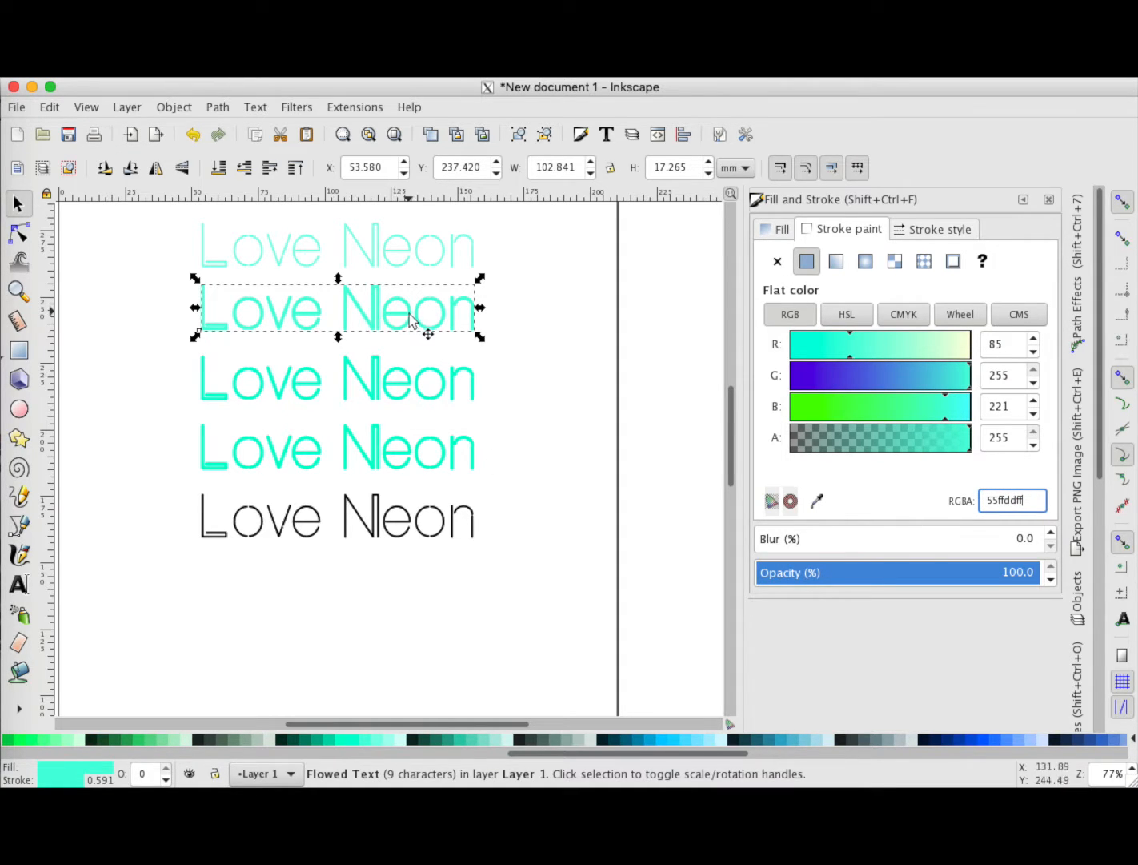
- Add a flat-colour stroke to the topmost text and match it to its fill, RGBA 80ffe6ff
click(425, 265)
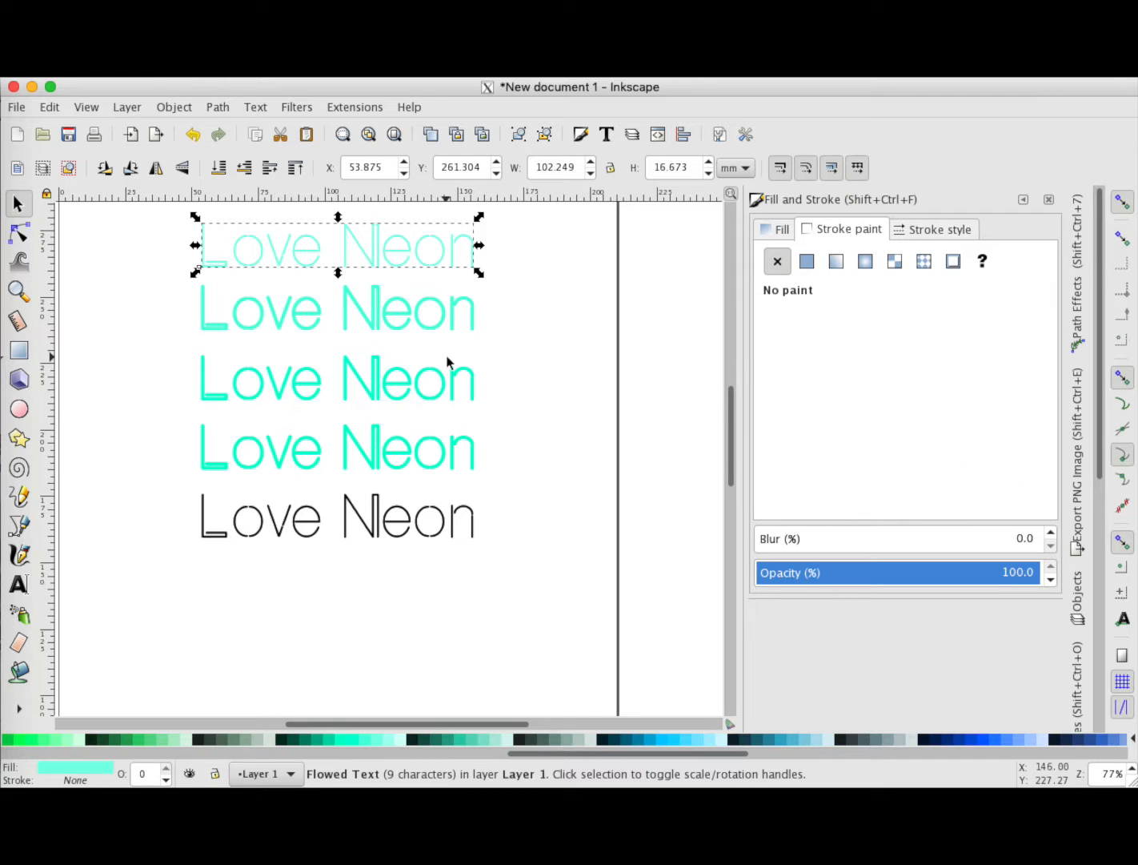
click(801, 254)
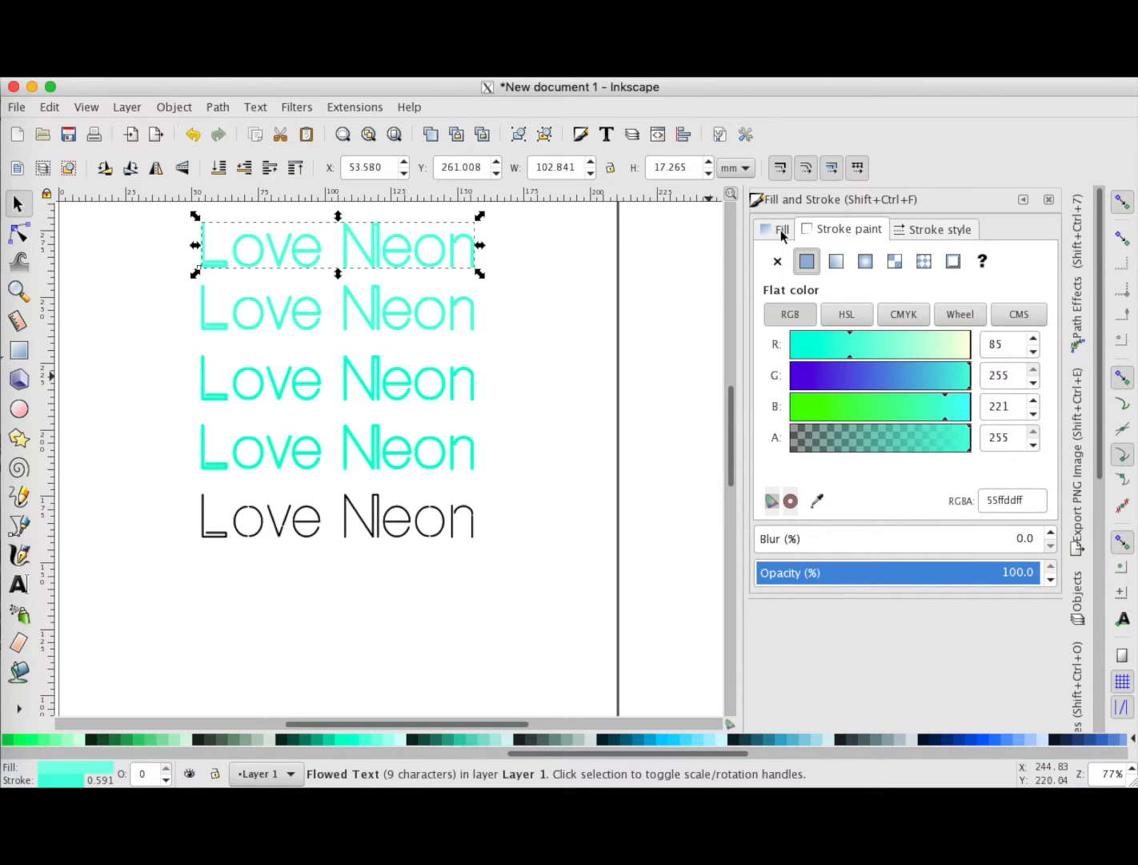
click(782, 231)
double_click(999, 504)
key(ctrl+c)
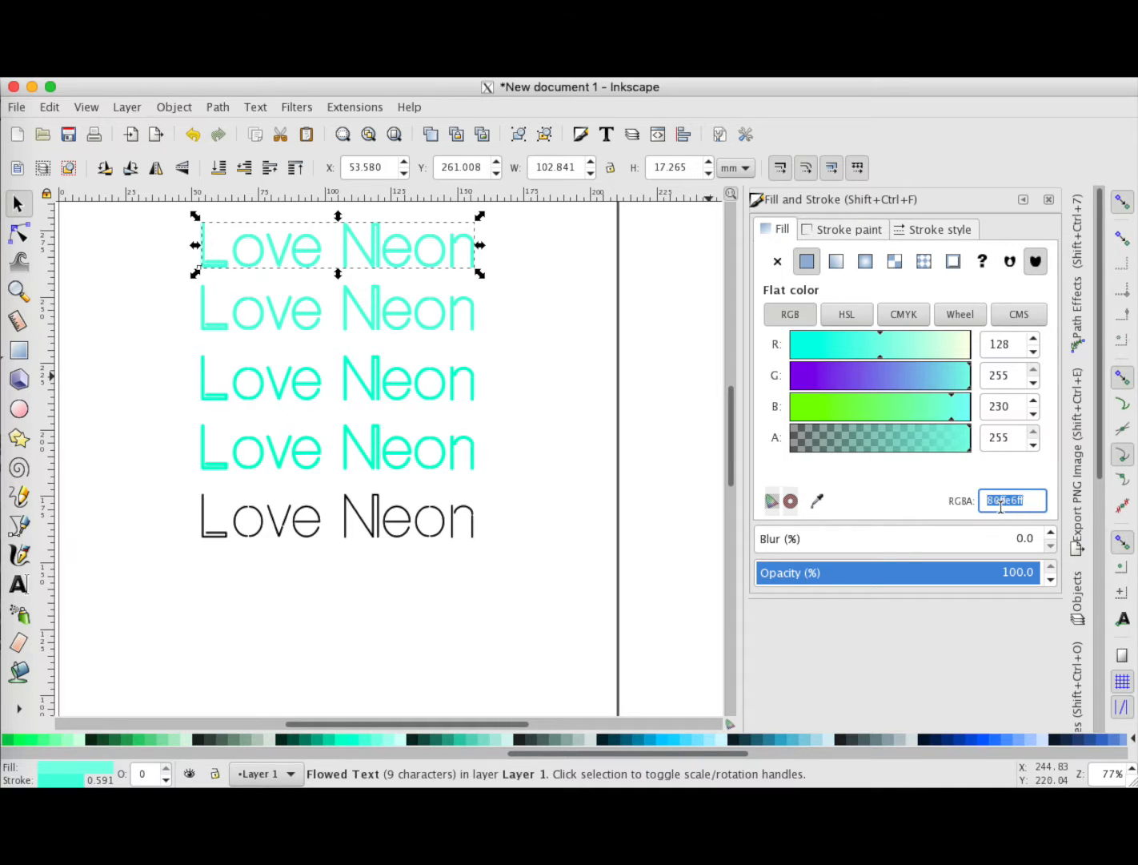
click(838, 233)
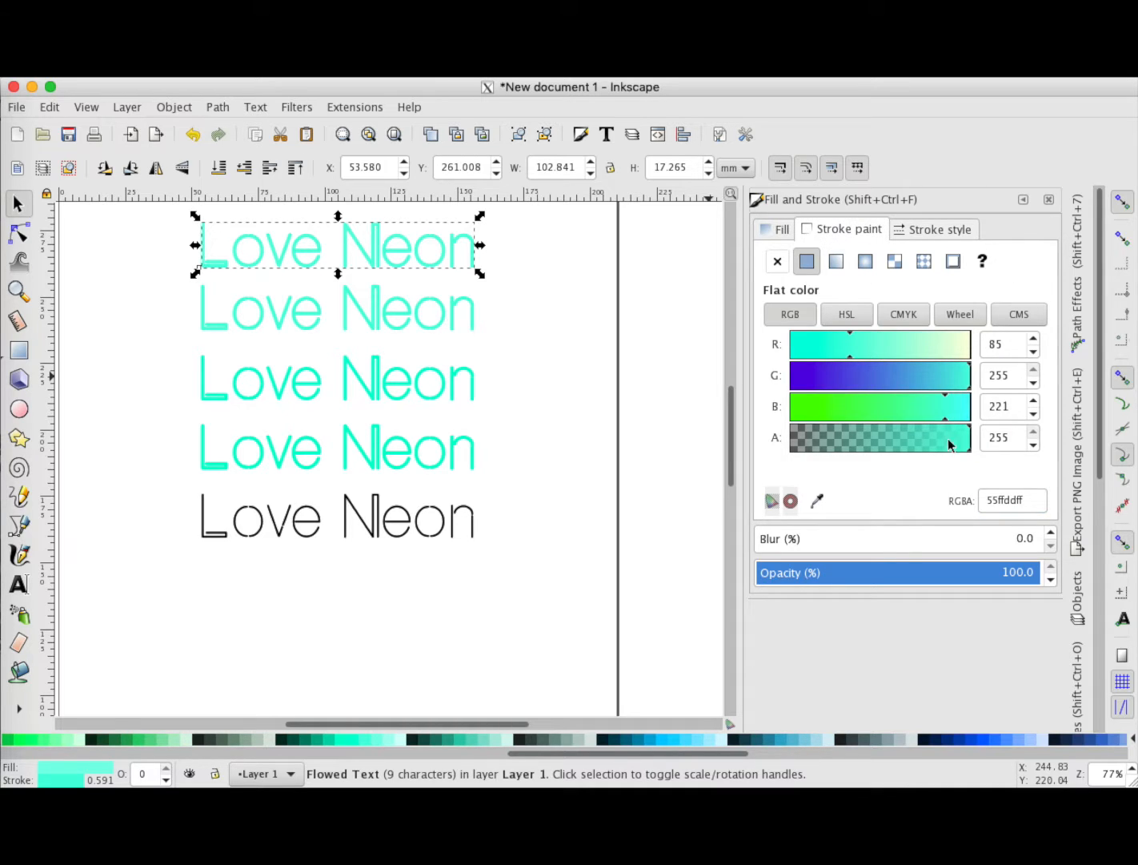
double_click(1004, 502)
key(ctrl+v)
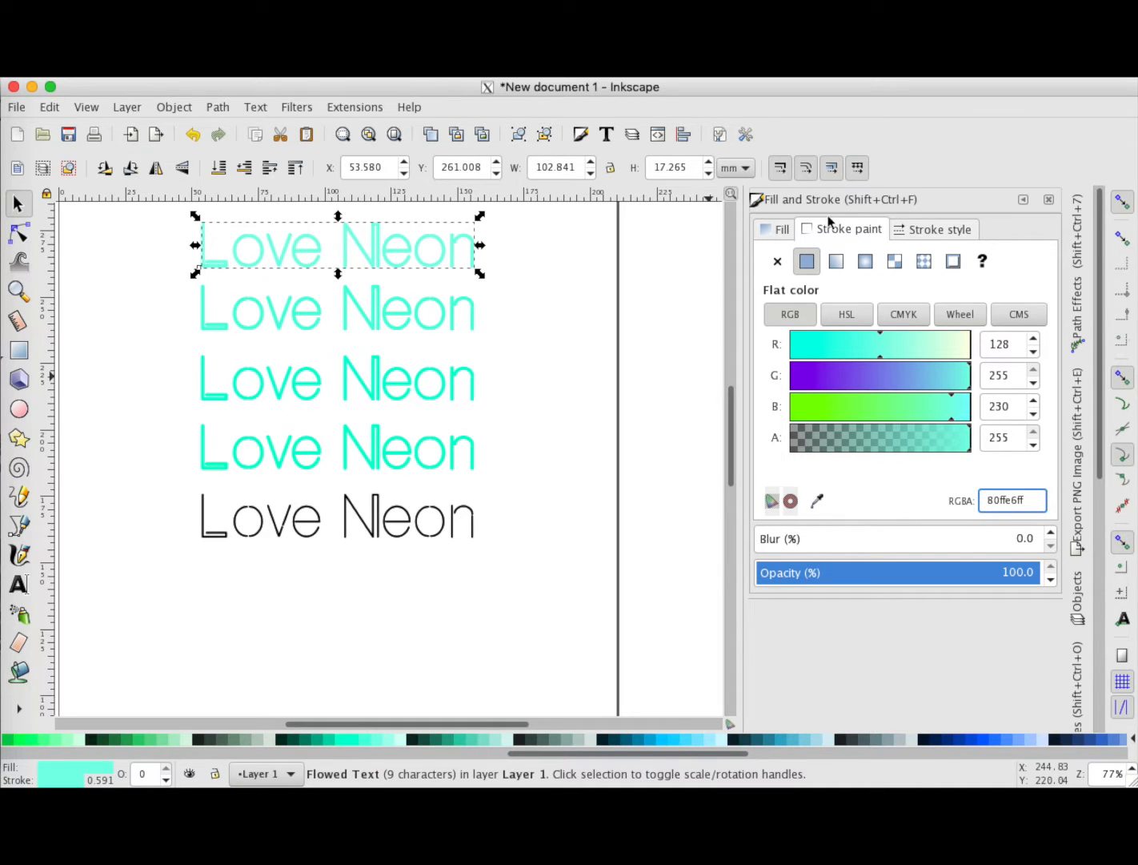
- Reduce the red and green values of the topmost text's stroke to 0 and compare them with its fill's RGB values
click(775, 232)
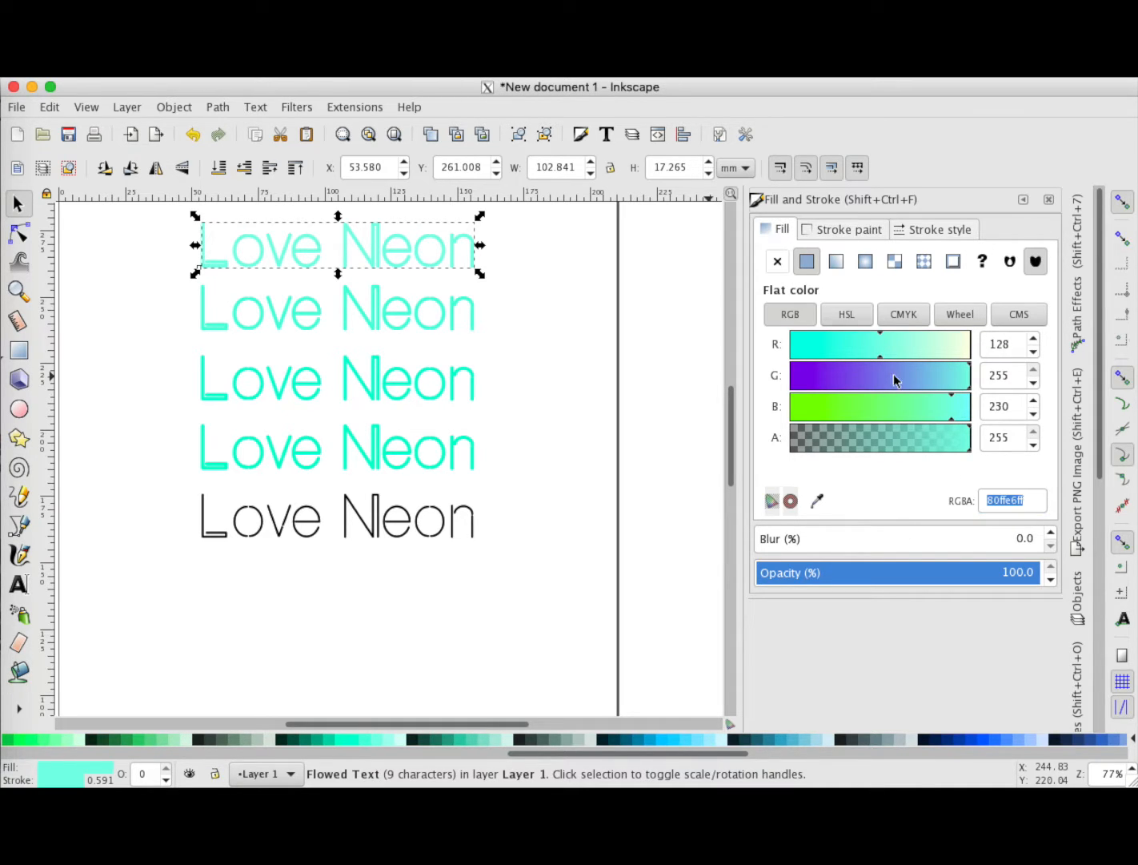
double_click(1005, 345)
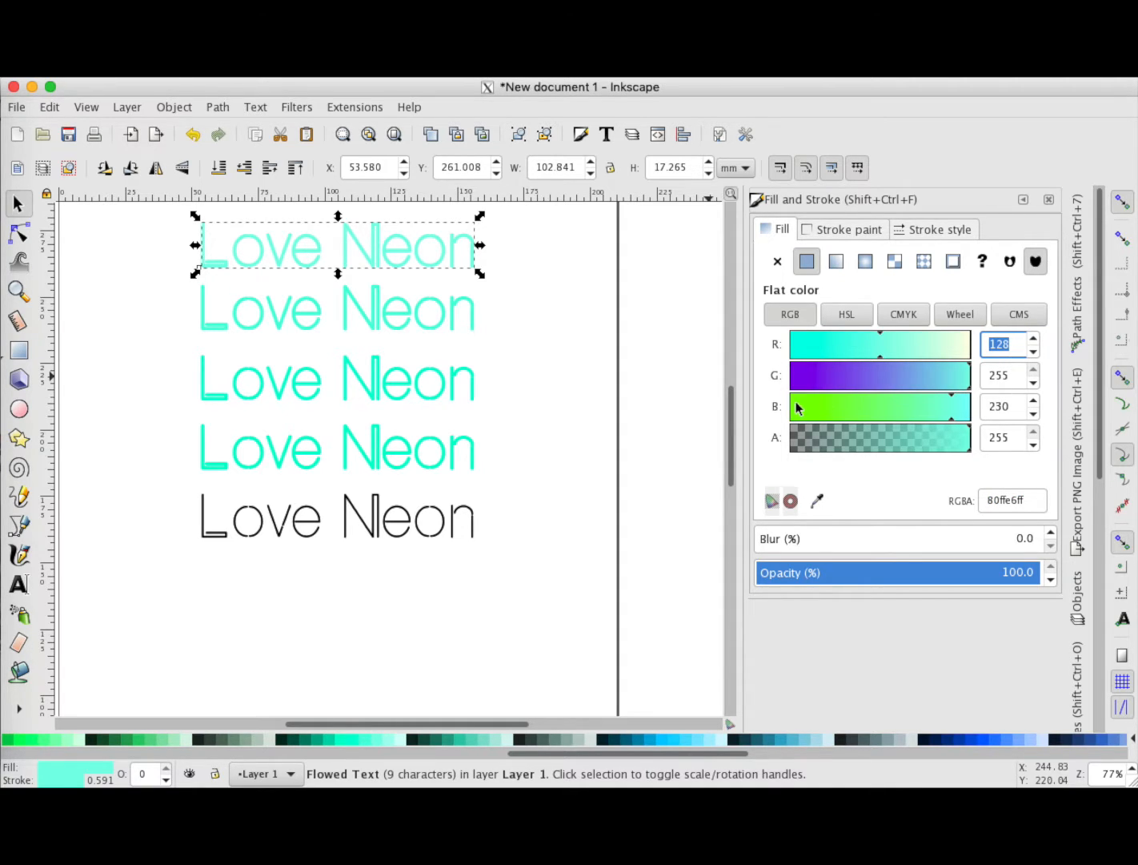
double_click(1006, 406)
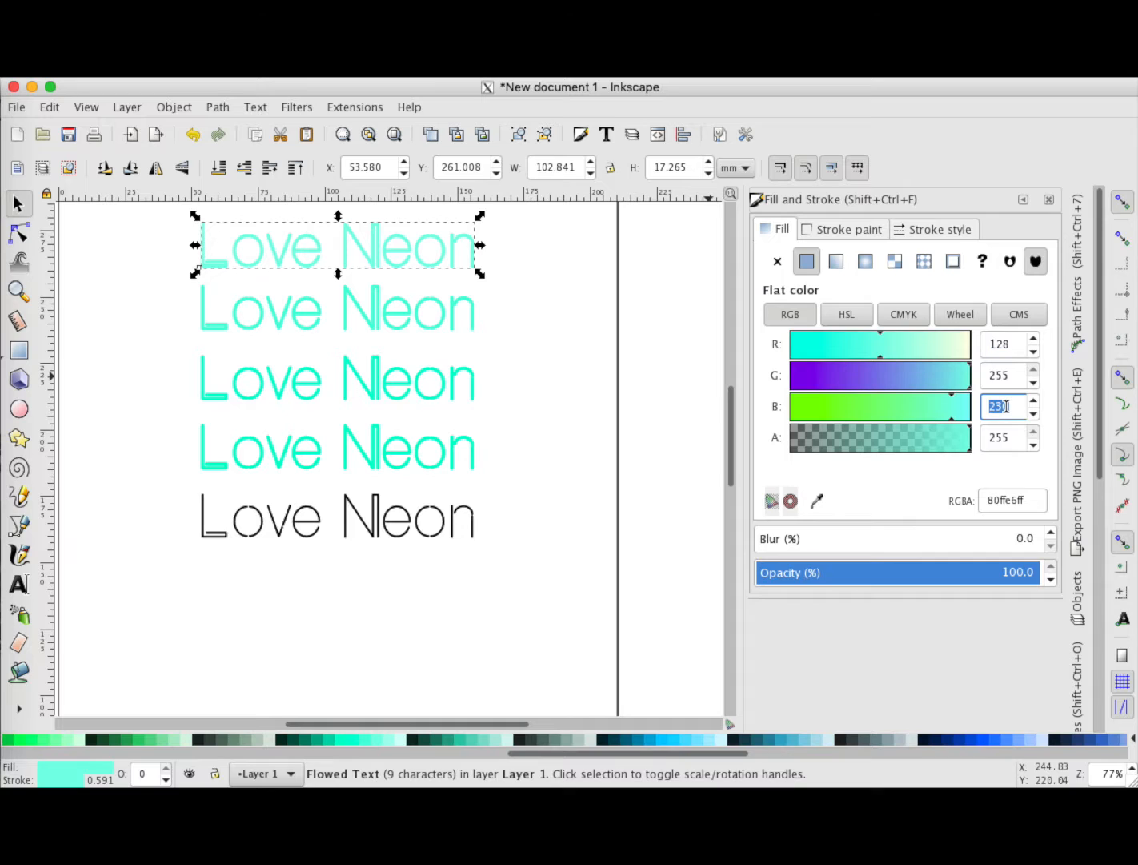
click(838, 232)
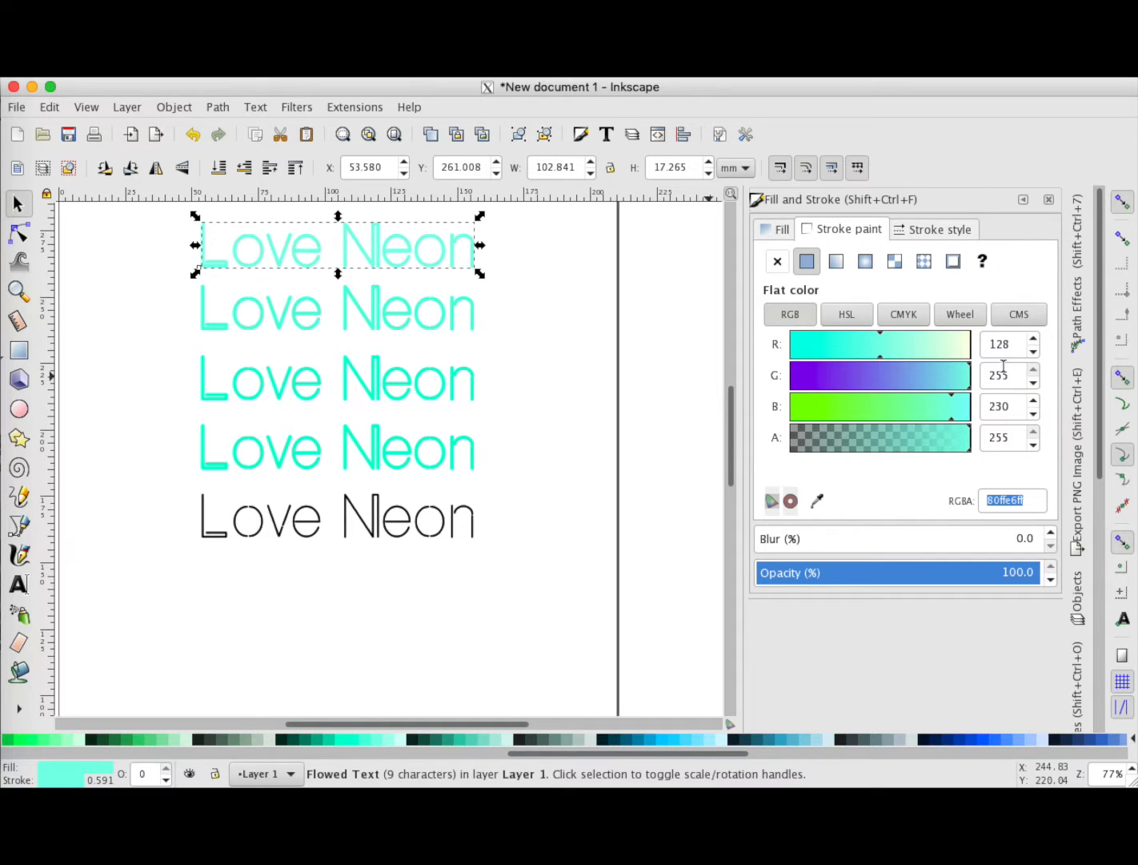
mouse_move(883, 346)
mouse_down()
mouse_move(771, 345)
mouse_move(737, 371)
mouse_up()
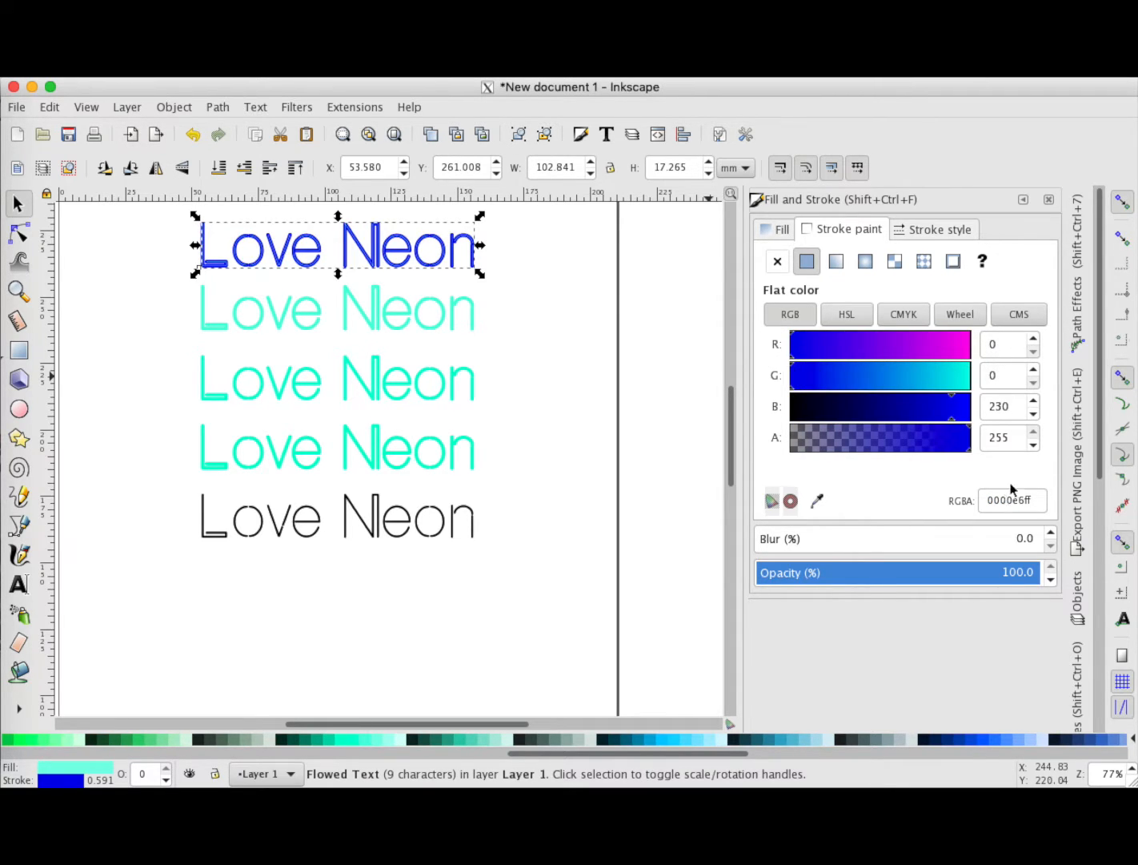
click(781, 231)
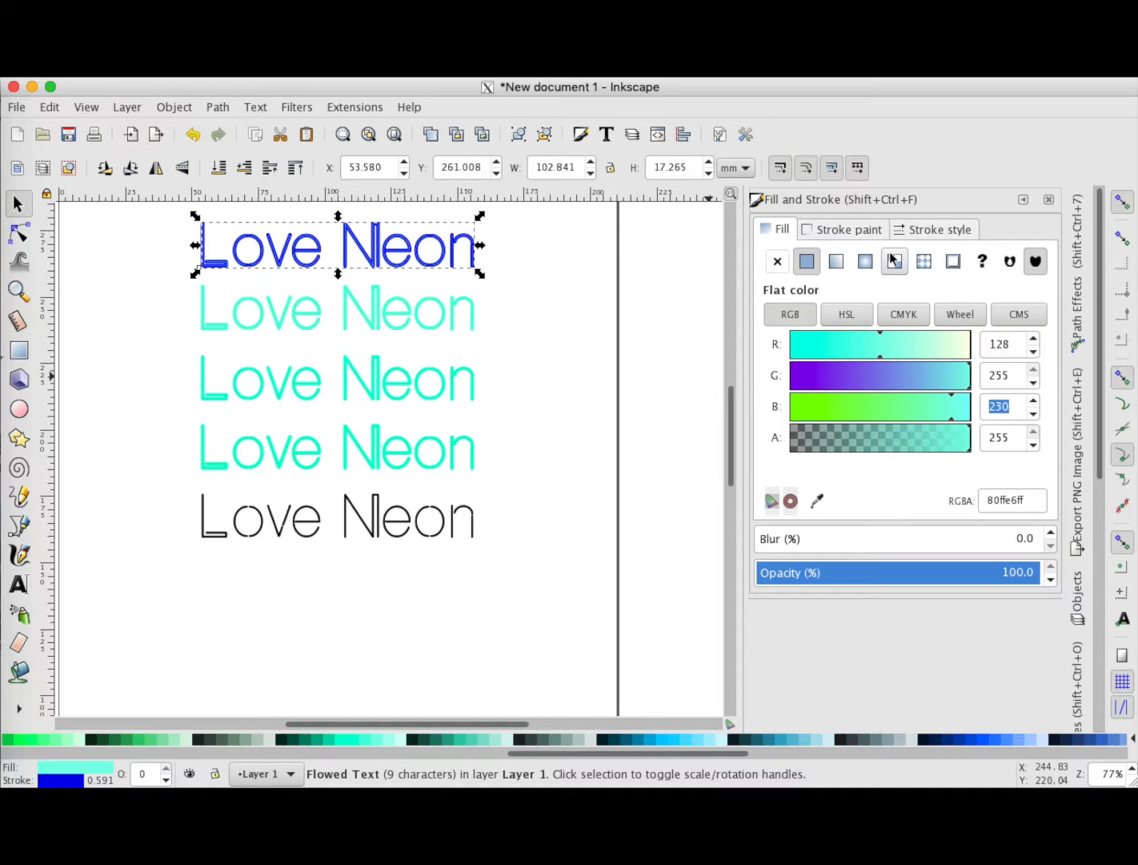
click(834, 228)
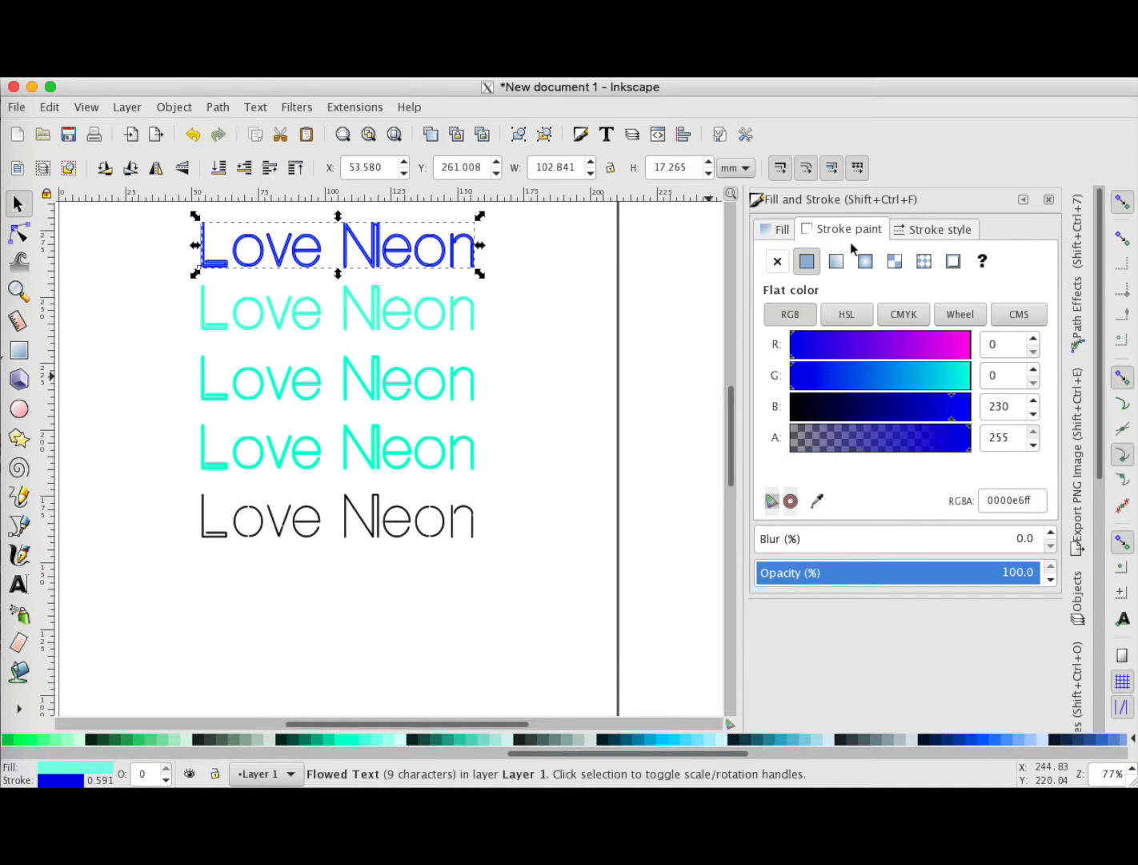
- Set the topmost text's stroke colour to red 128 and green 255, matching its fill, and deselect the text
double_click(998, 343)
text(128)
key(Tab)
text(255)
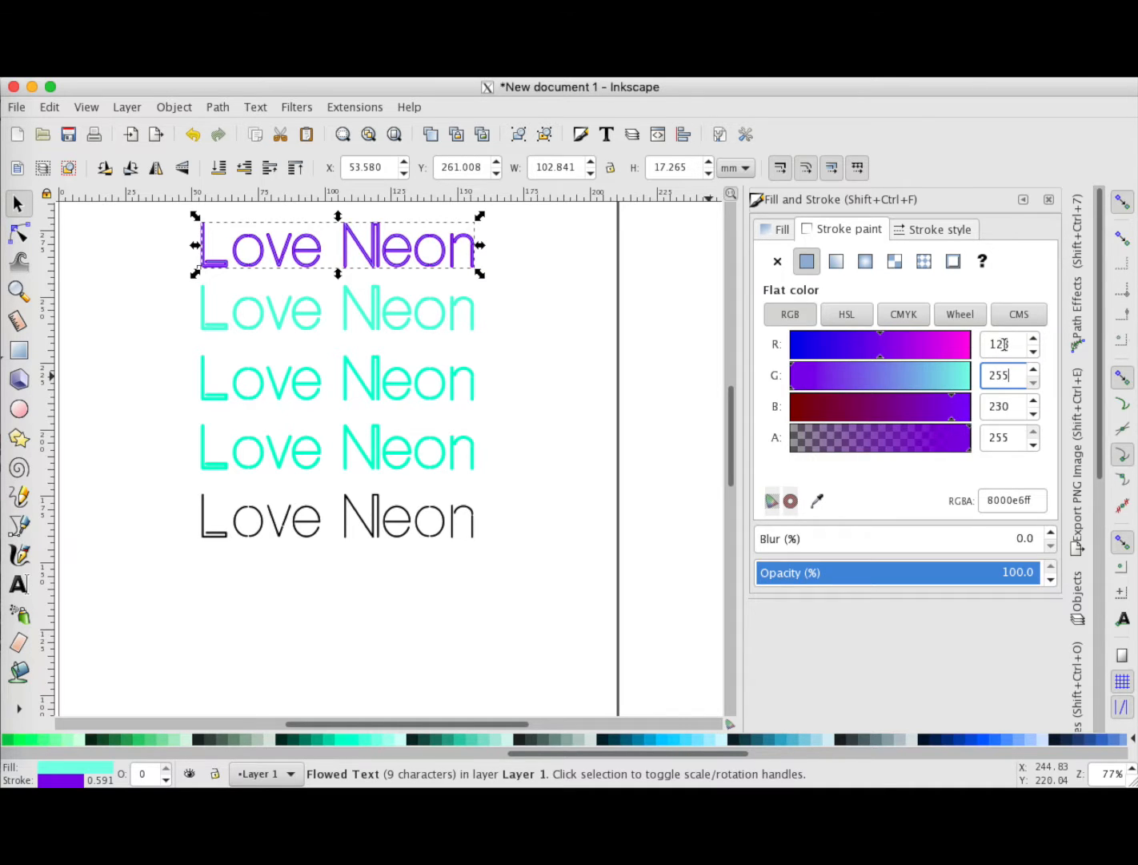
key(Tab)
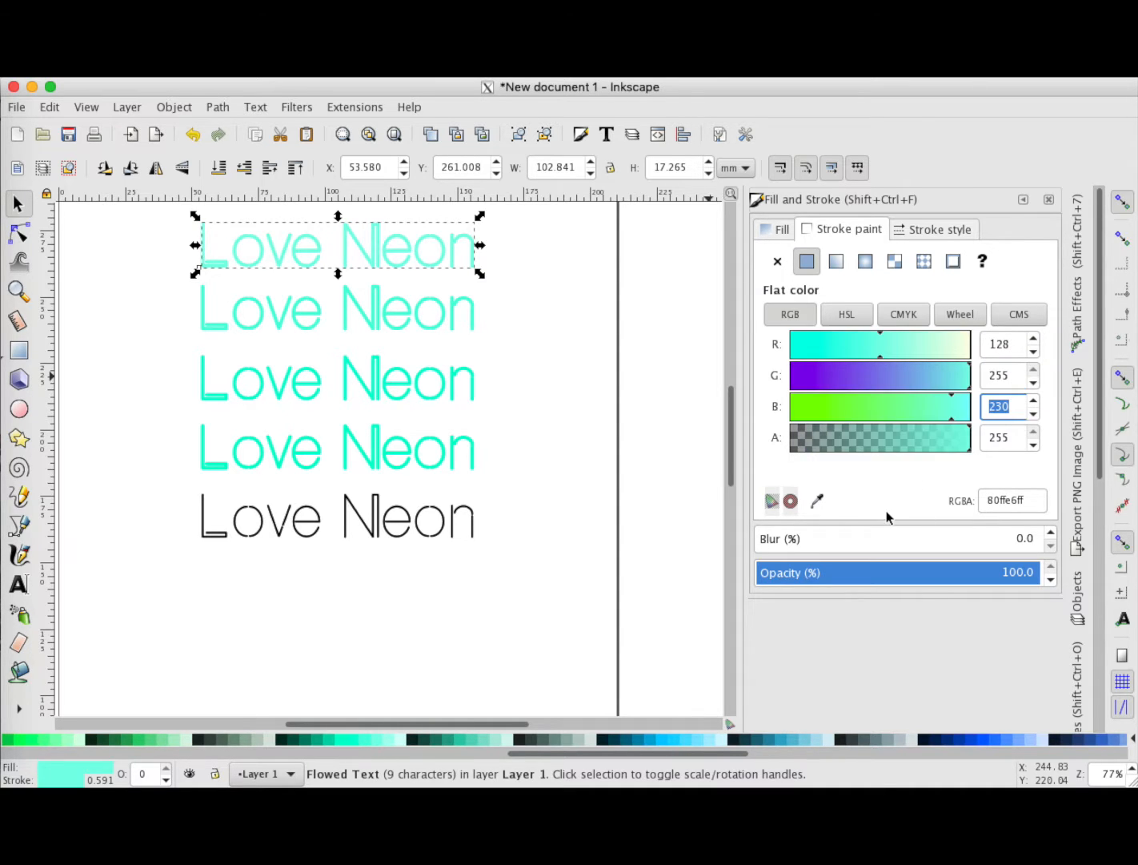
click(658, 381)
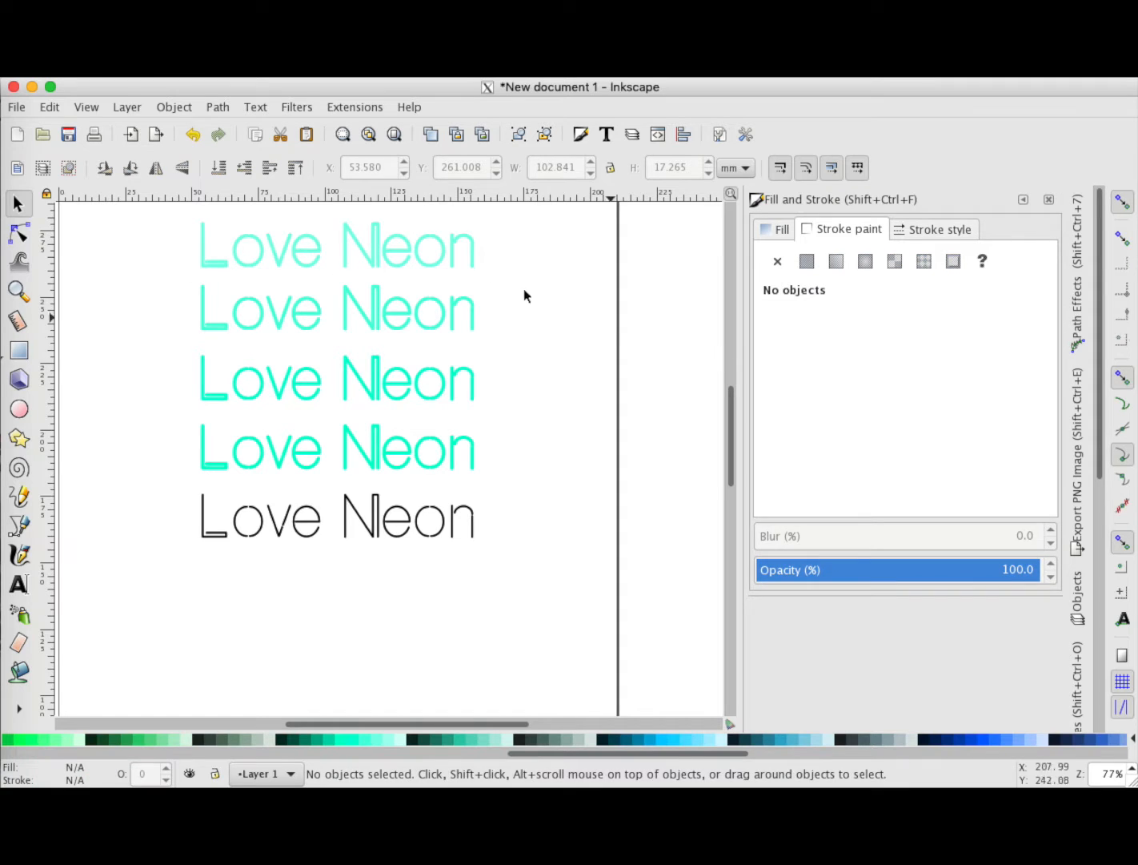
click(376, 464)
click(387, 382)
click(385, 314)
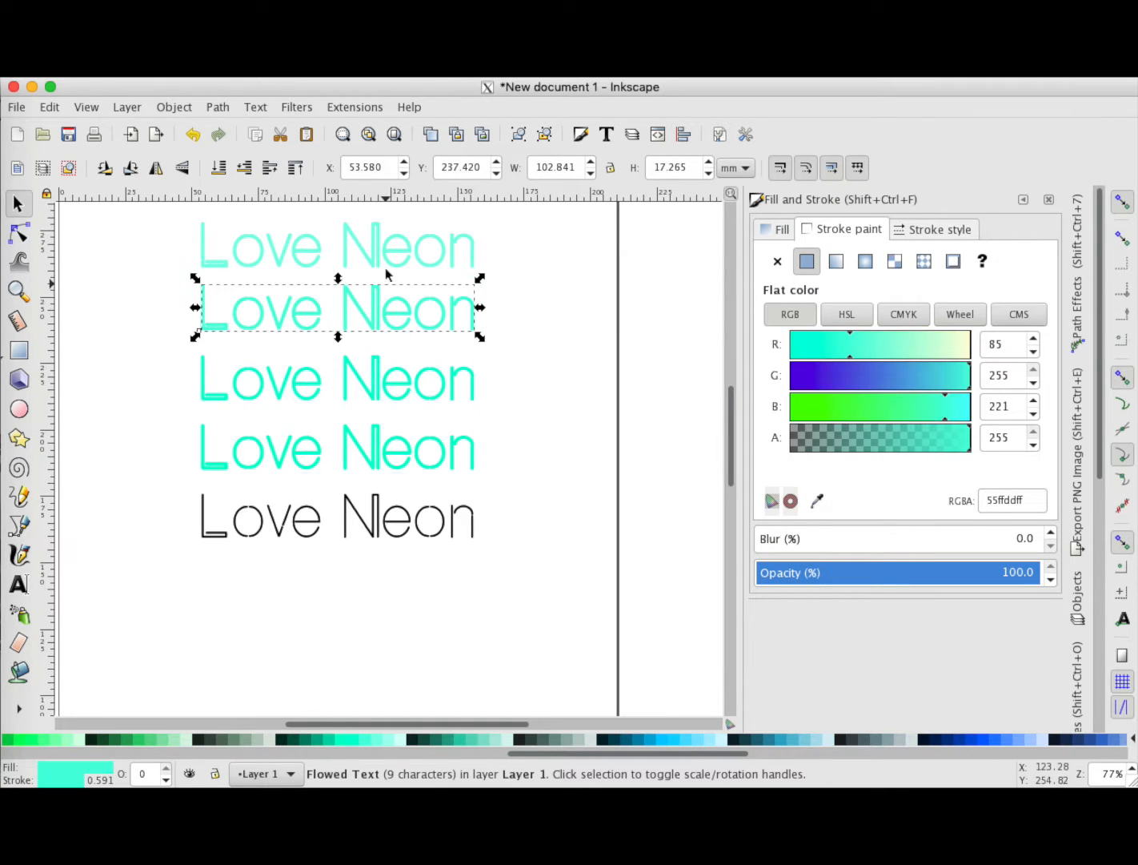
click(385, 264)
- Switch the second-lowest text's stroke width unit to px and set the width to 22 px
click(381, 455)
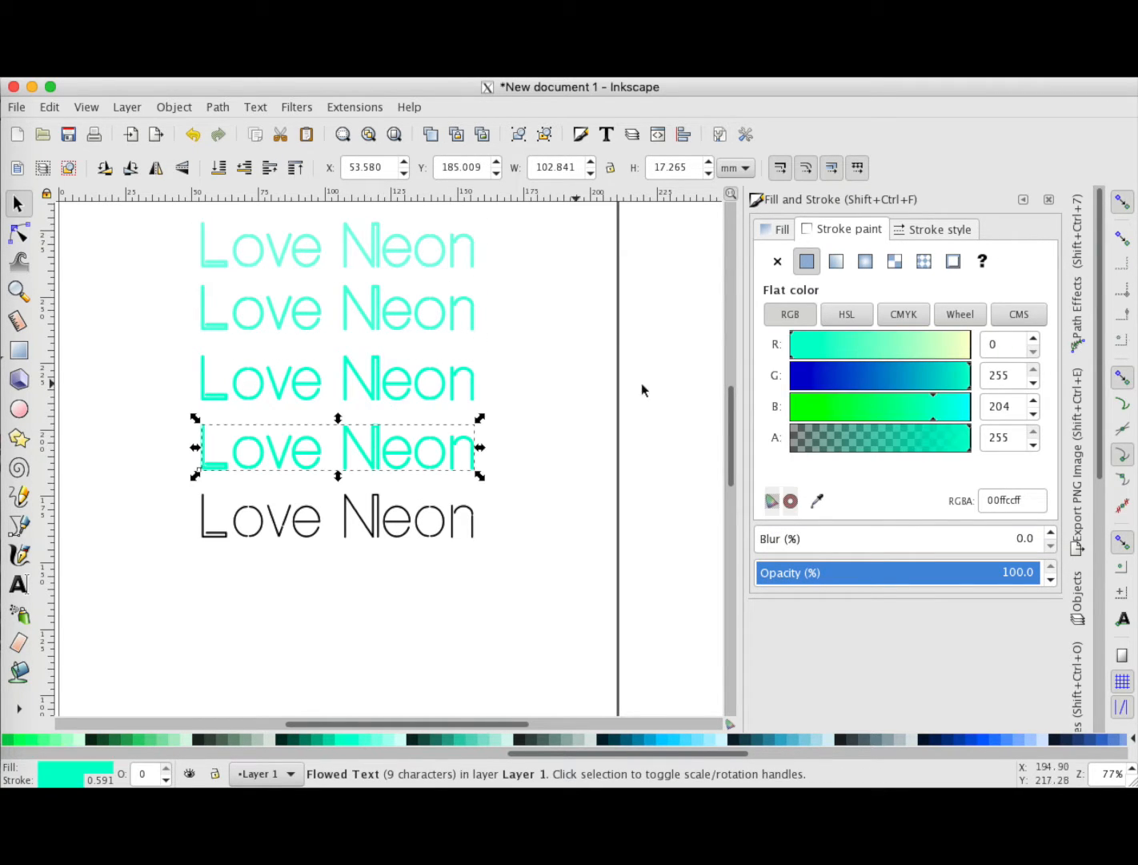
click(926, 231)
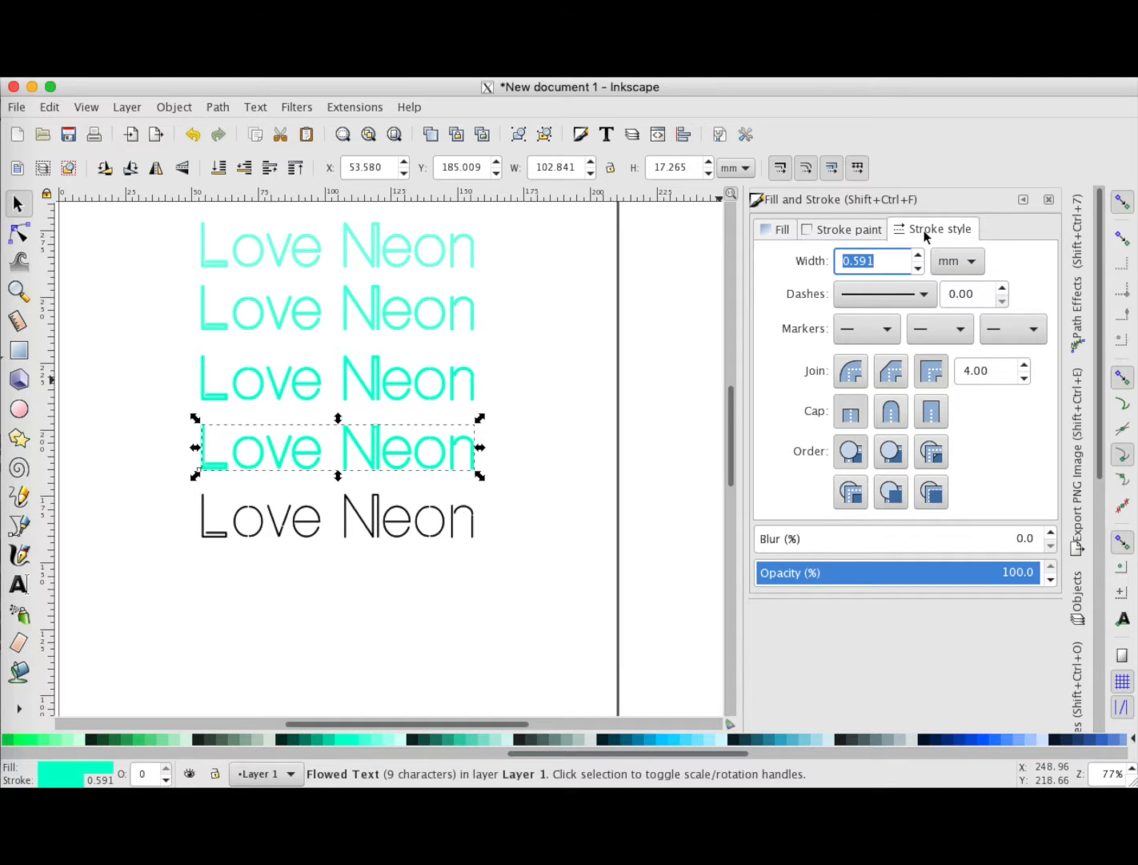
click(850, 231)
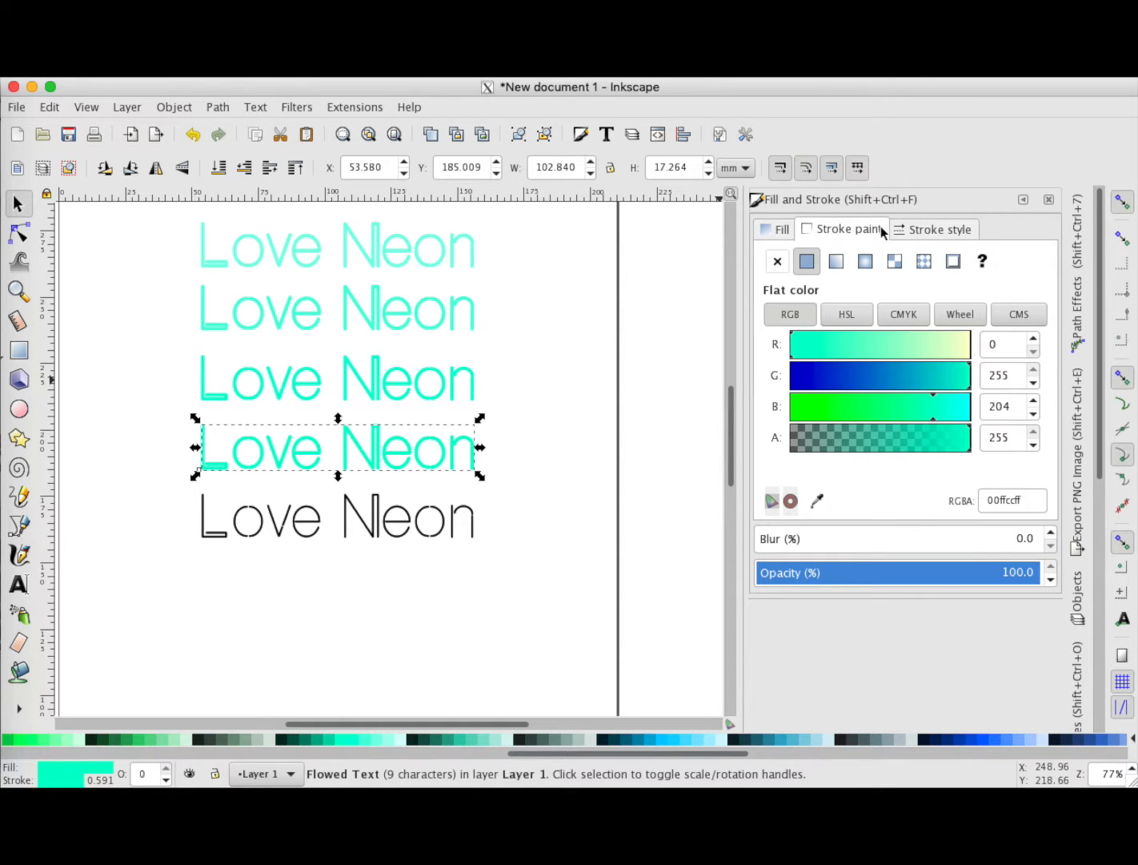
click(943, 233)
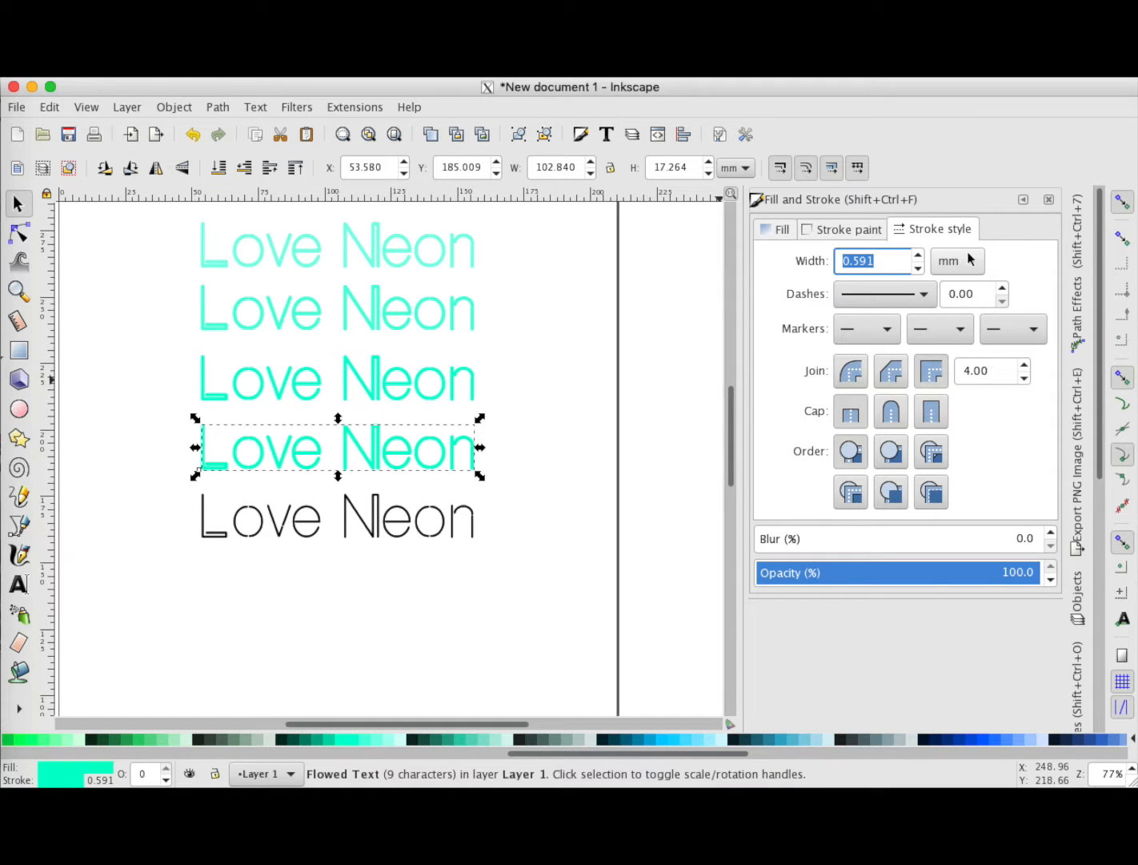
click(953, 261)
click(953, 311)
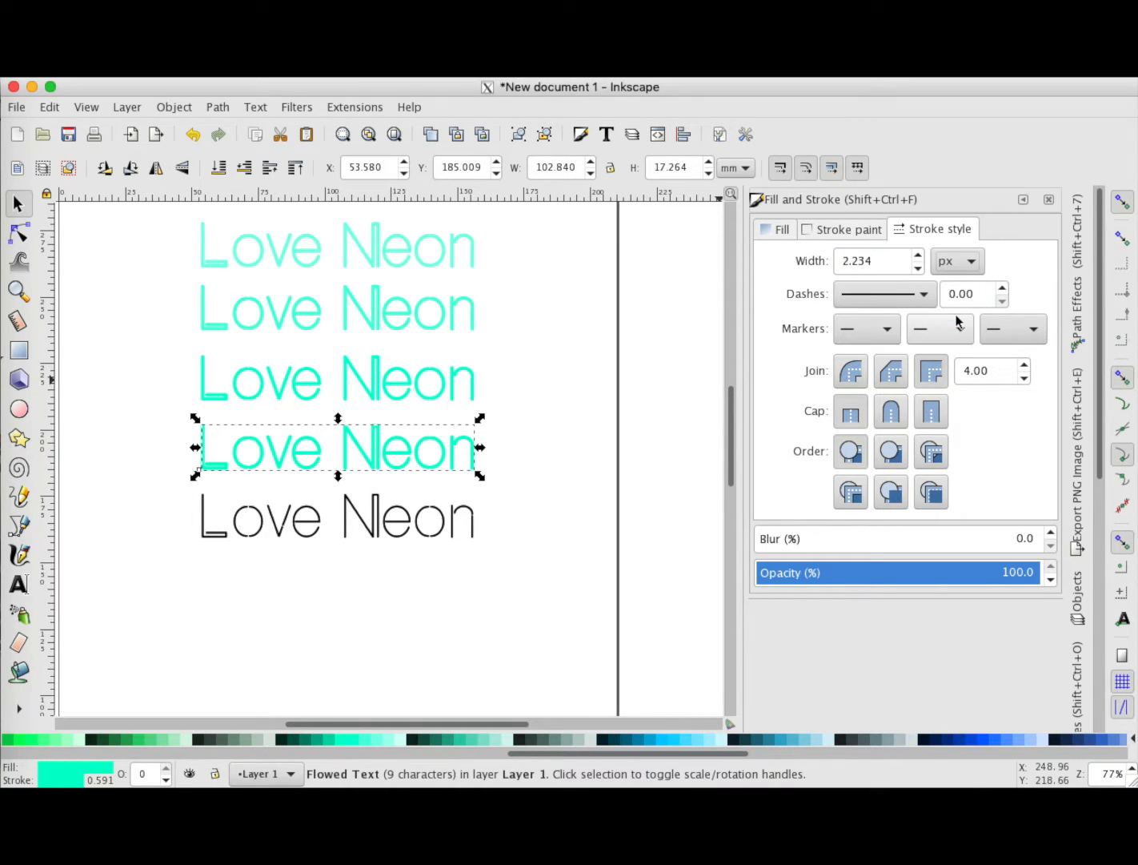
double_click(883, 261)
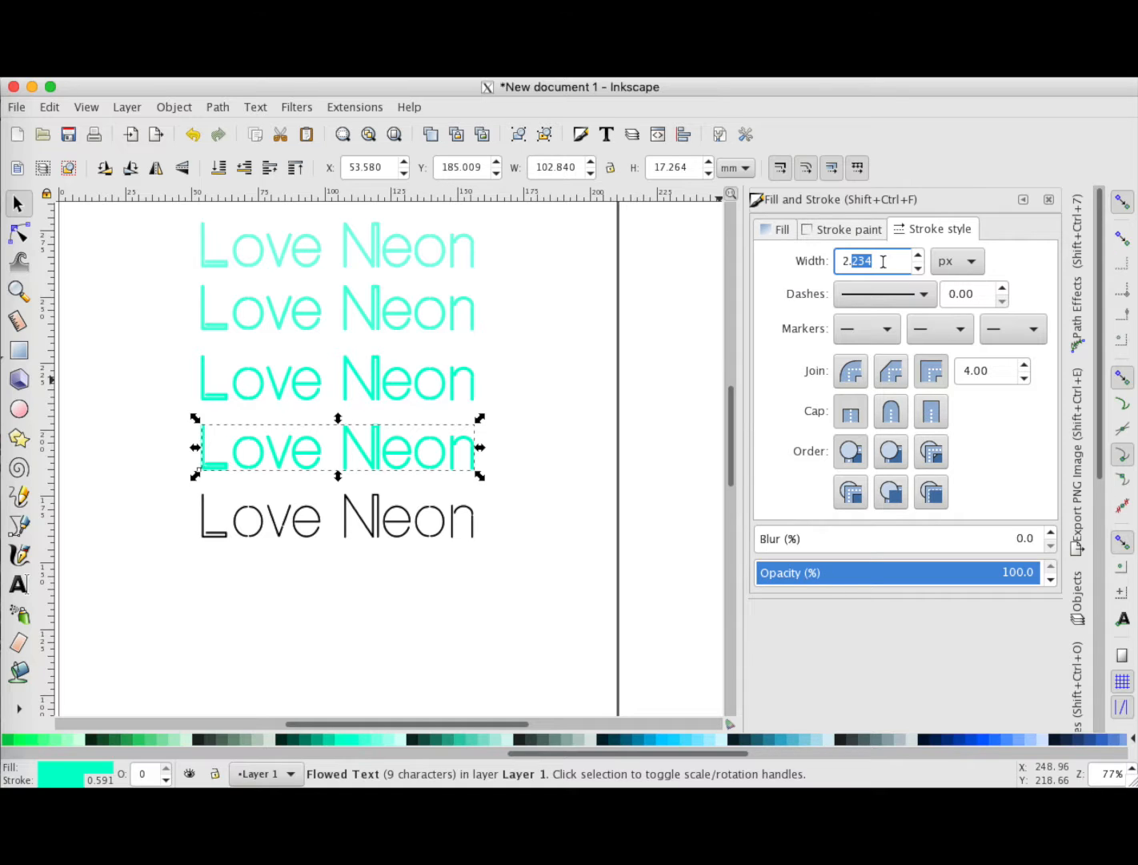
key(BackSpace)
key(BackSpace)
key(Return)
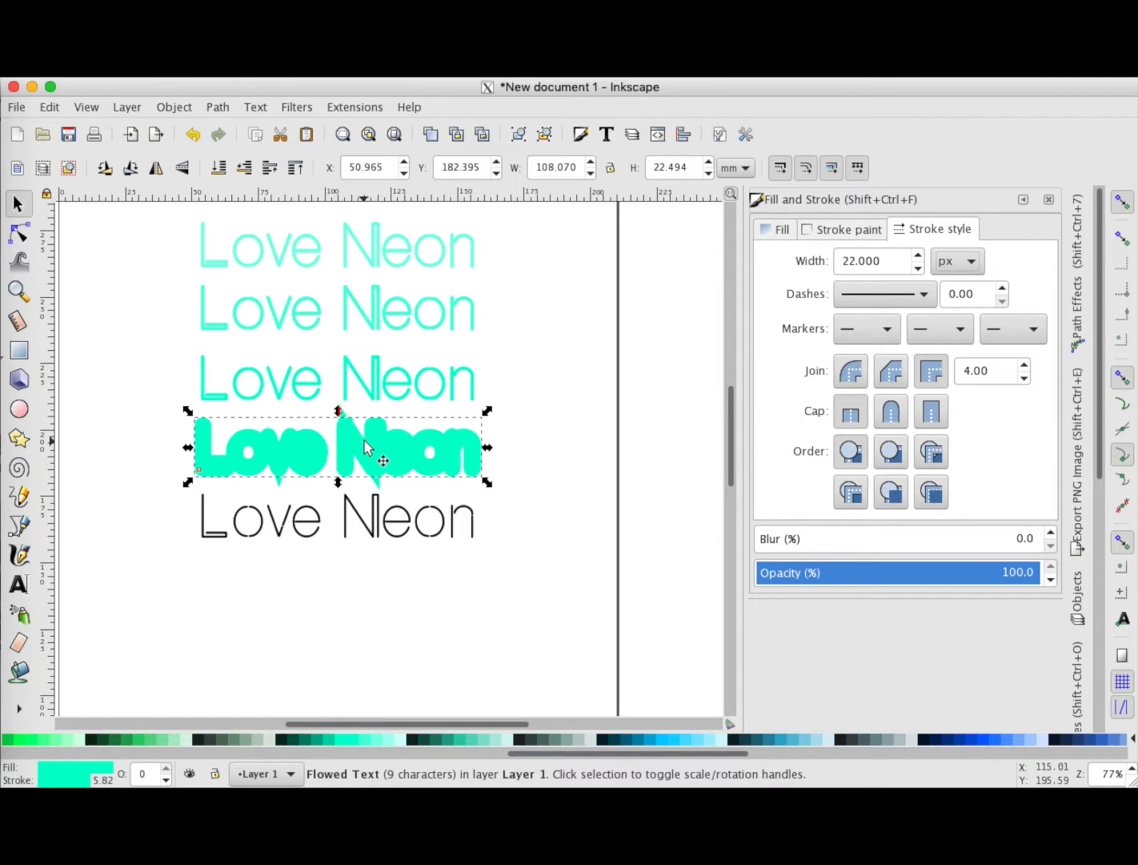
- Set the stroke width of the middle text to 16 px
click(412, 385)
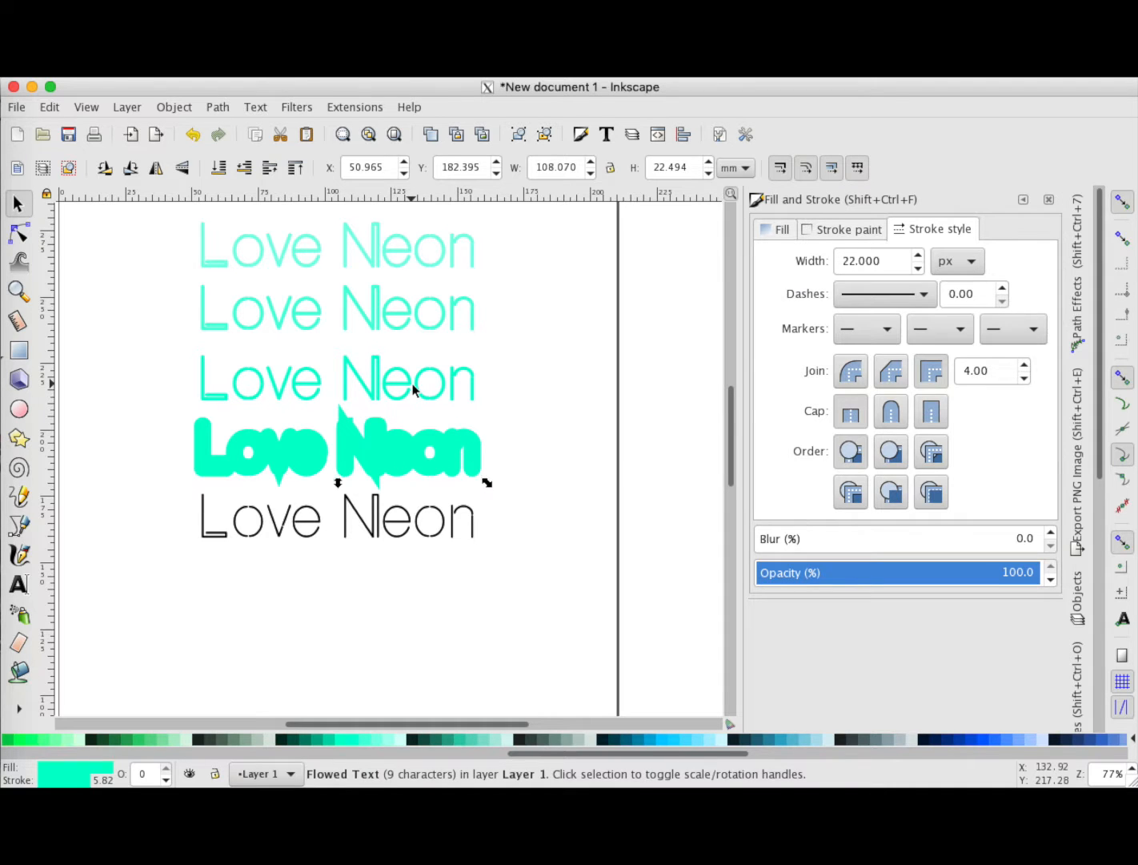
click(457, 388)
click(957, 261)
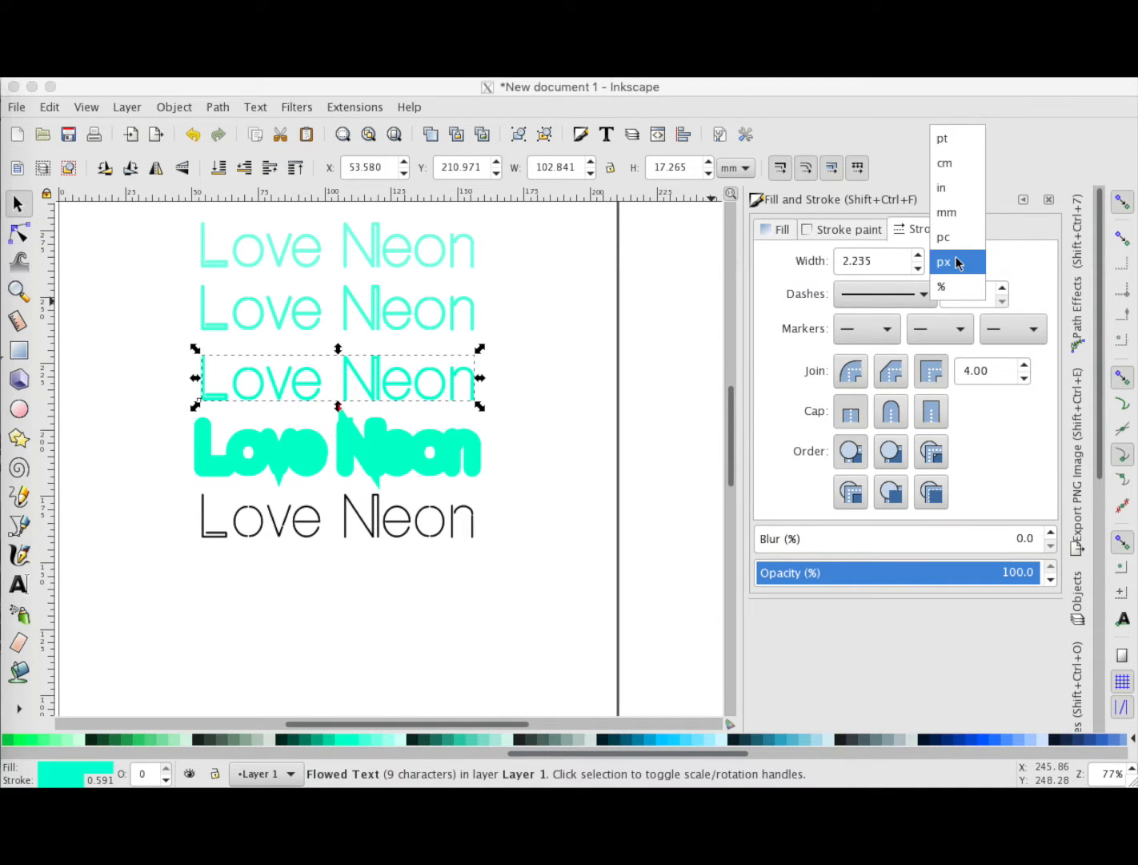
click(957, 261)
double_click(879, 260)
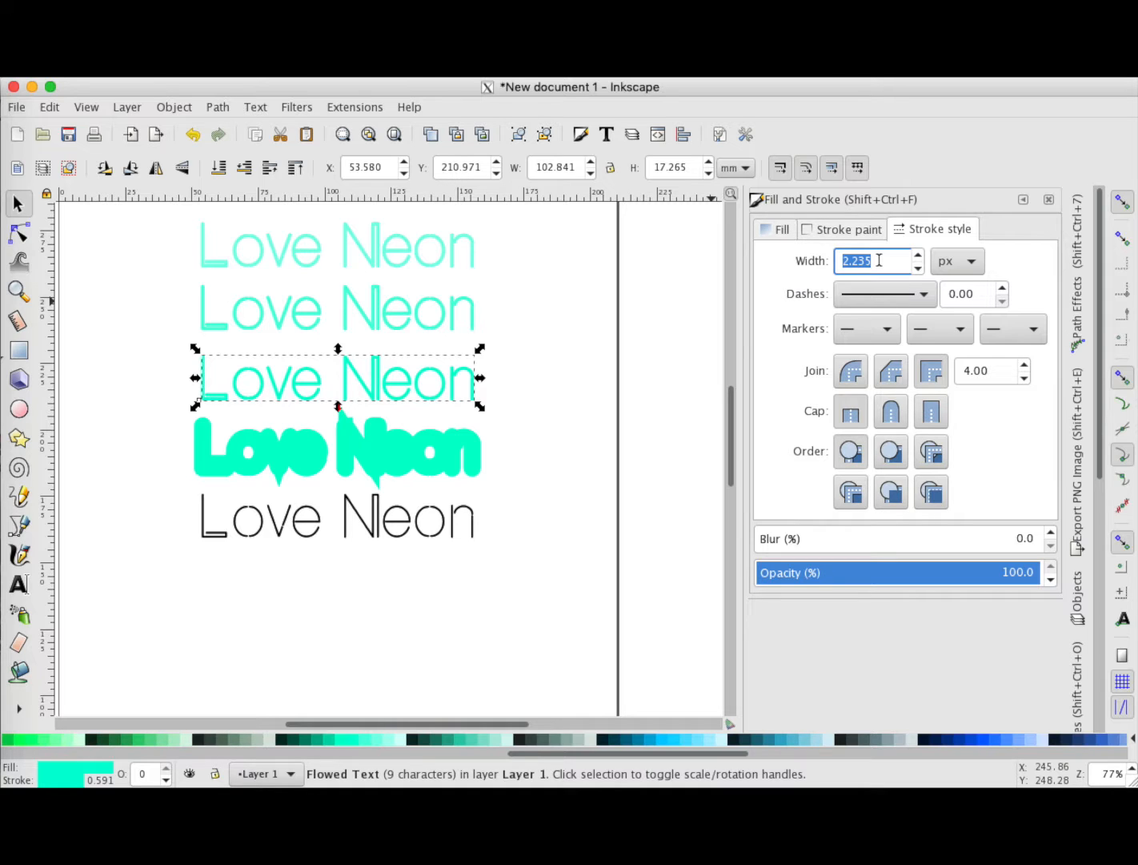
text(17)
key(Return)
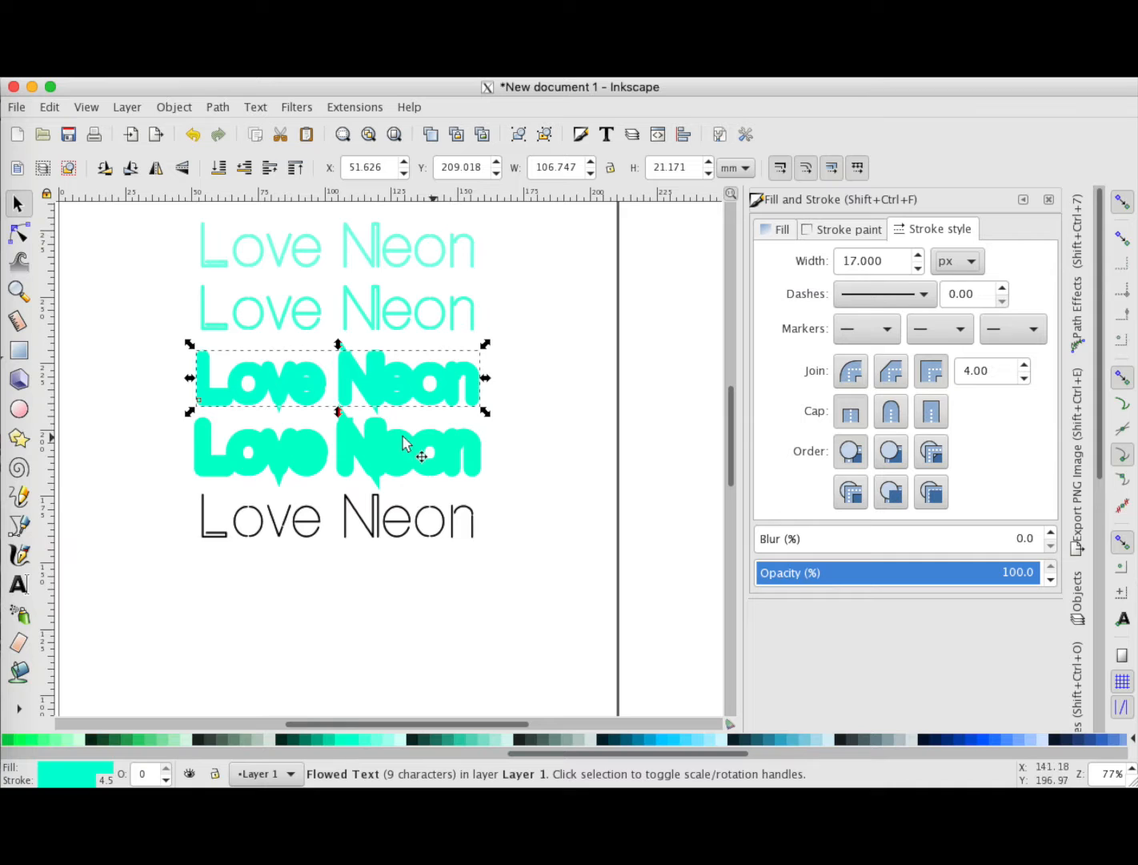
click(857, 262)
text(6)
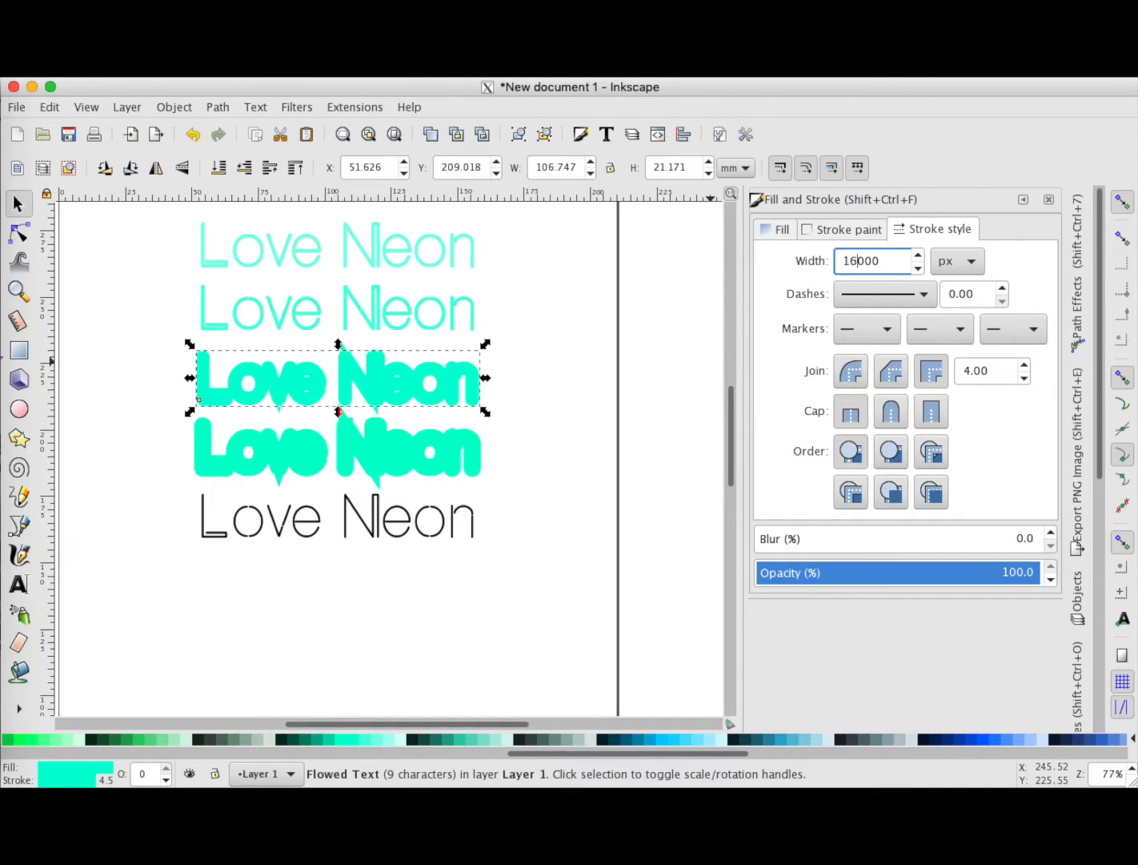
key(Return)
- Set the stroke width of the second text from the top to 10 px
click(426, 329)
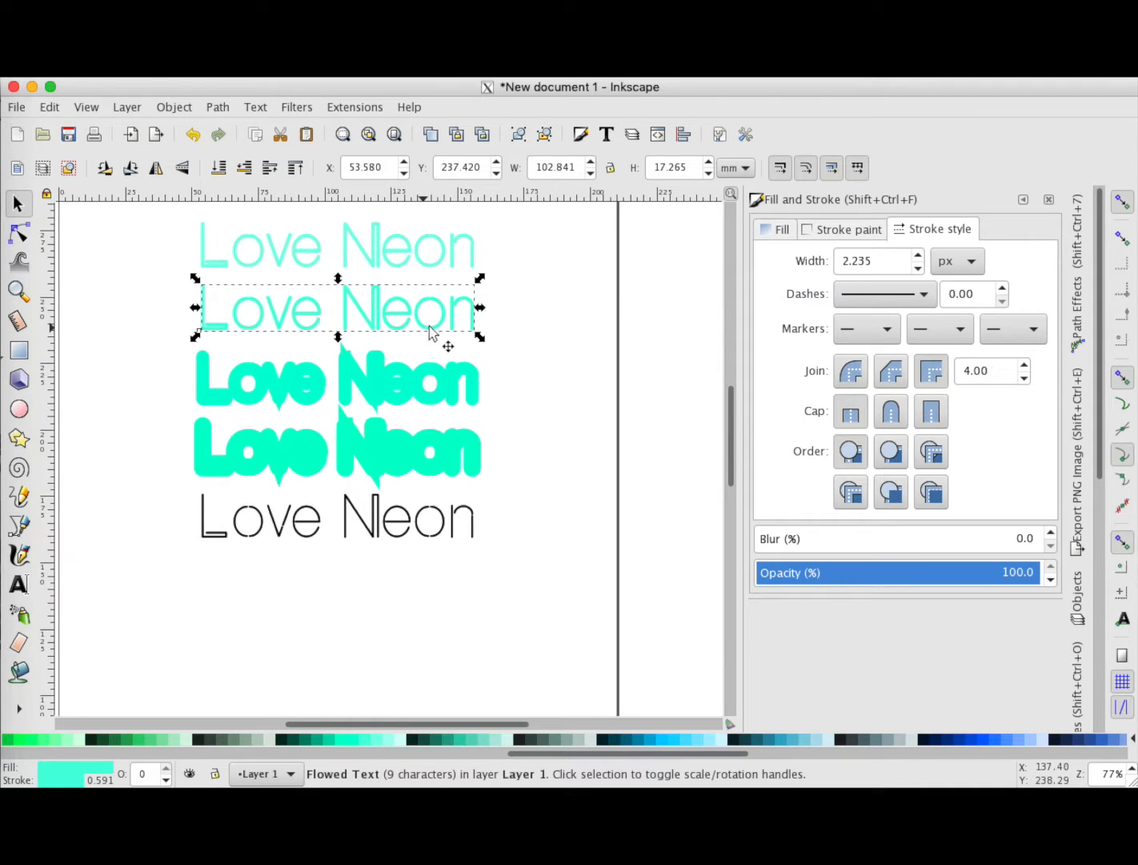
triple_click(874, 263)
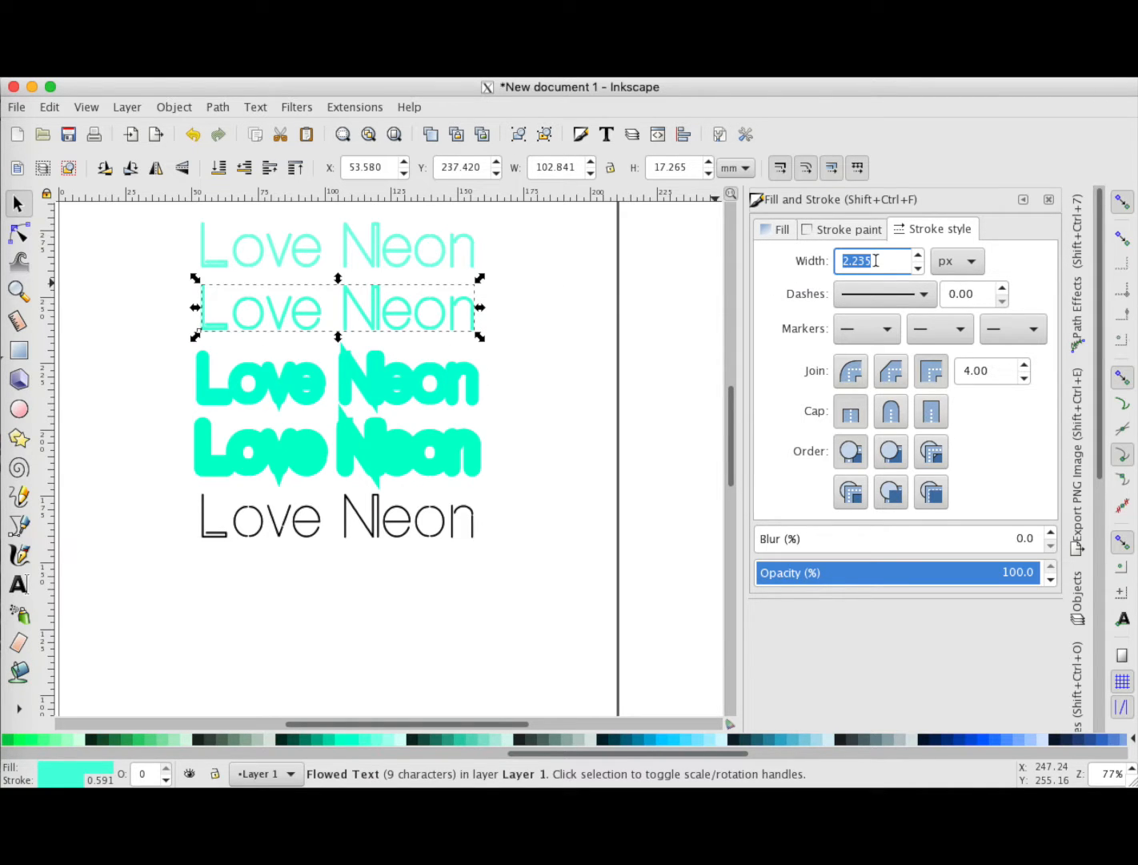
text(10)
key(Return)
- Set the stroke width of the topmost text to 4 px
click(362, 265)
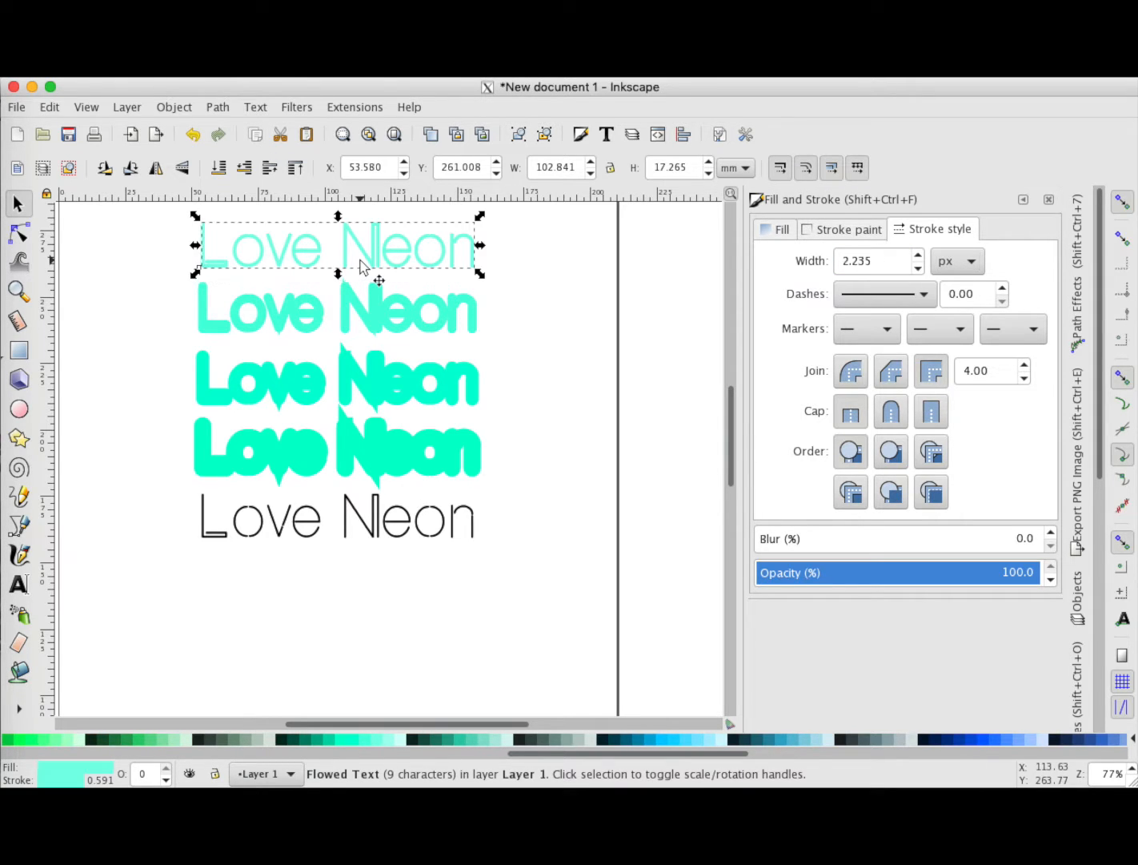
click(880, 257)
double_click(880, 258)
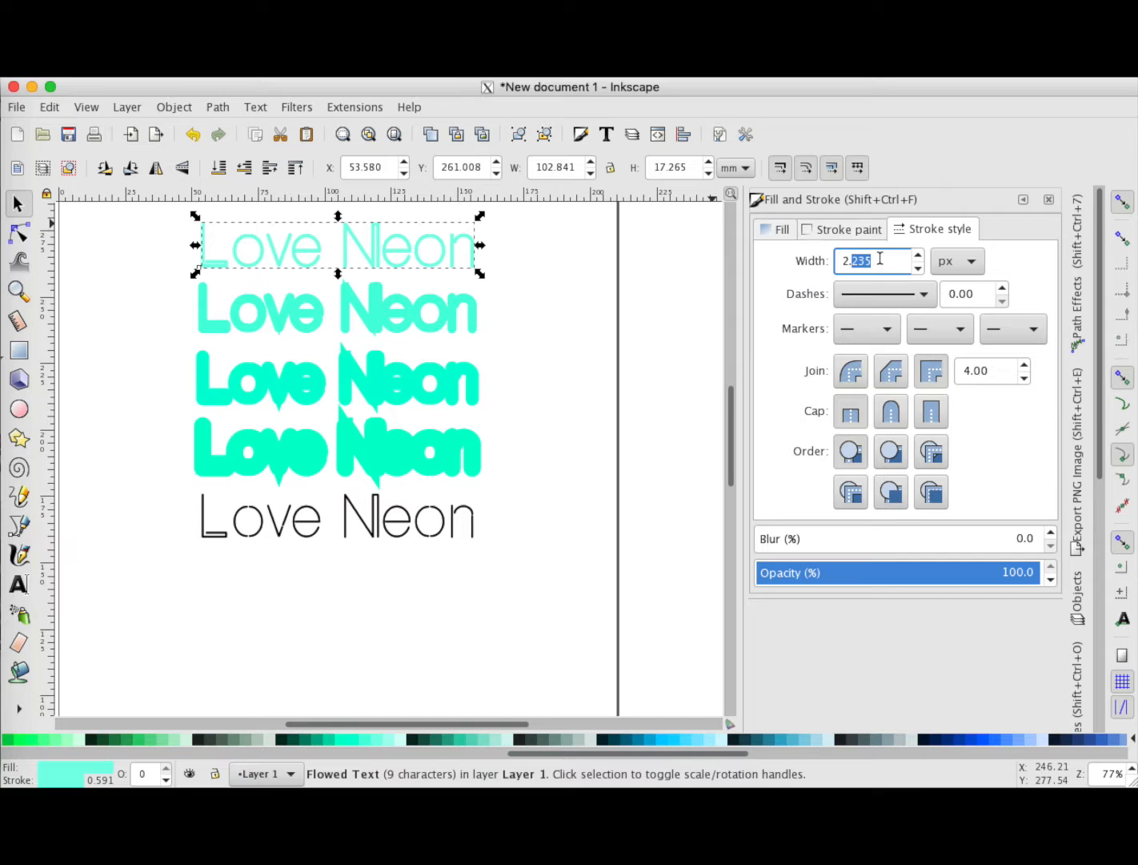
key(BackSpace)
key(BackSpace)
text(4)
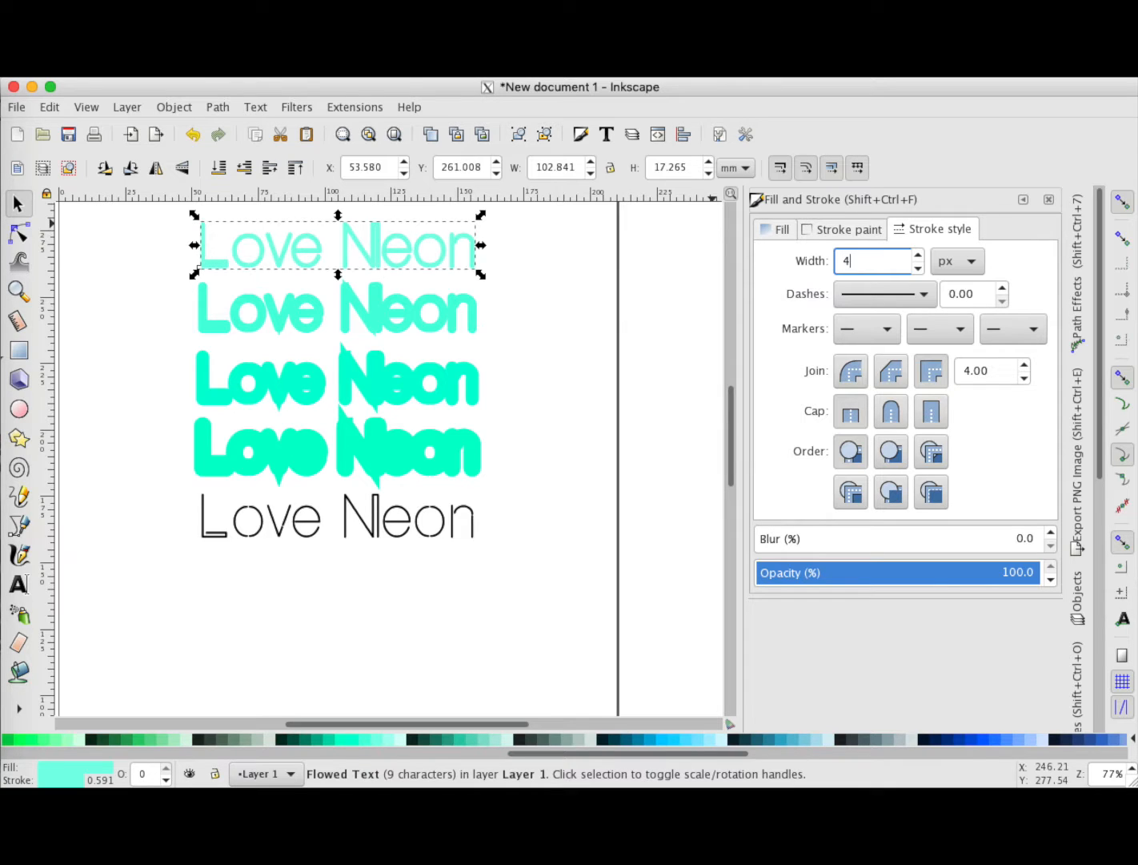
key(Return)
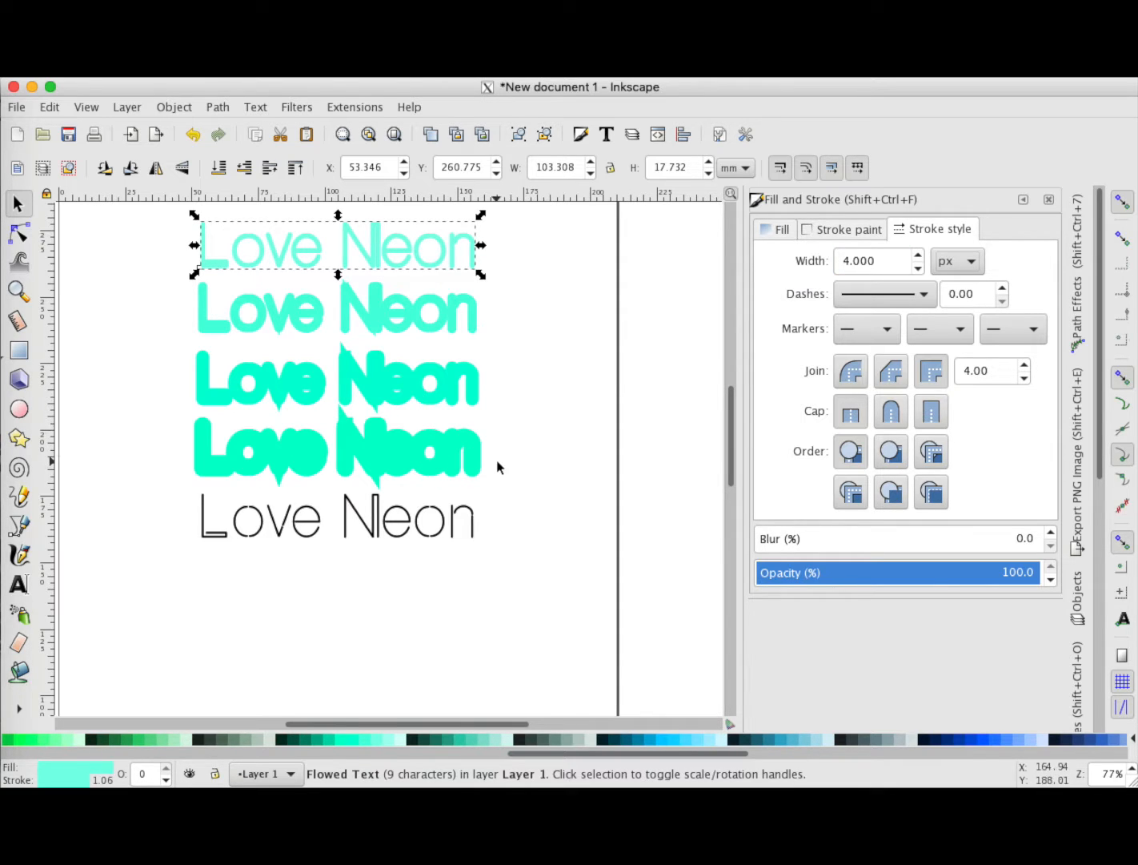
- Blur the second-lowest text by 5.2% and the middle text by 3.2%
click(408, 477)
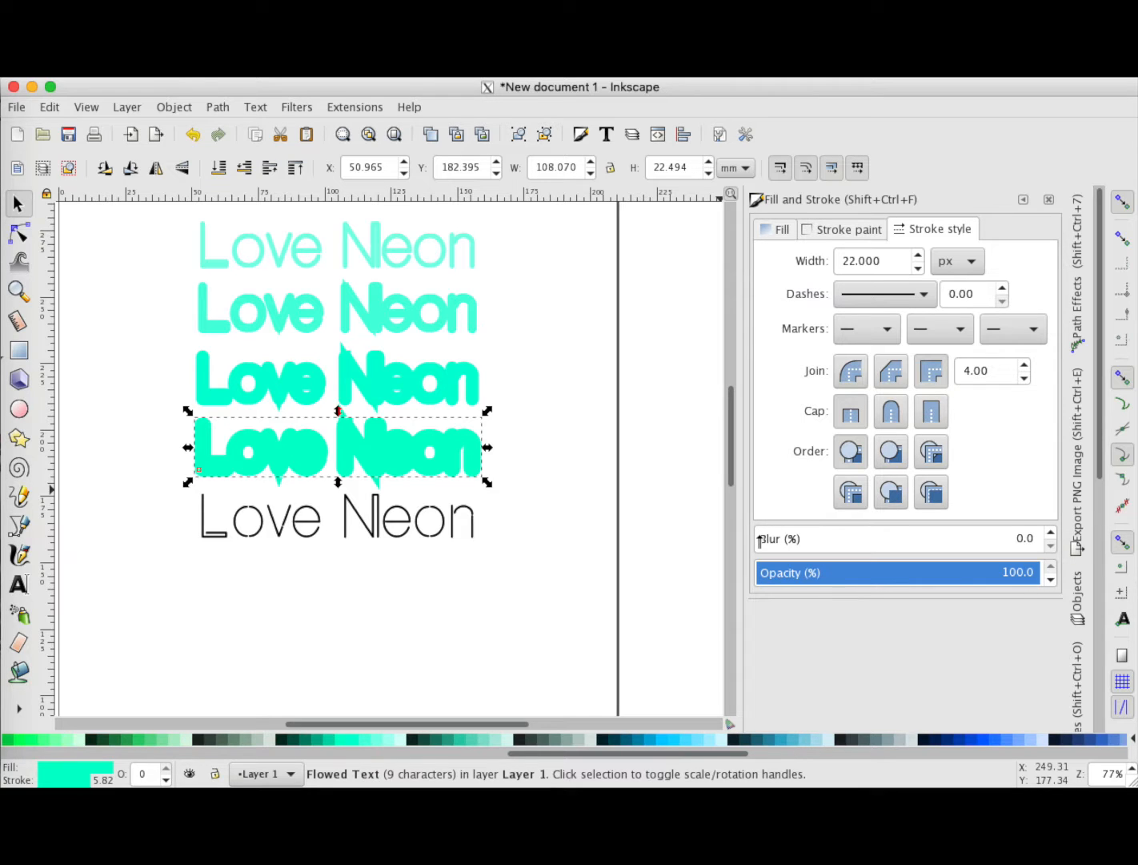
drag(759, 539, 767, 536)
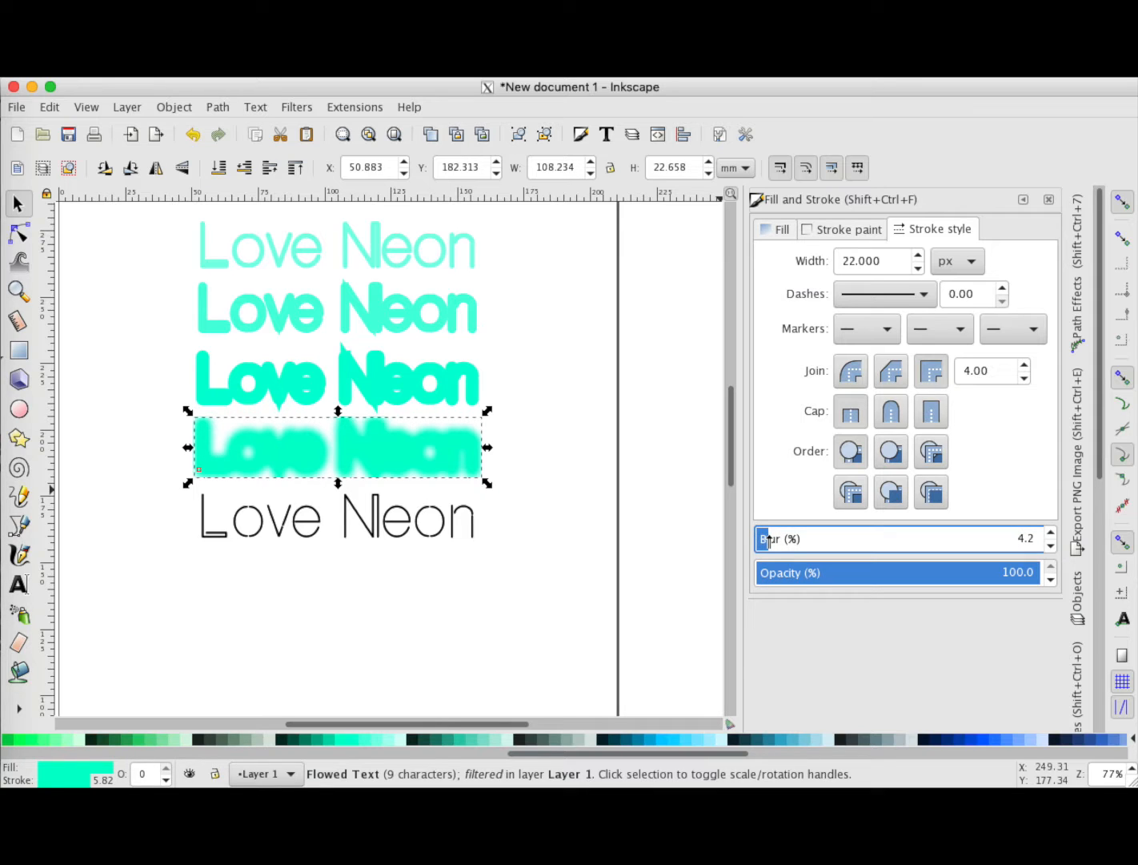
key(Up)
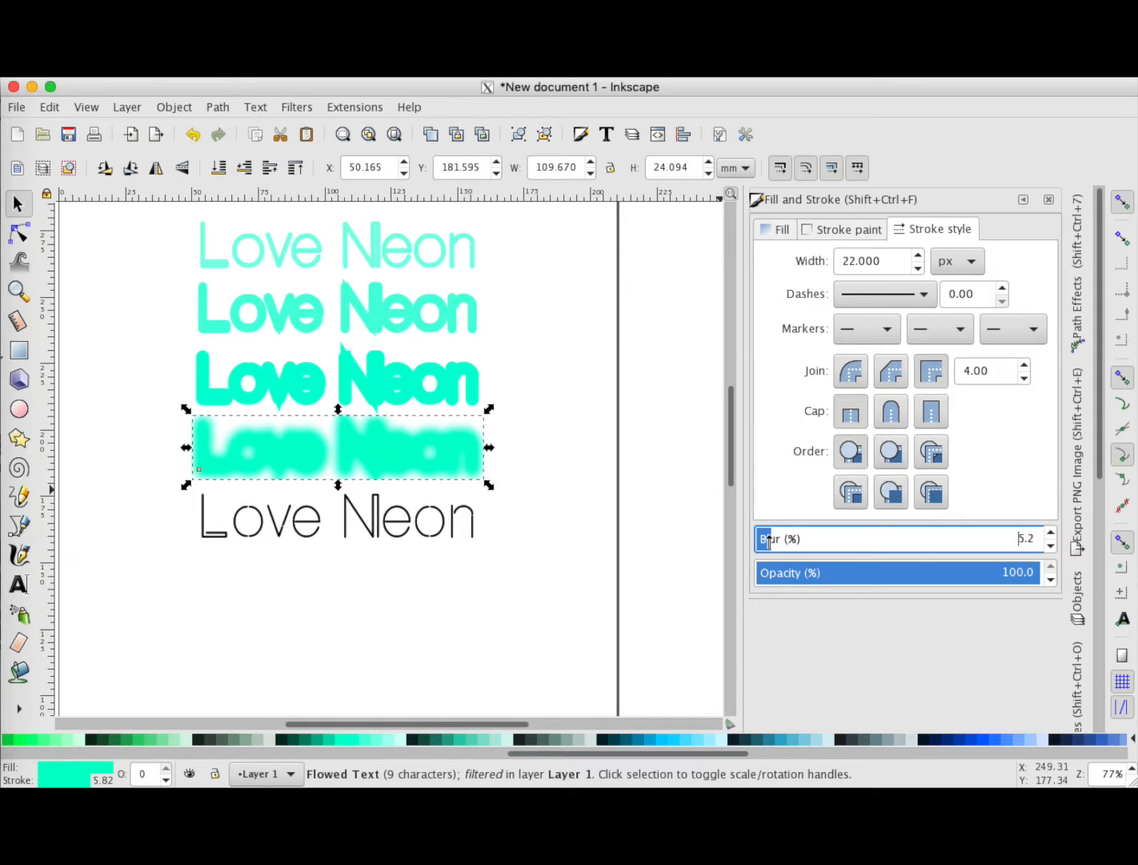
key(Down)
key(Up)
click(413, 392)
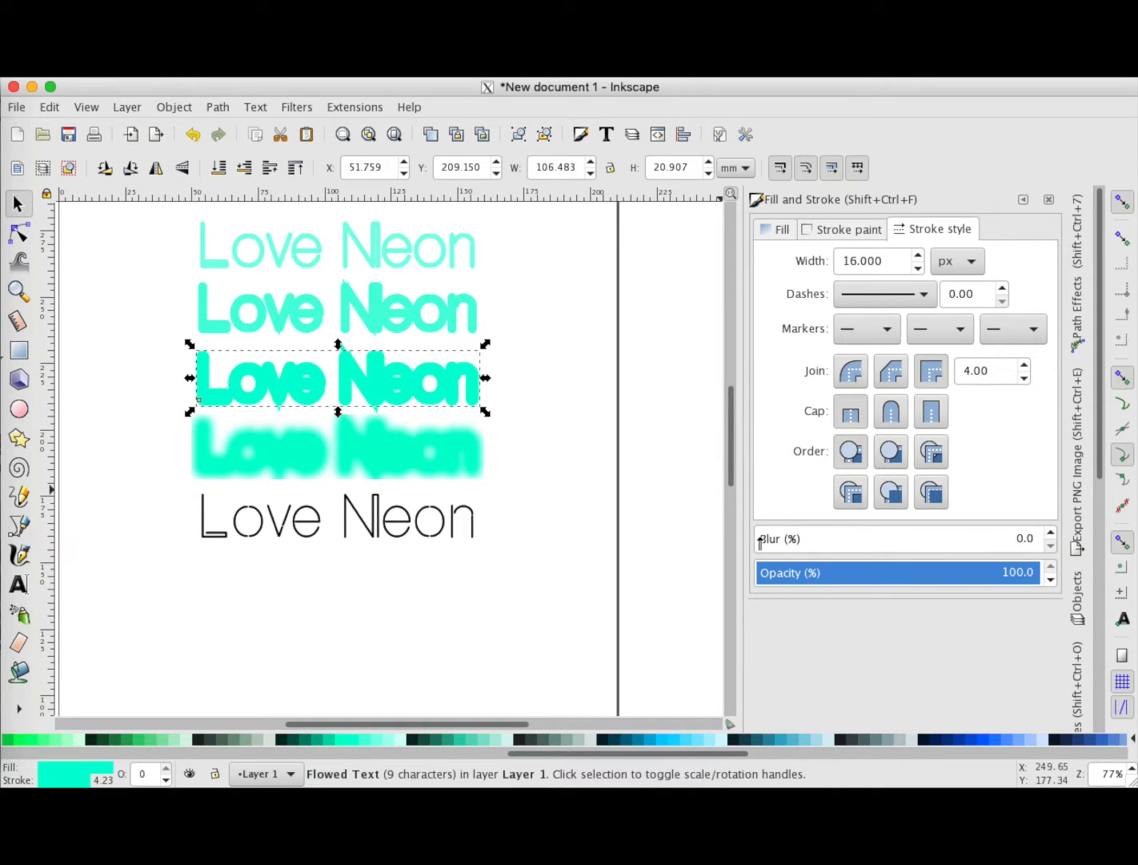
drag(760, 542, 766, 541)
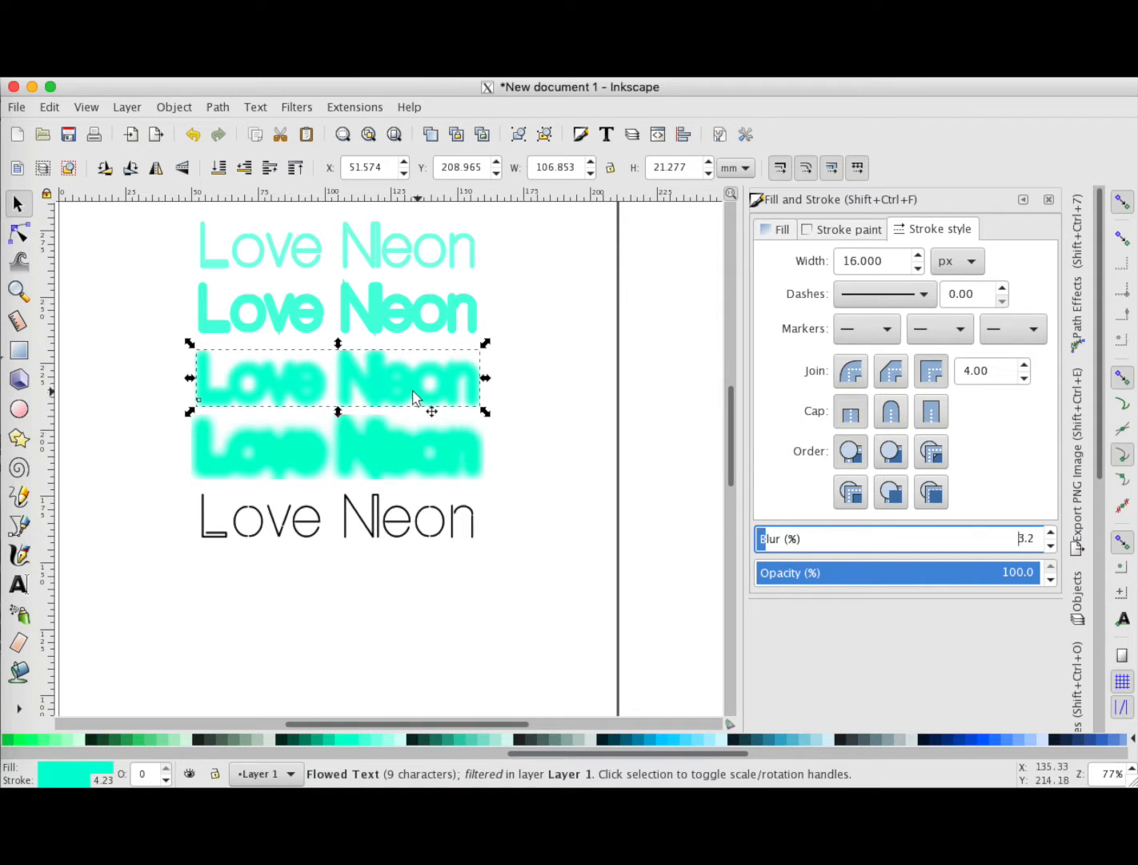
- Set the blur of the second text from the top to 2.3%
click(382, 314)
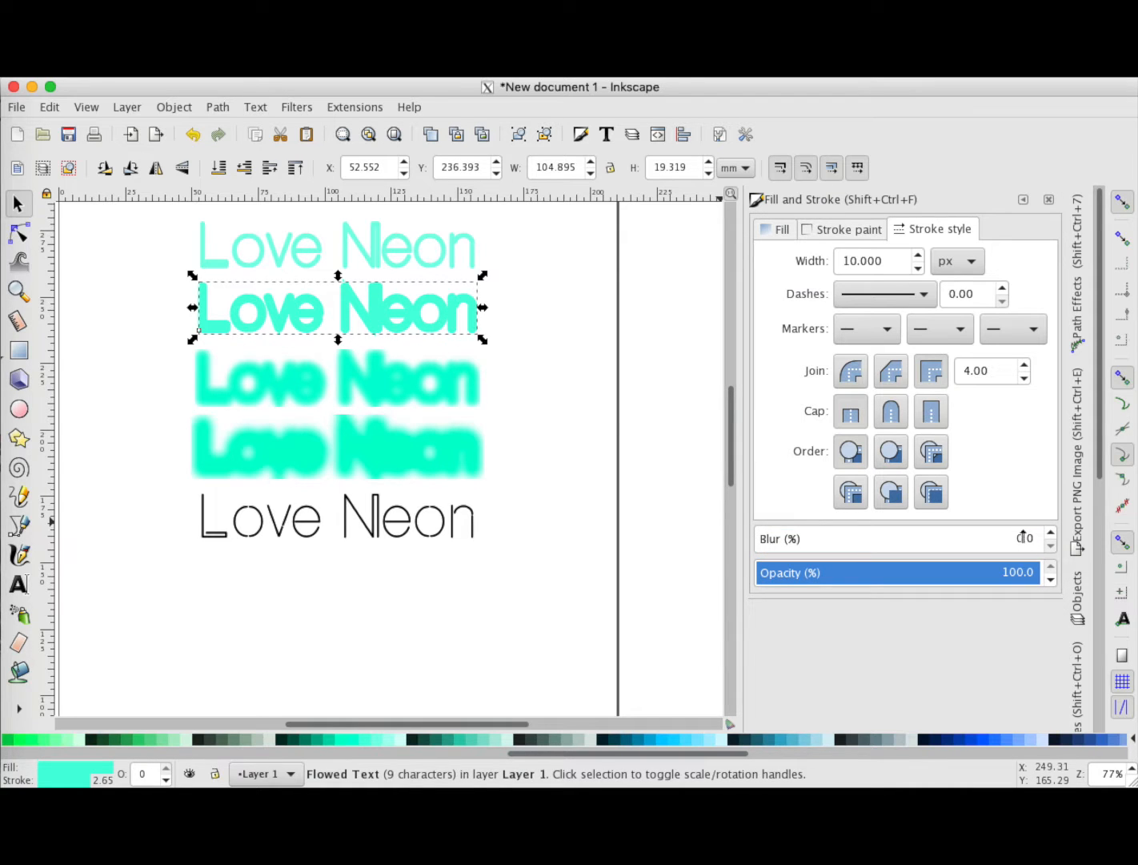
drag(1012, 541, 755, 536)
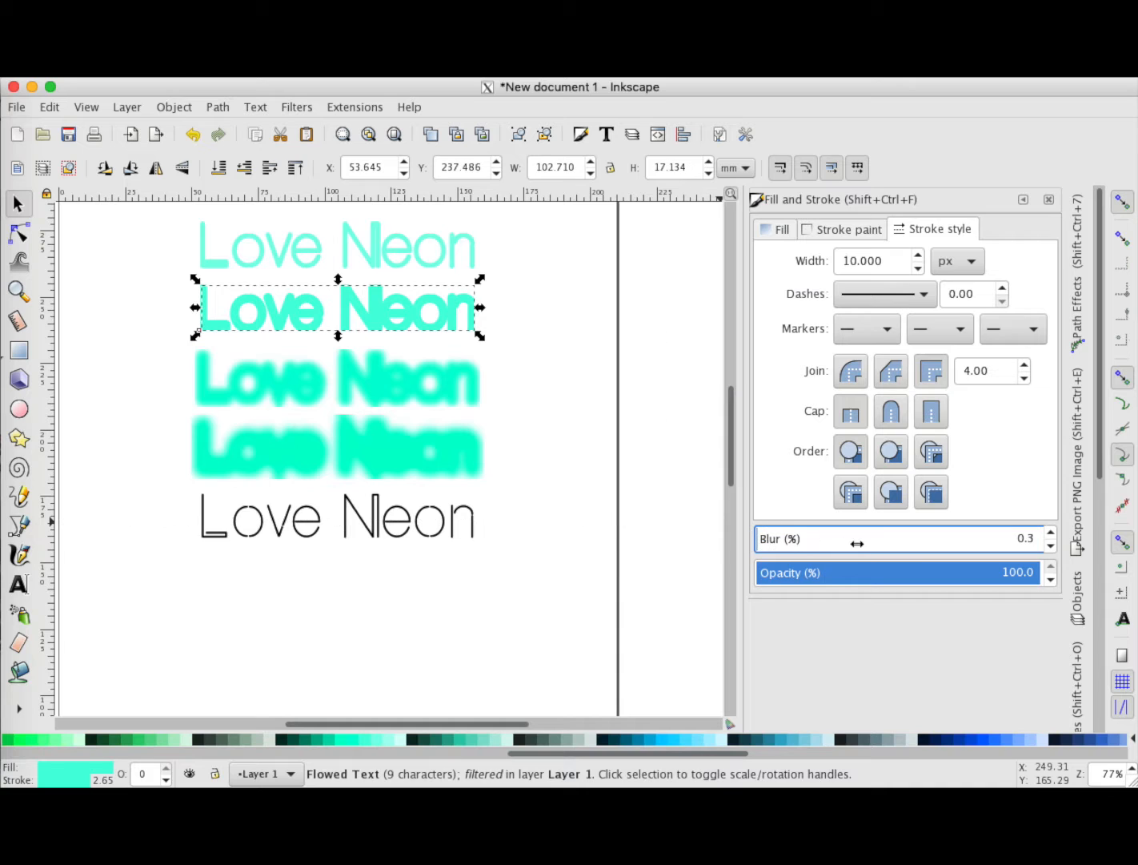
click(1026, 541)
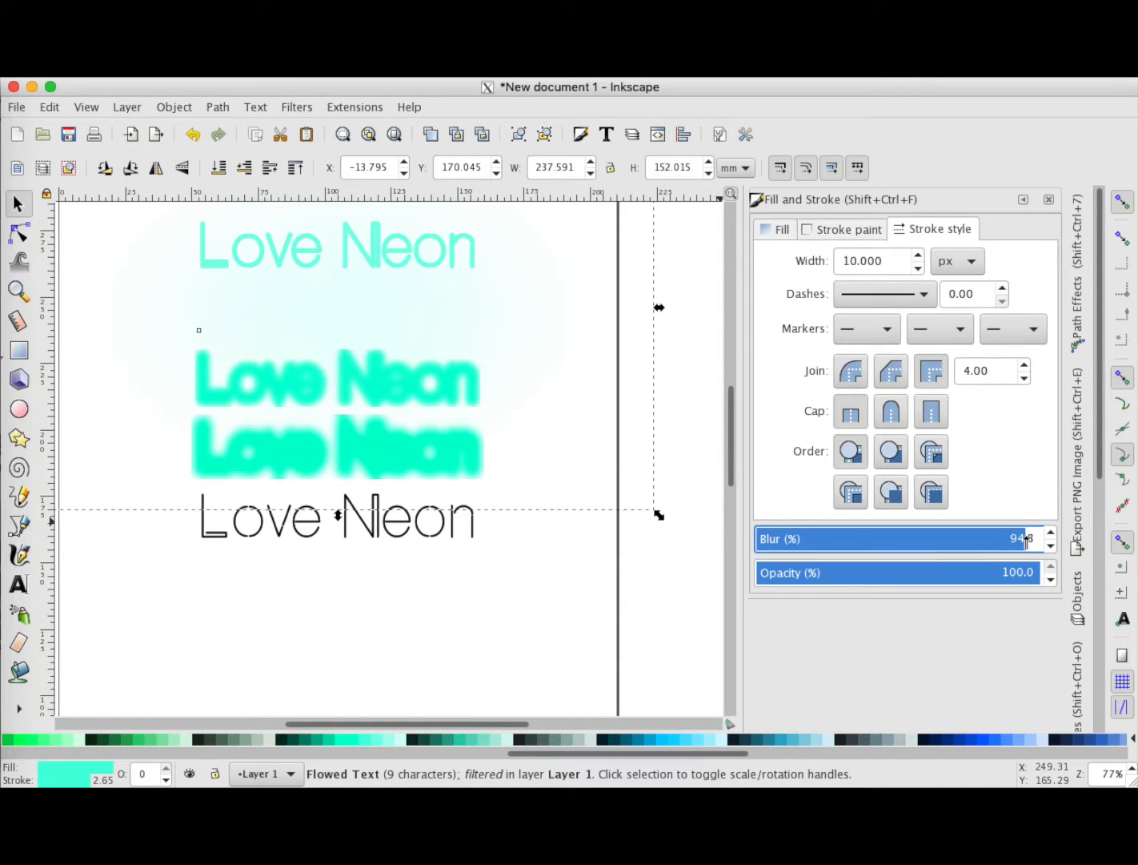
click(817, 538)
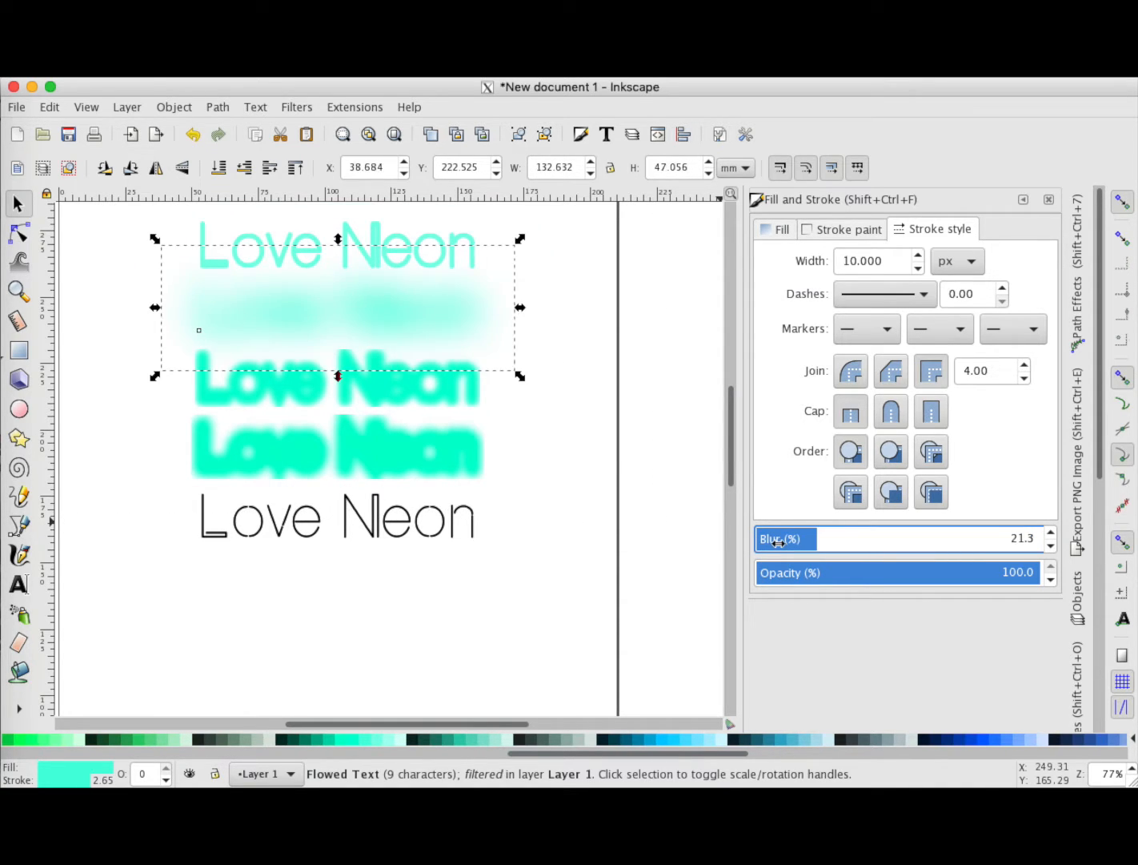
drag(778, 542, 756, 538)
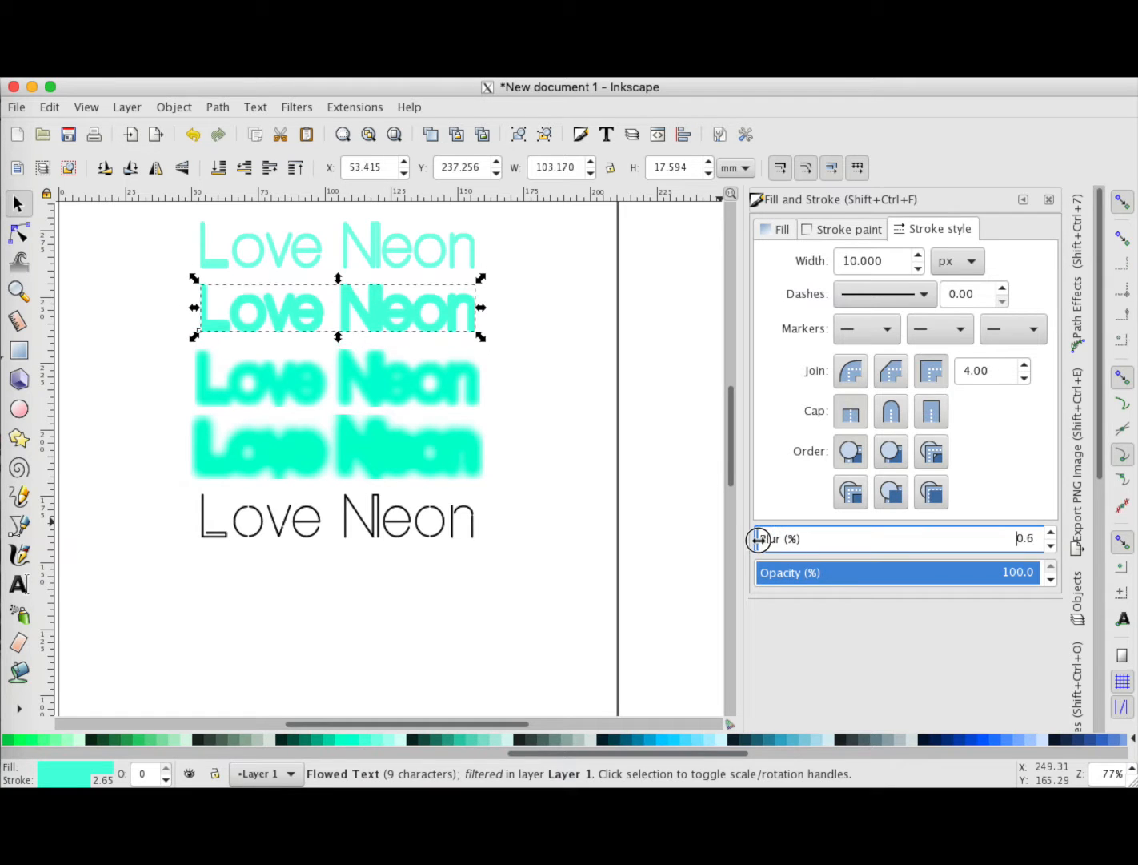
click(1039, 546)
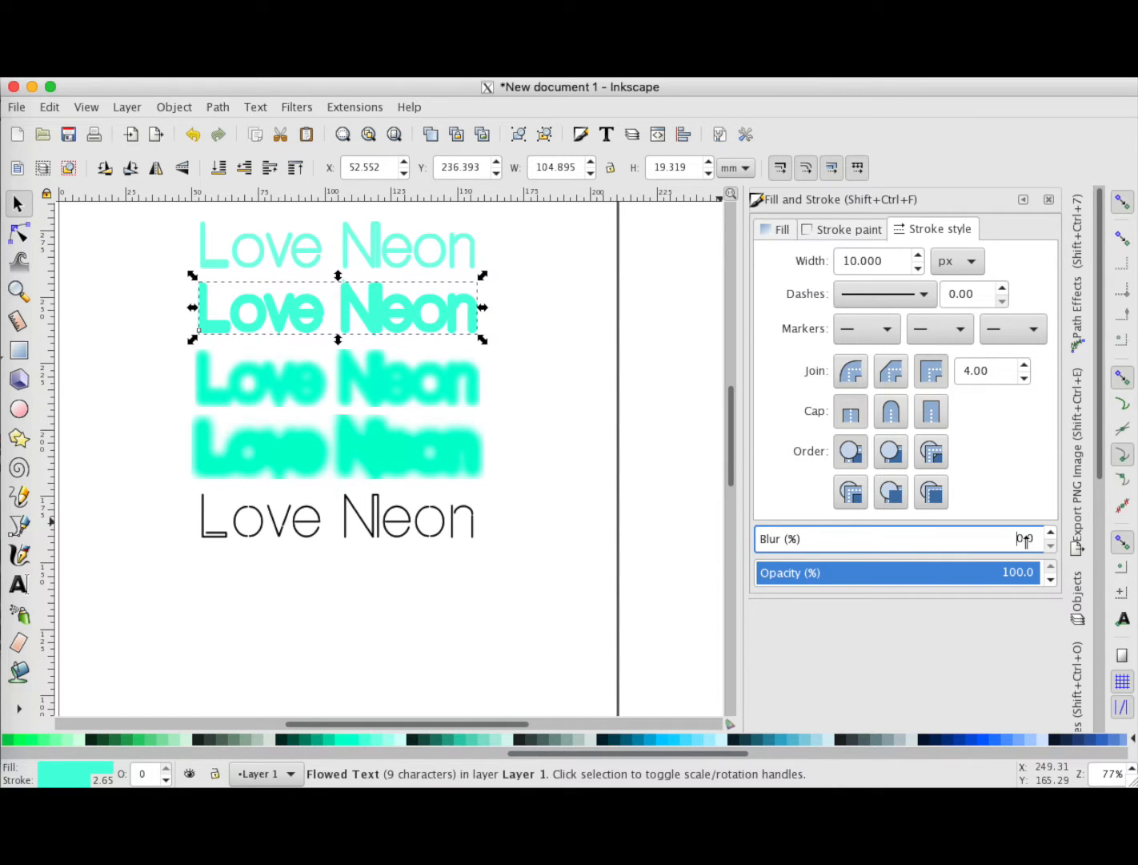
click(1025, 540)
drag(1025, 540, 725, 546)
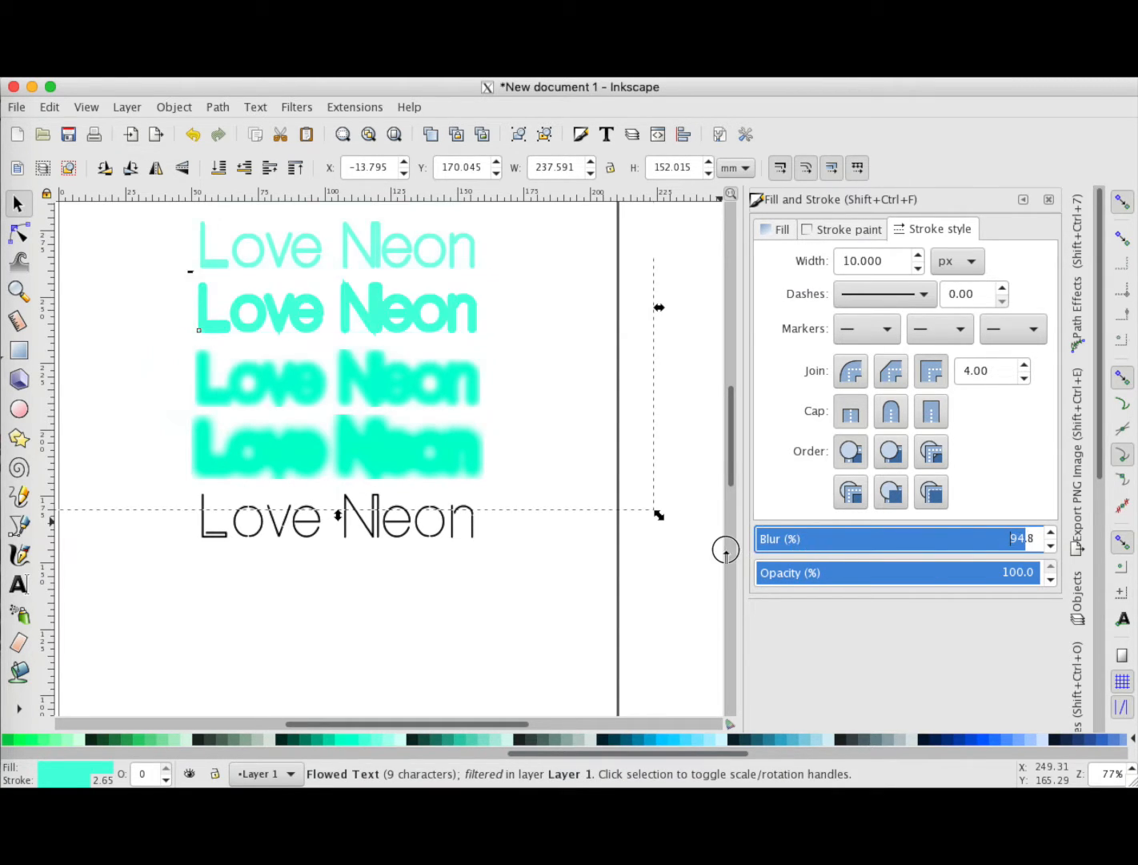
click(763, 544)
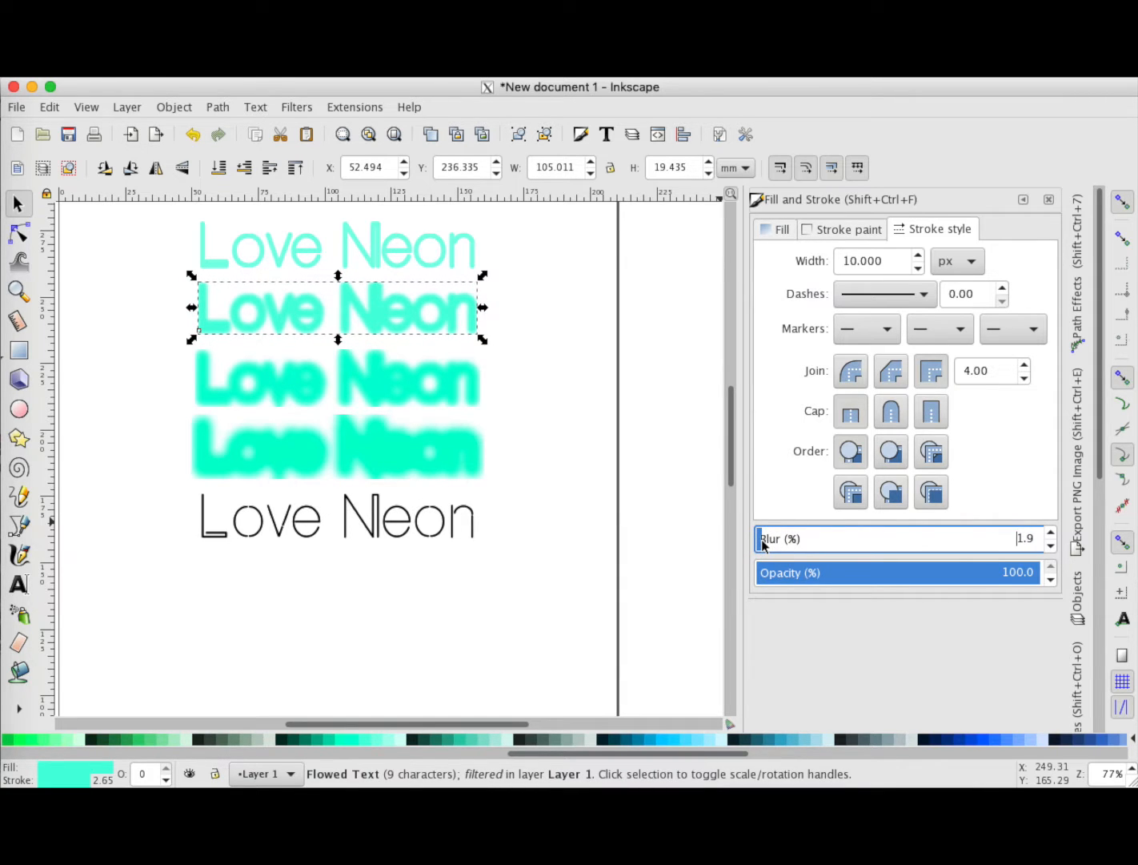
drag(763, 545, 765, 542)
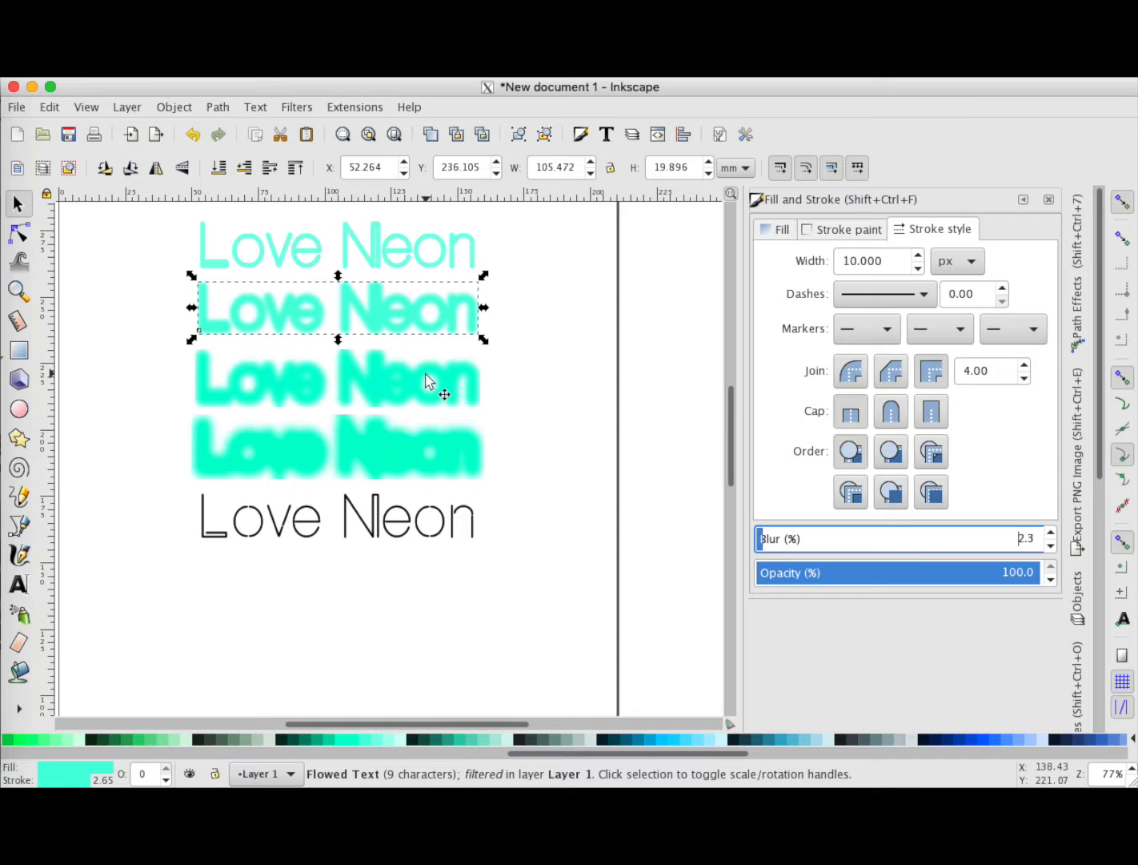
- Set the blur of the topmost text to 1.0% and deselect it
click(415, 257)
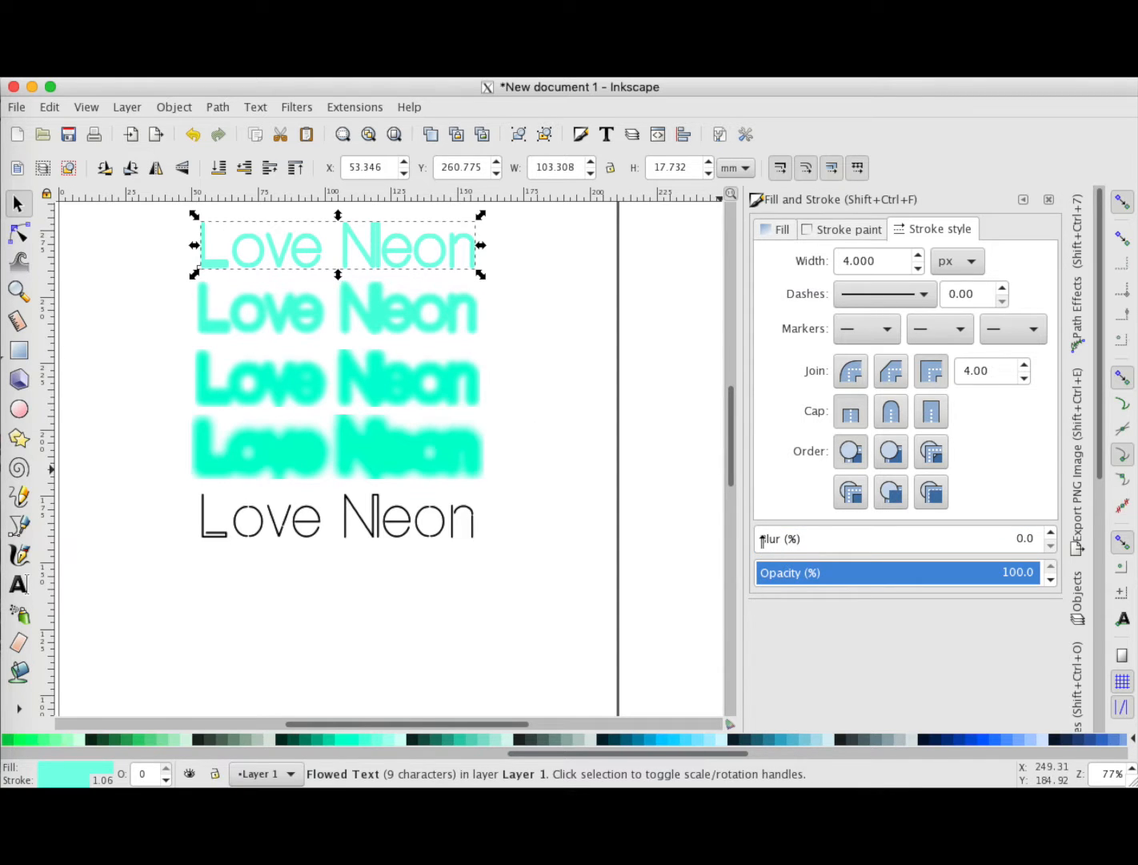
click(1052, 533)
click(1051, 534)
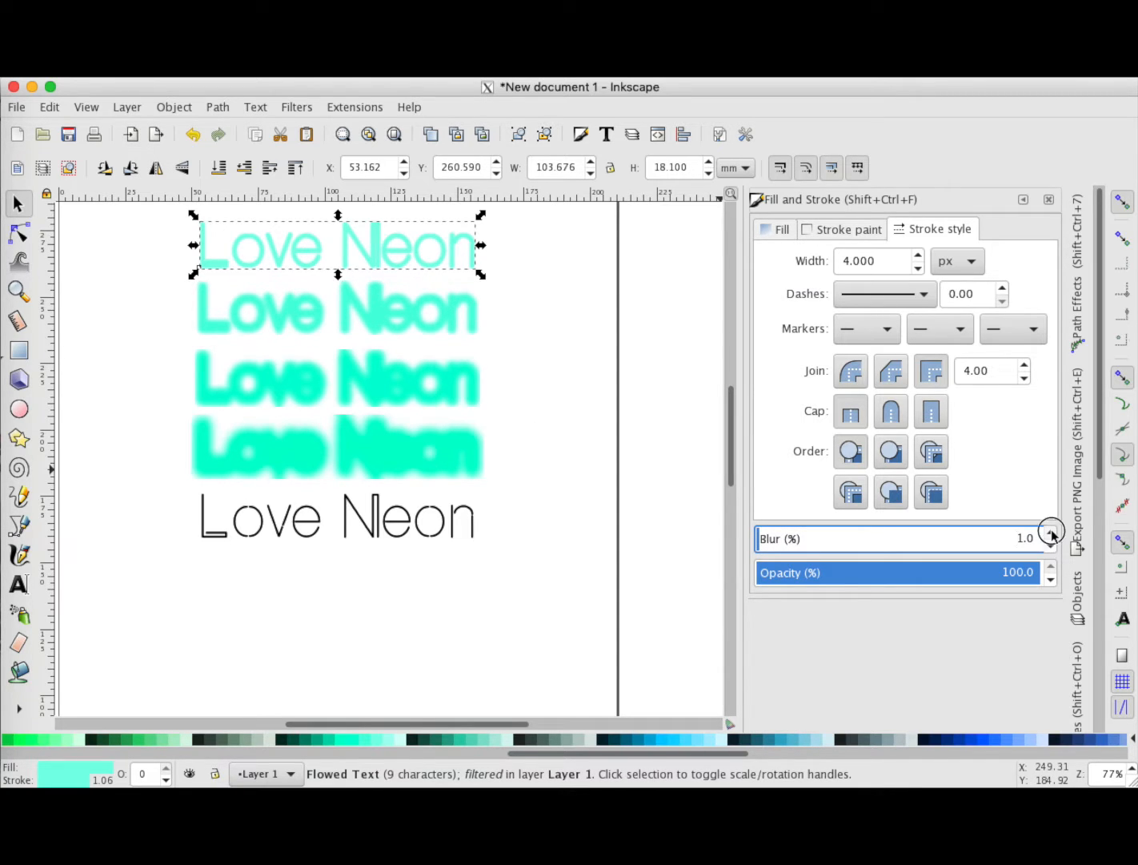
click(1051, 546)
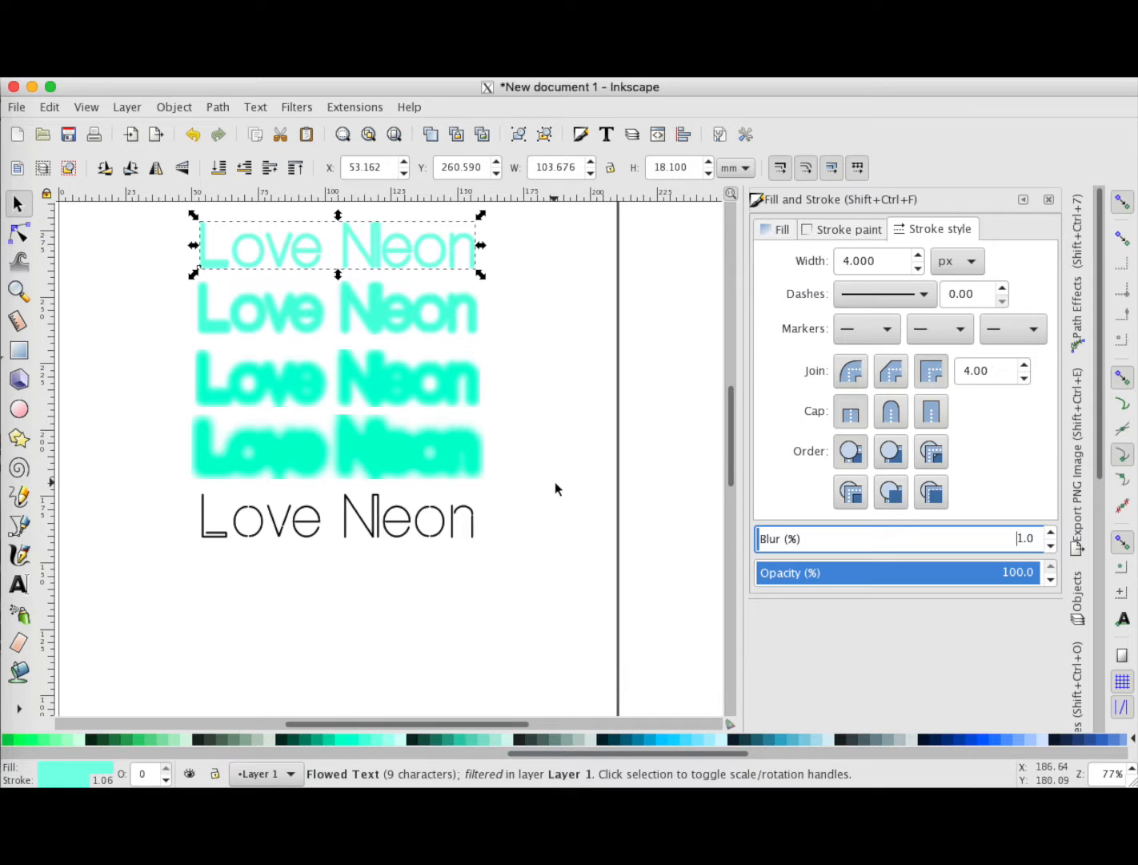
mouse_move(542, 476)
mouse_down()
mouse_move(509, 465)
mouse_move(537, 473)
mouse_up()
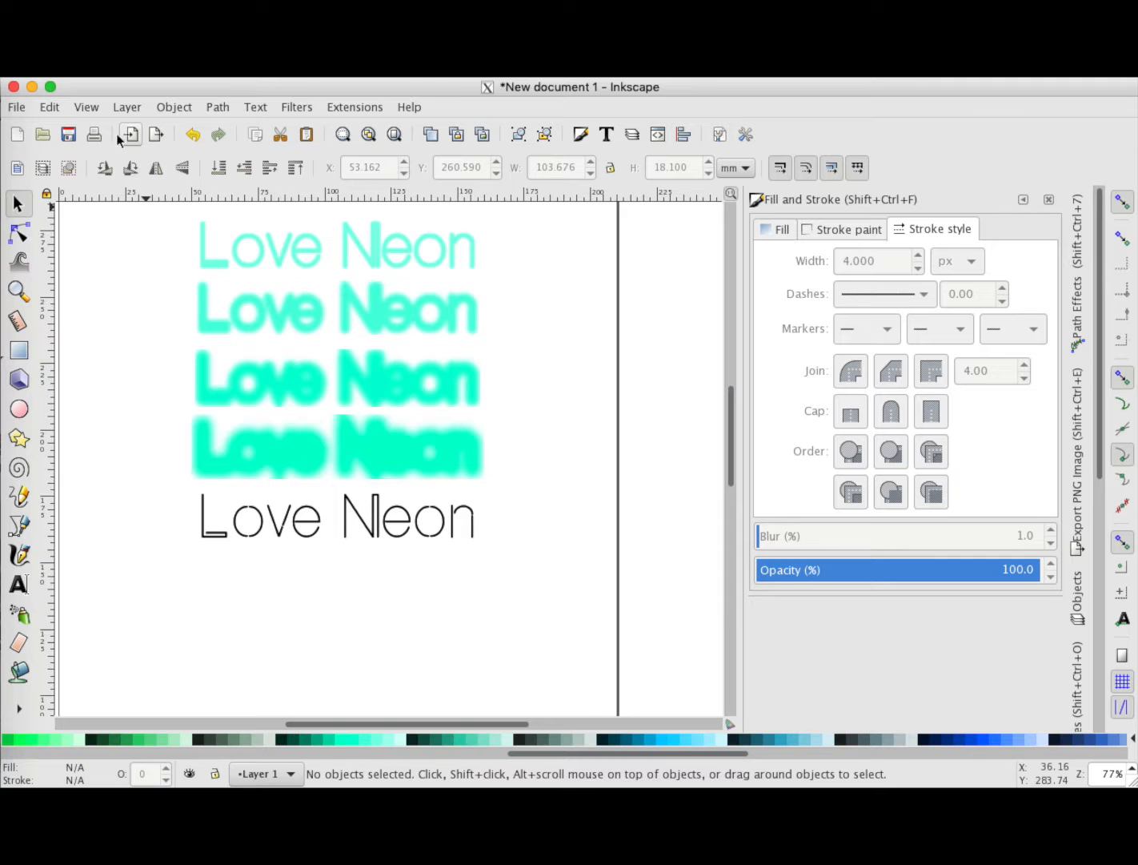
- Open the document properties beside the texts and try the checkerboard background, switching it off again
click(15, 109)
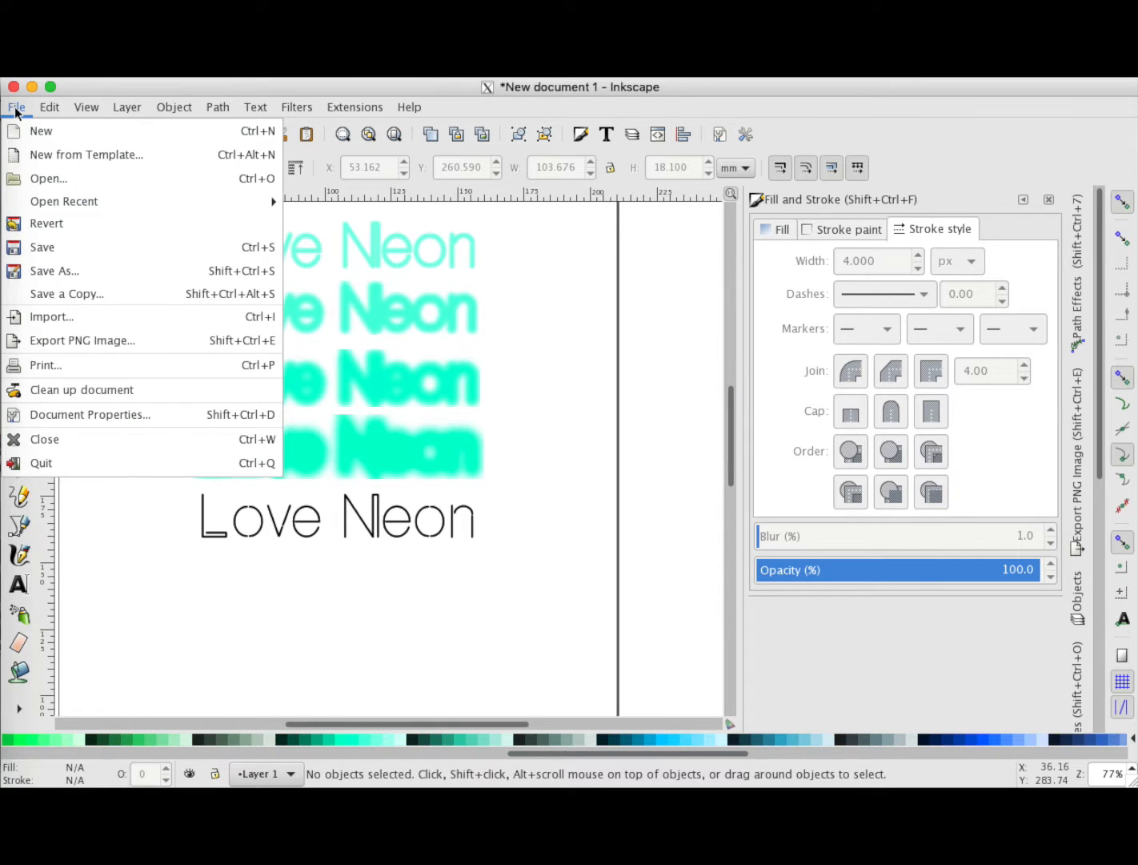
click(579, 374)
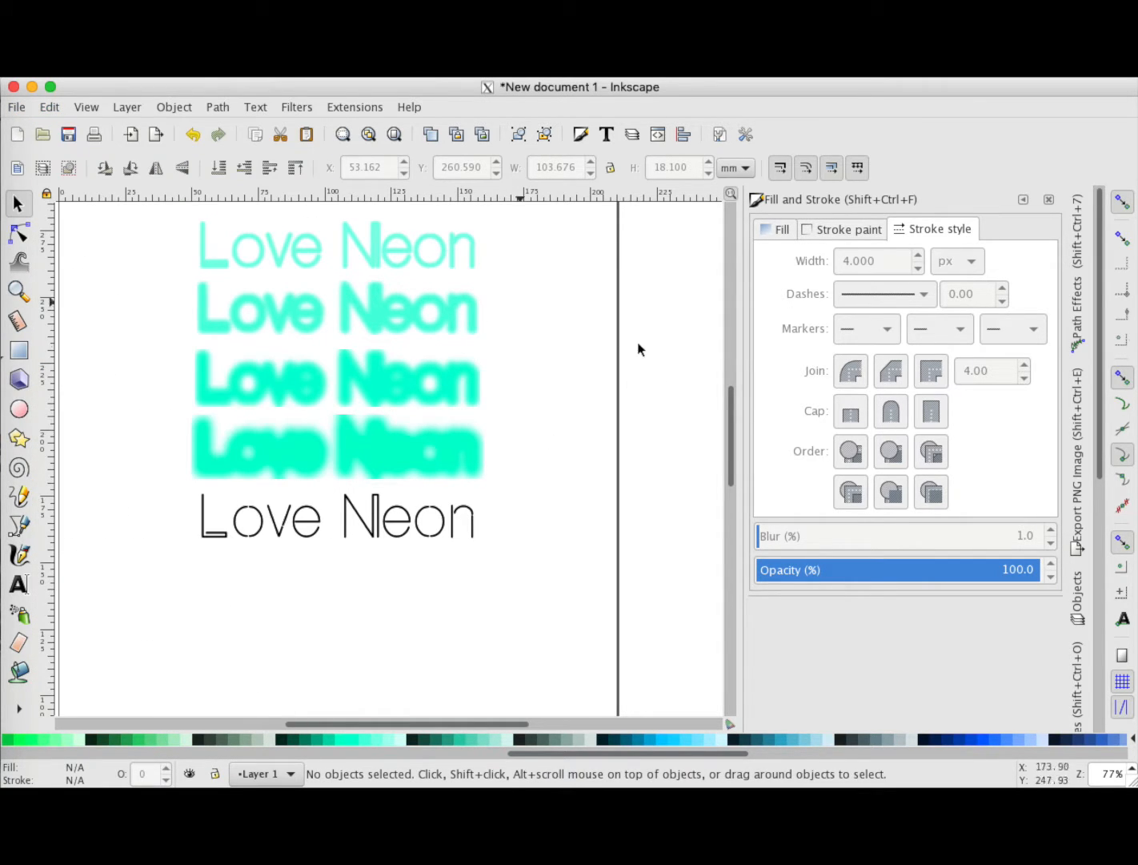
click(16, 109)
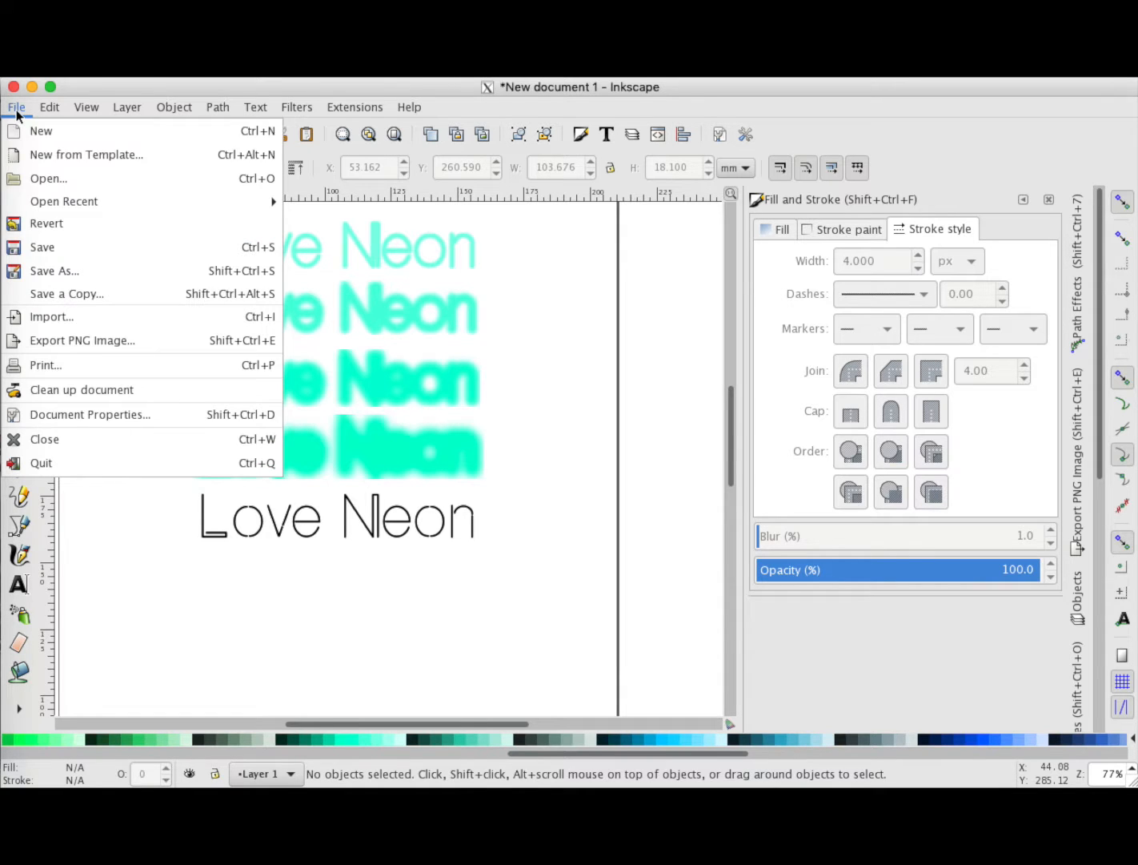
click(80, 415)
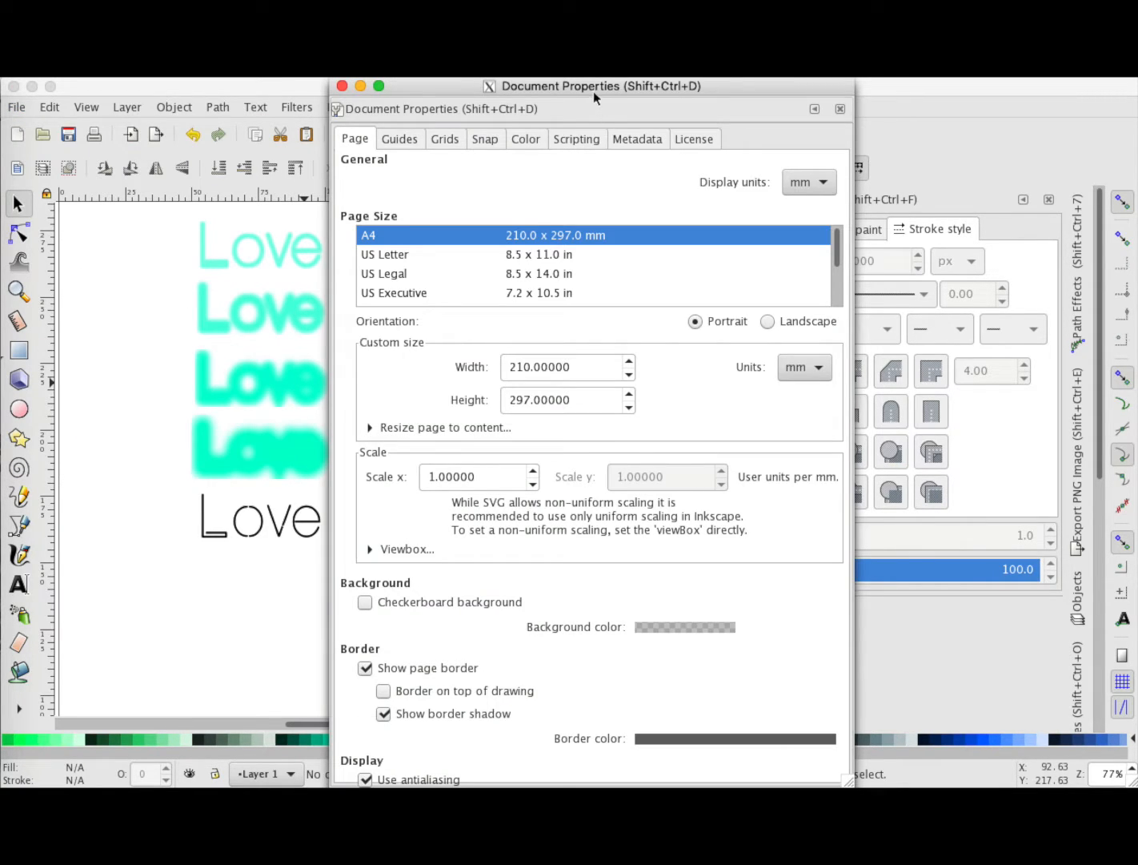
drag(593, 88, 826, 77)
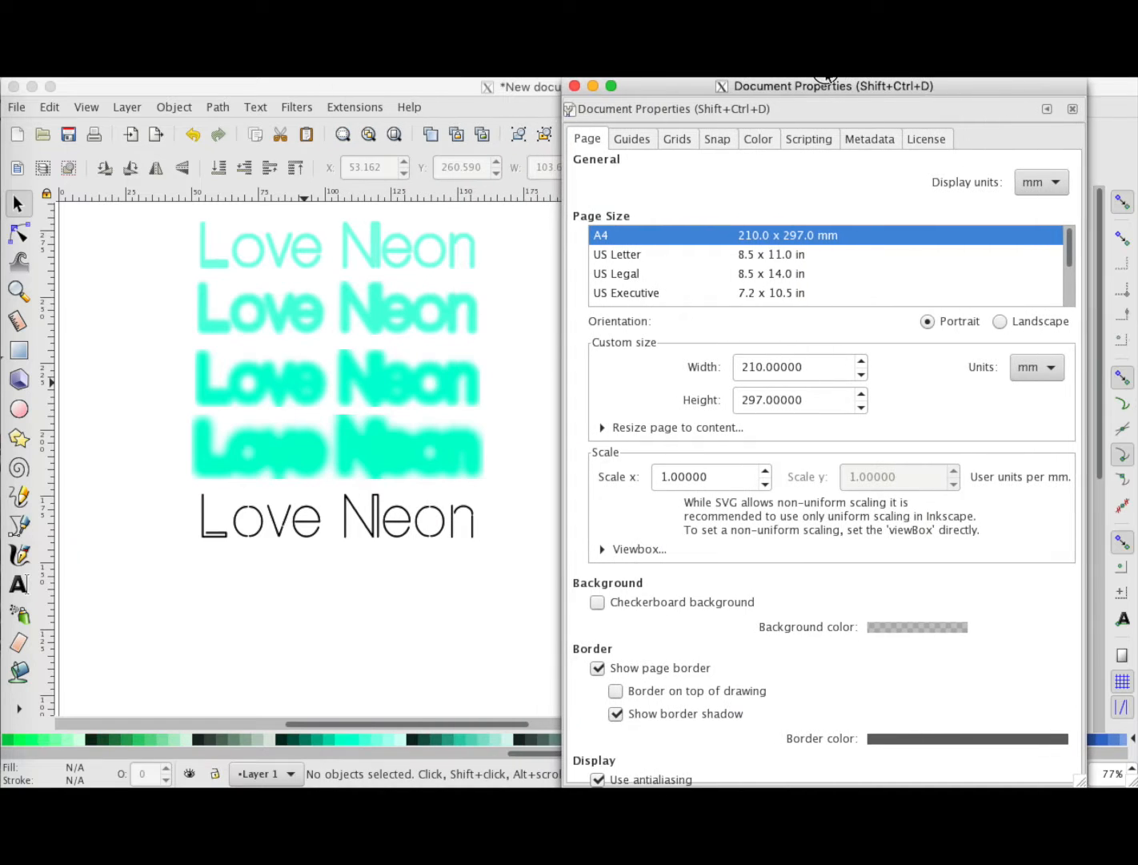
click(617, 600)
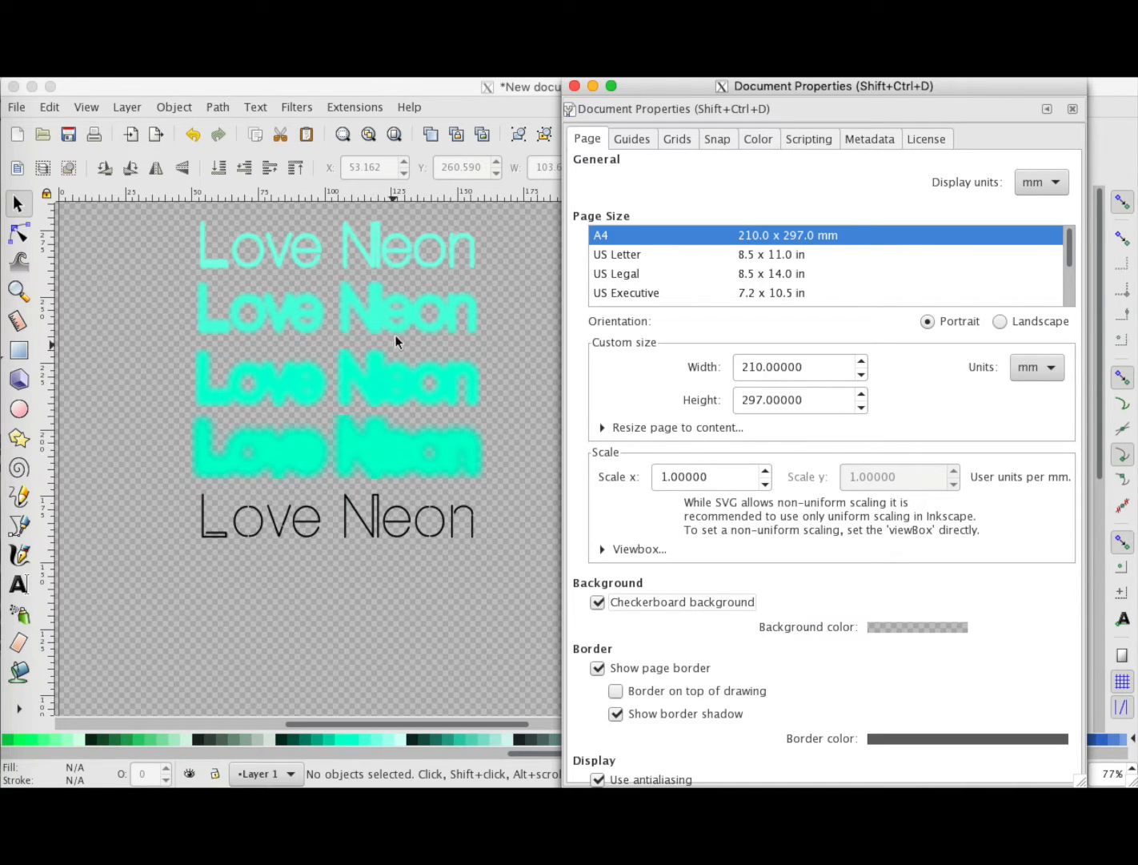
click(621, 600)
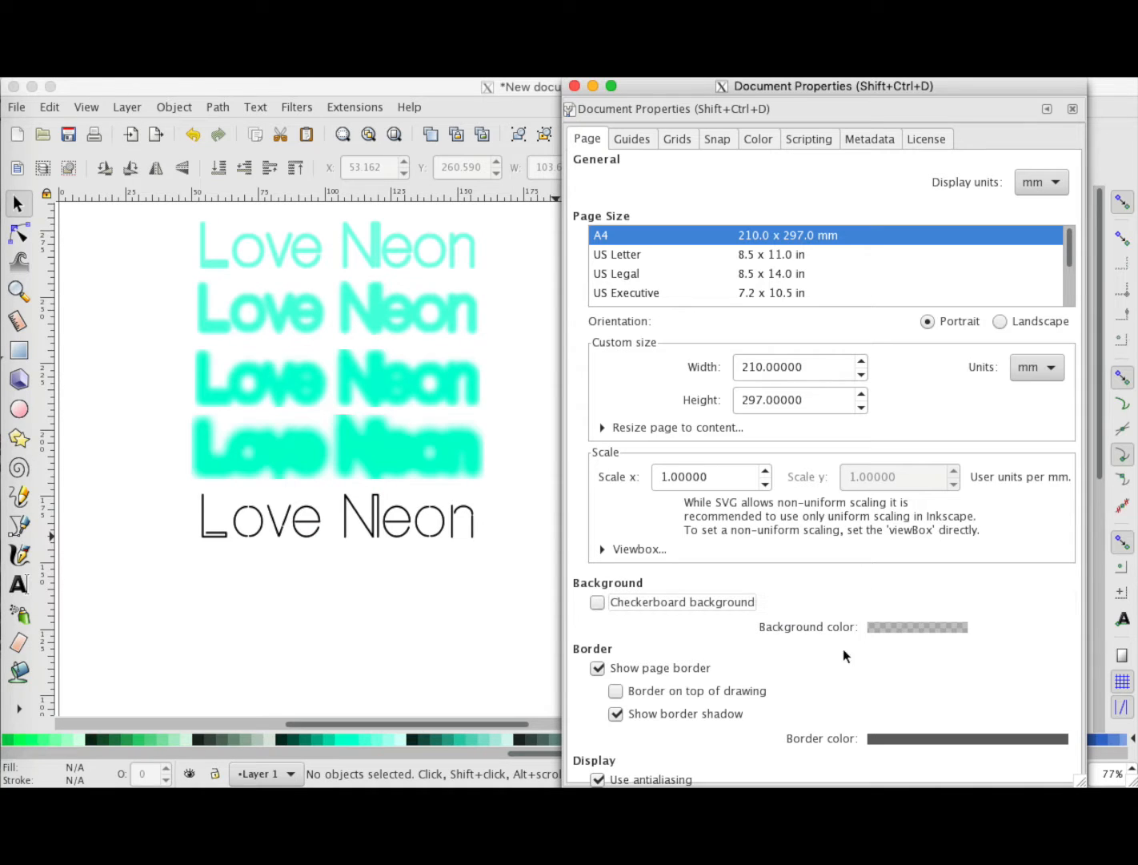
- Set the page background colour to pink with red 255, green 58 and blue 124, and close the document properties
click(895, 626)
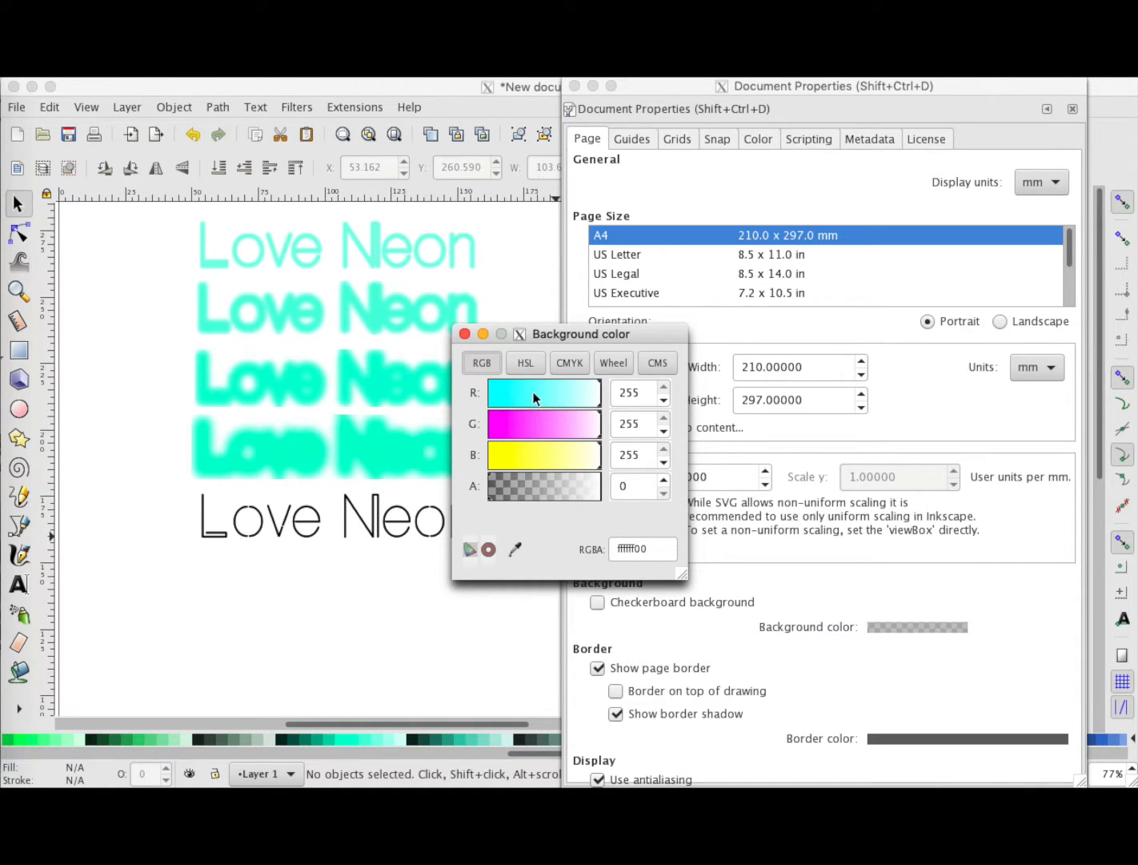
drag(550, 434, 516, 426)
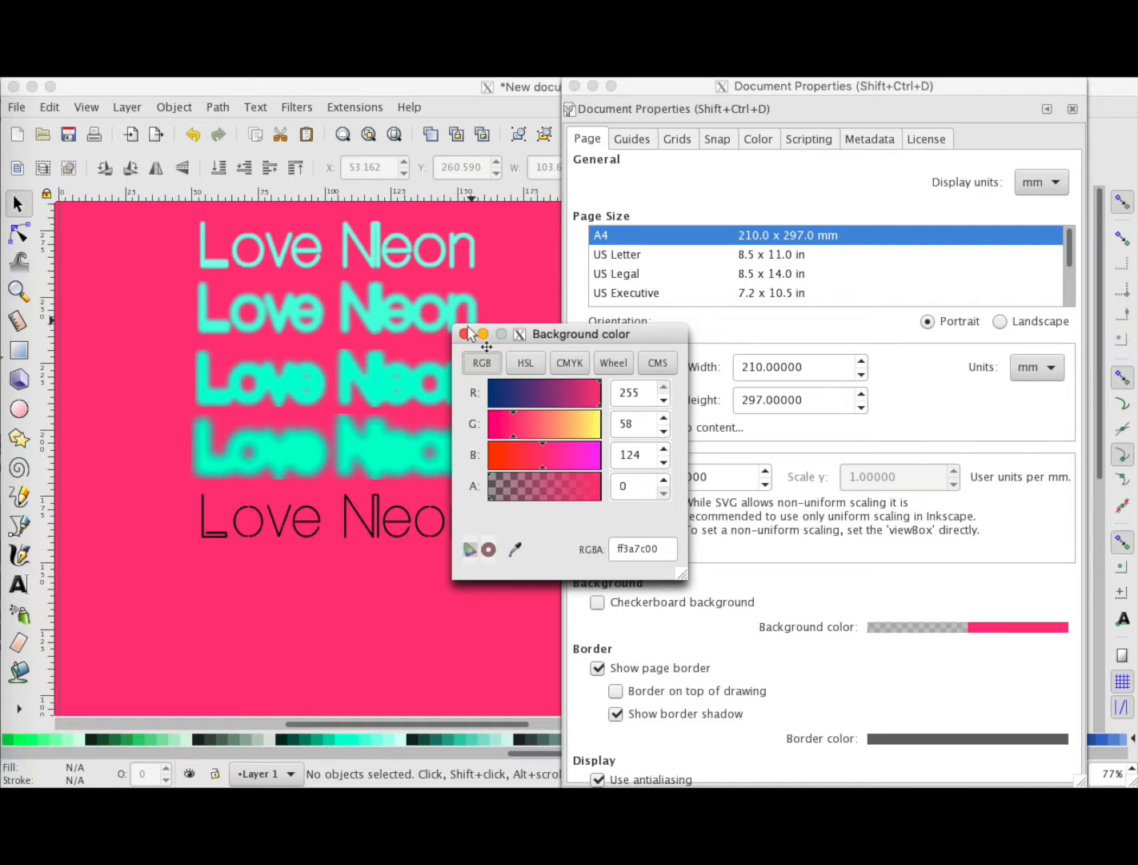
click(574, 86)
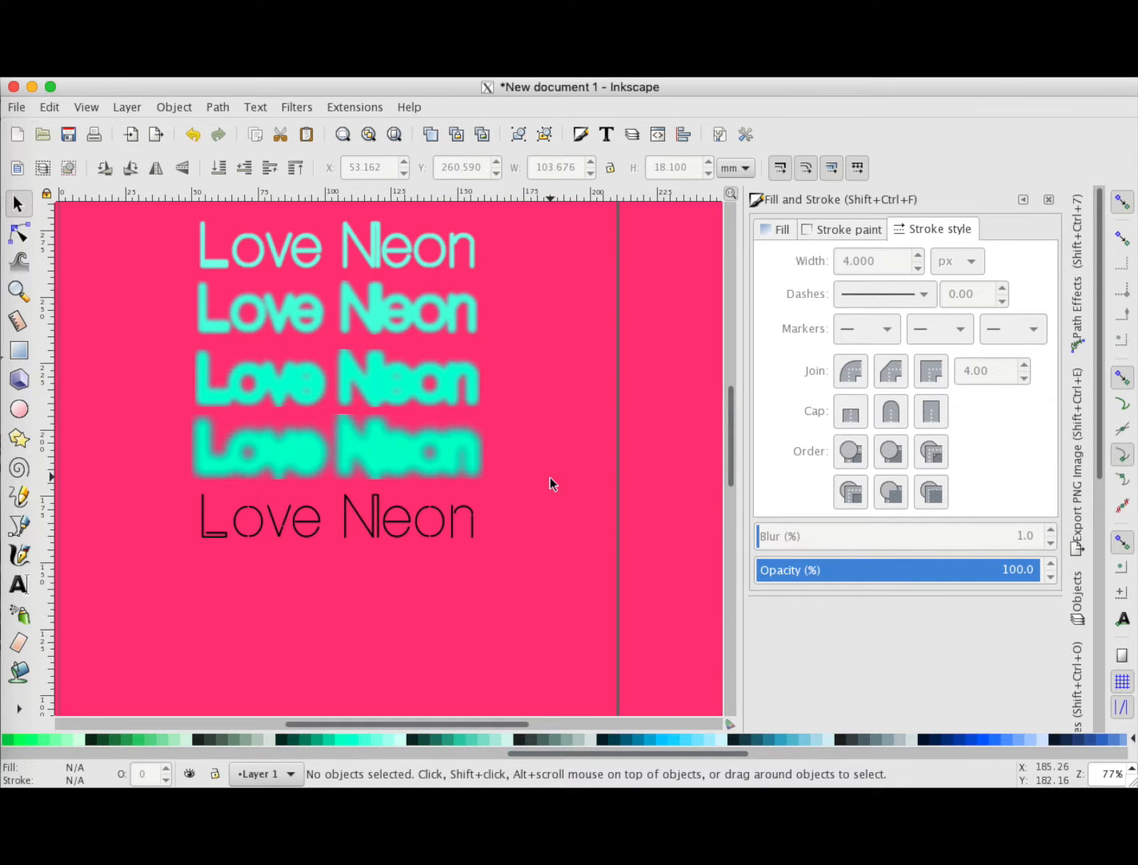
- Centre the four blurred turquoise texts on the page horizontally and vertically with Align and Distribute, relative to Page
drag(550, 477, 144, 215)
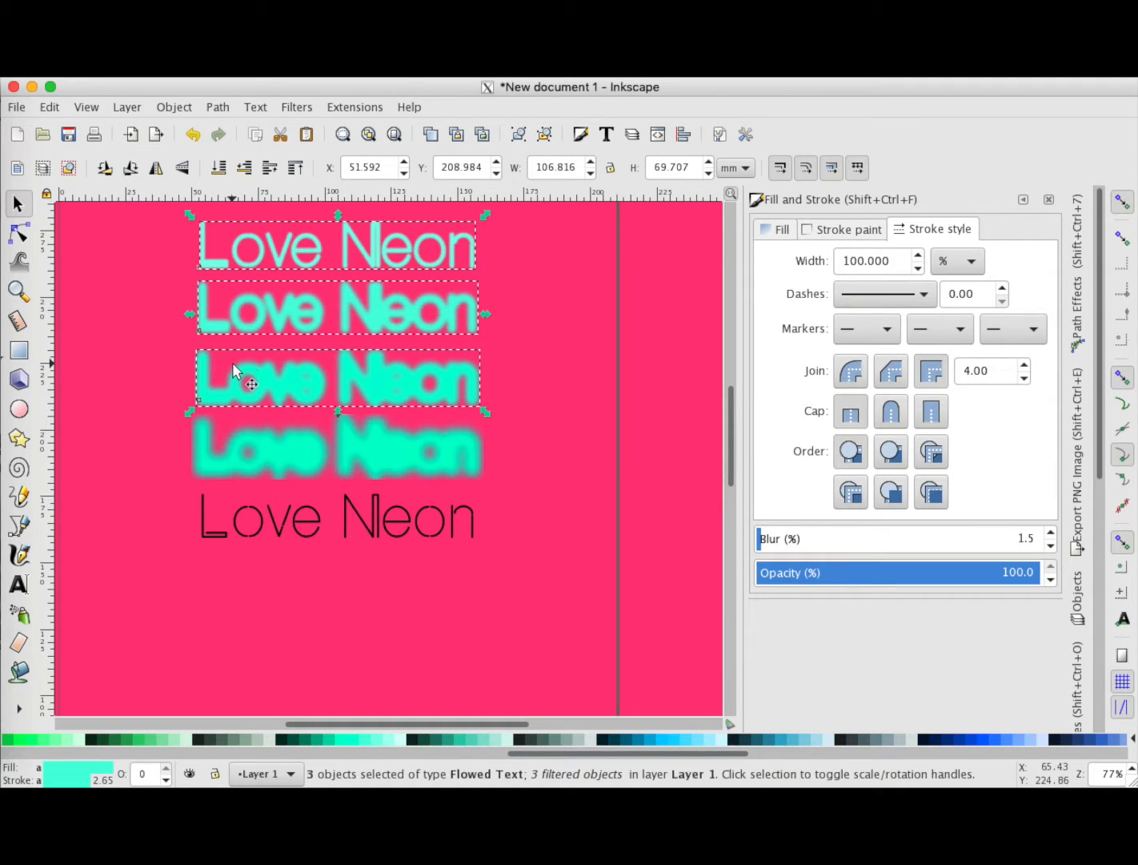
click(412, 464)
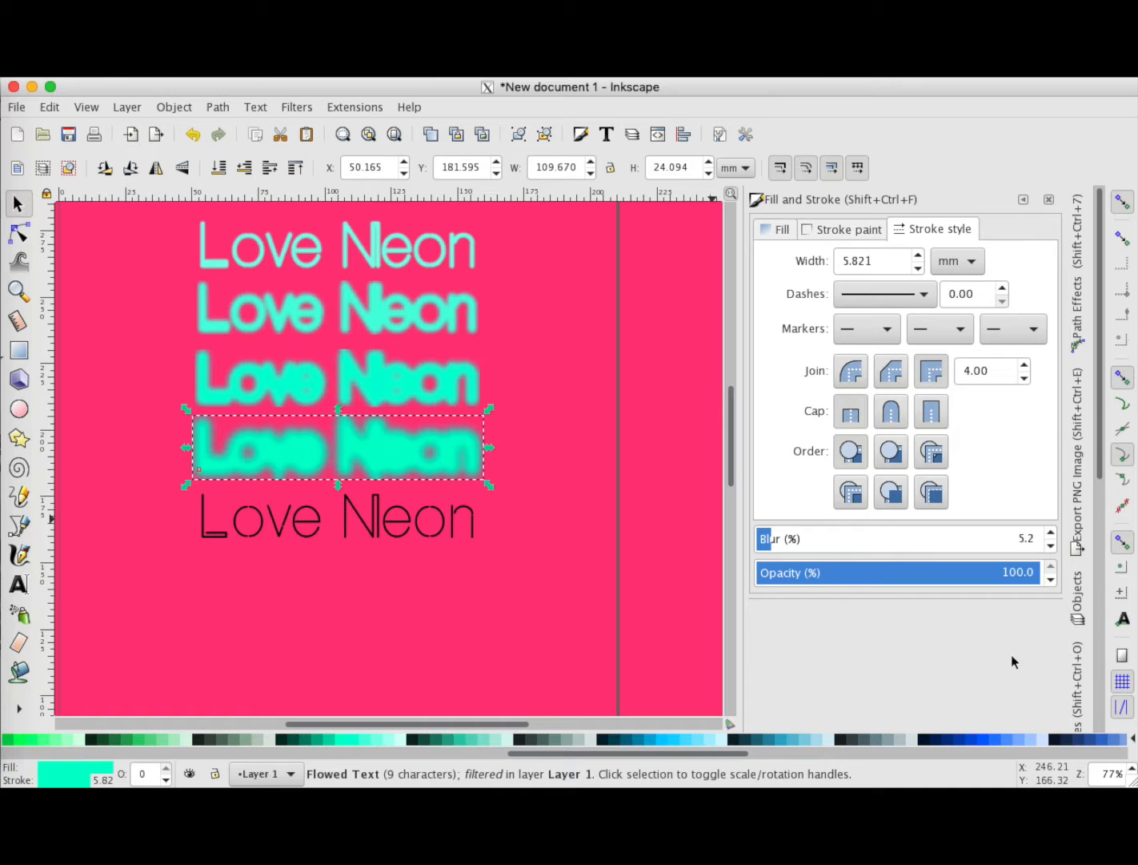
mouse_move(1102, 405)
mouse_down()
mouse_move(1103, 615)
mouse_move(1100, 648)
mouse_move(1089, 651)
mouse_up()
click(1088, 650)
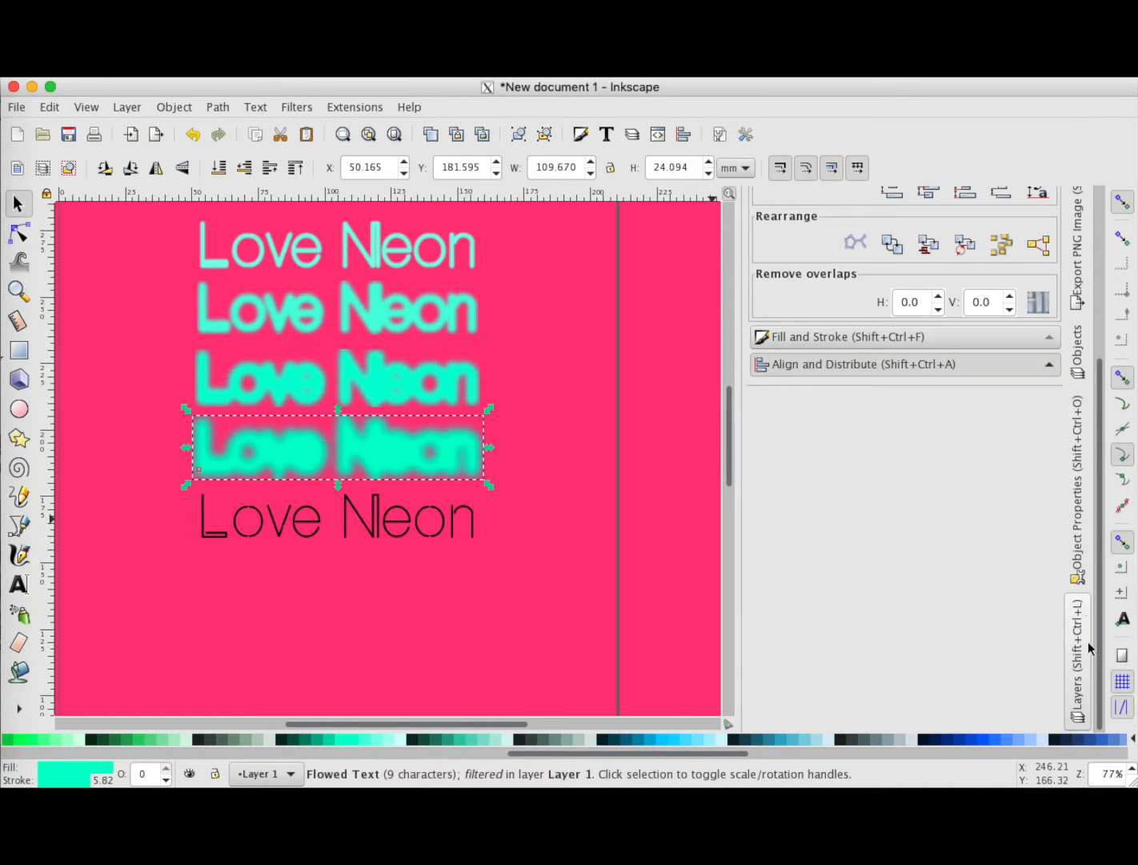
drag(1100, 459, 1078, 287)
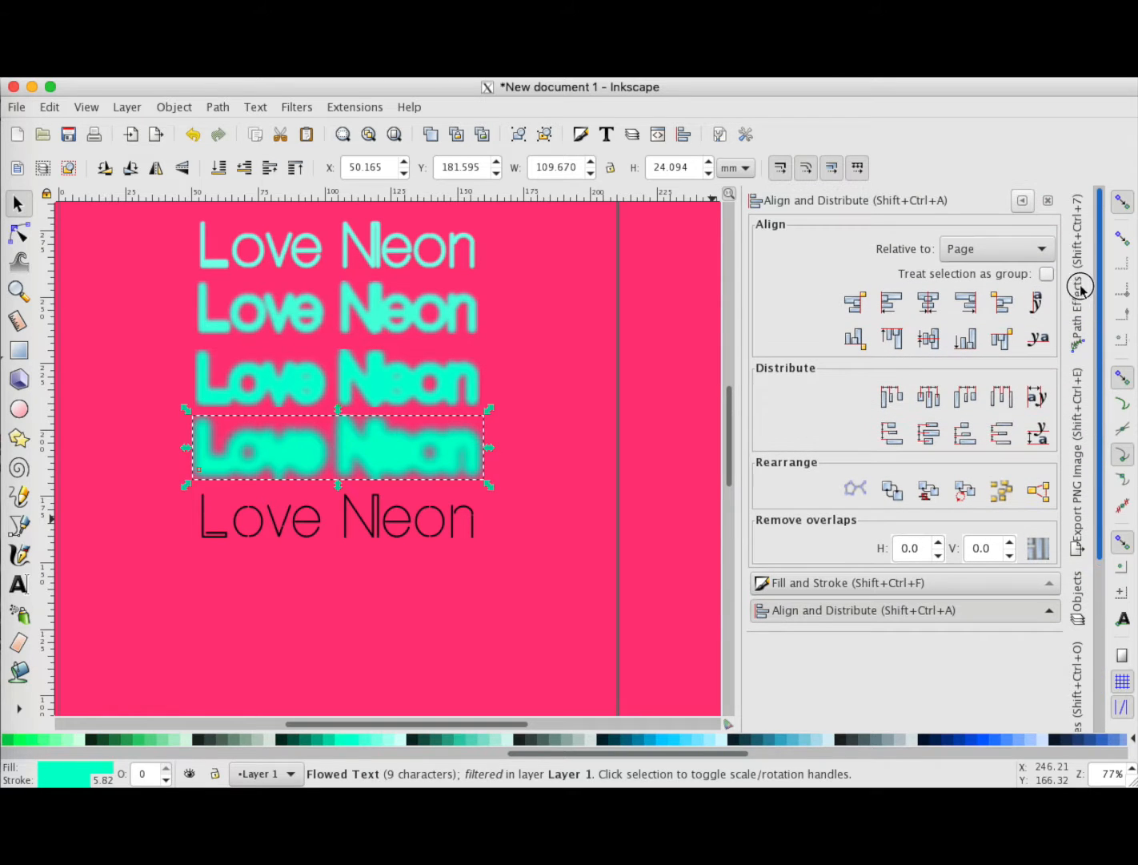
click(574, 484)
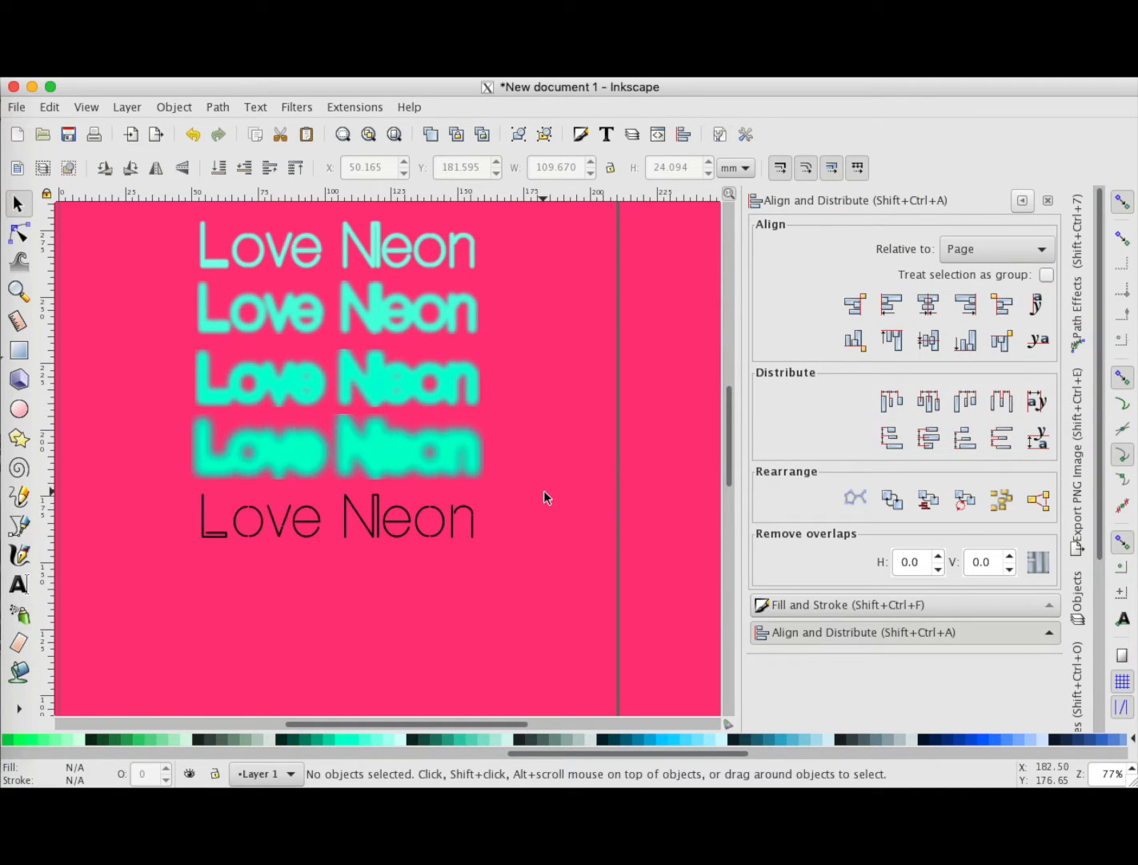
drag(543, 490, 145, 218)
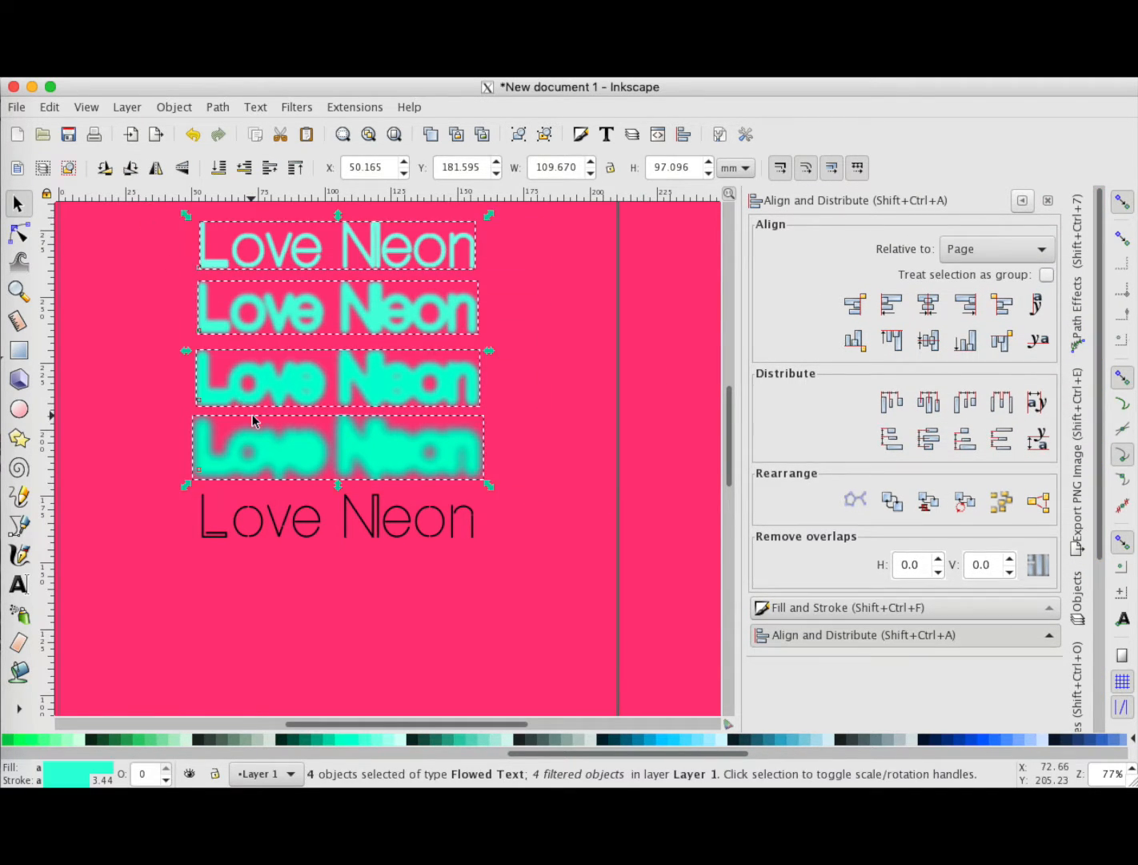
click(925, 309)
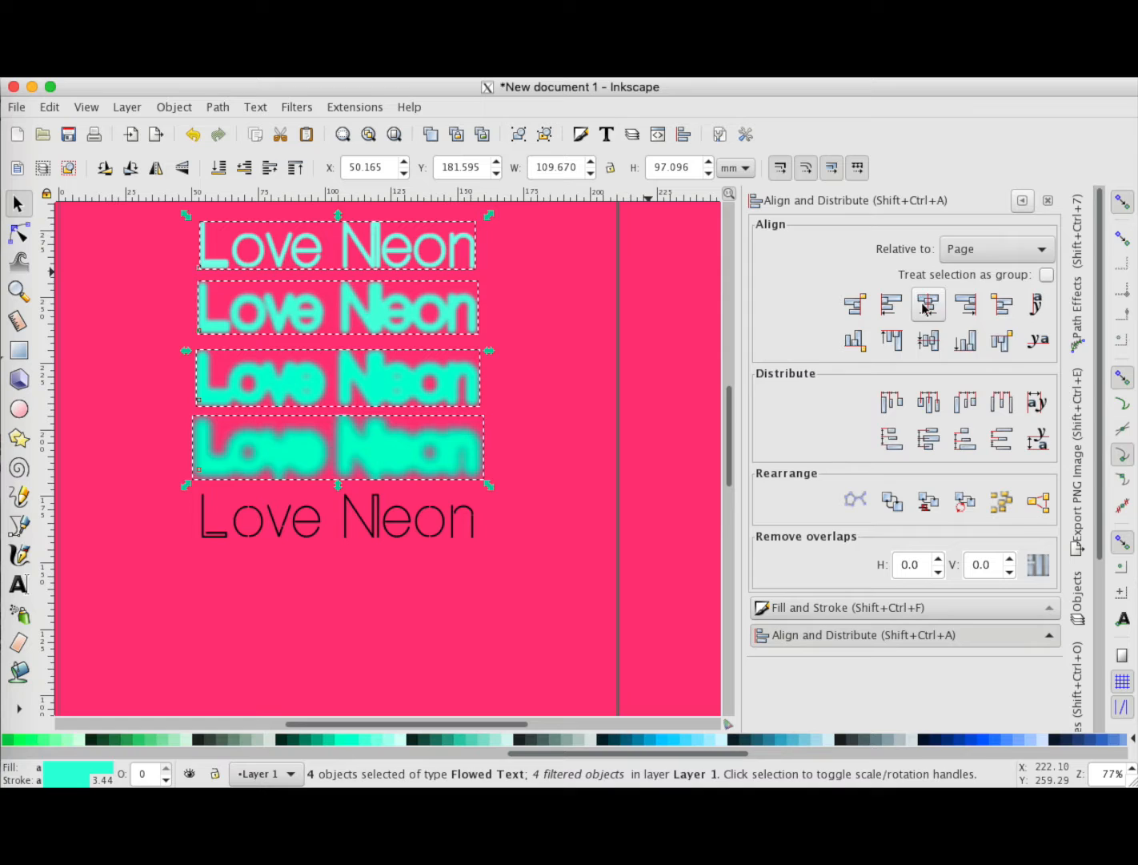
click(928, 343)
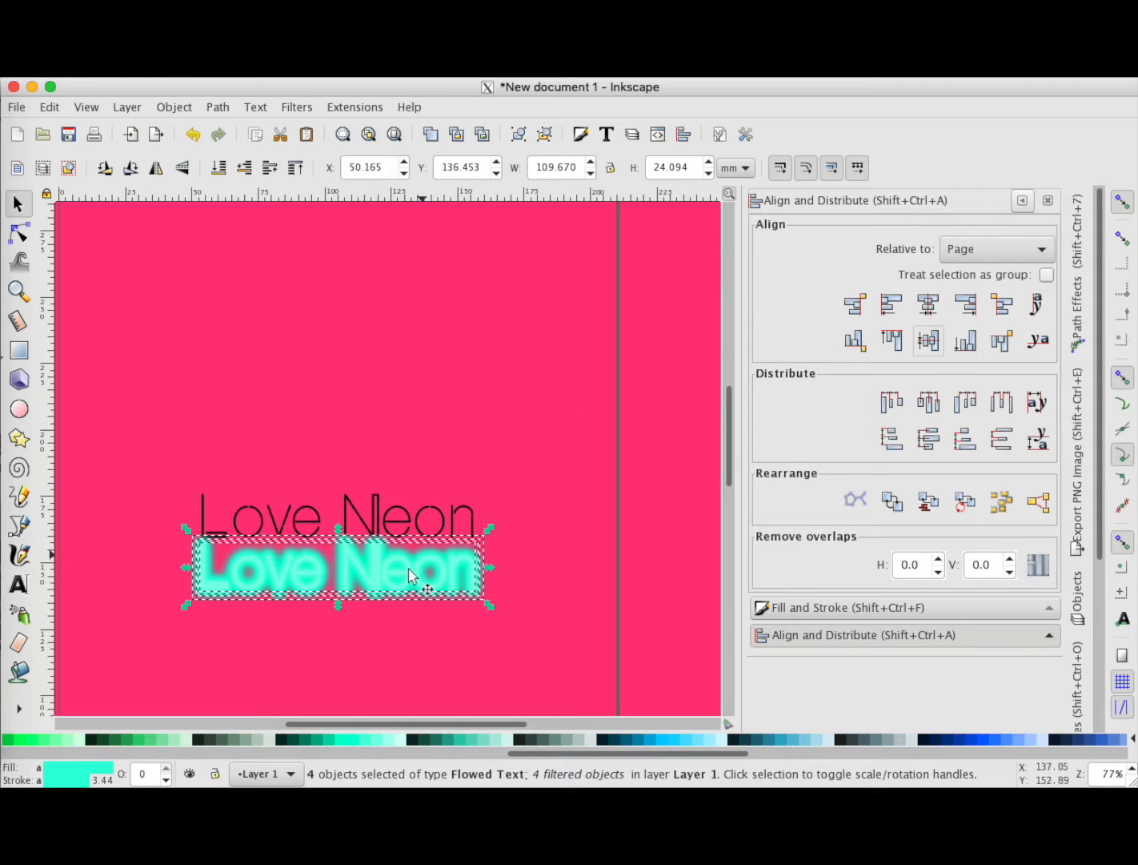
- Centre the unblurred black "Love Neon" text on the page horizontally and vertically
click(417, 519)
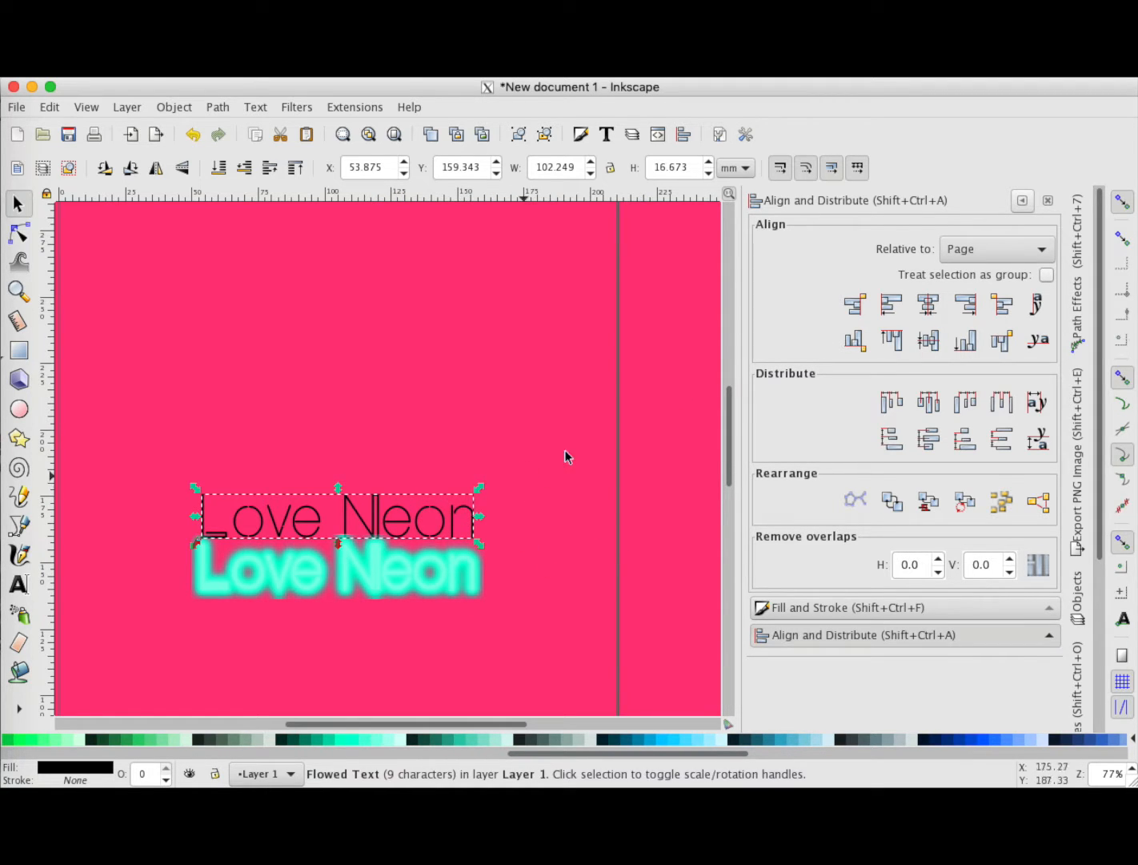
click(927, 311)
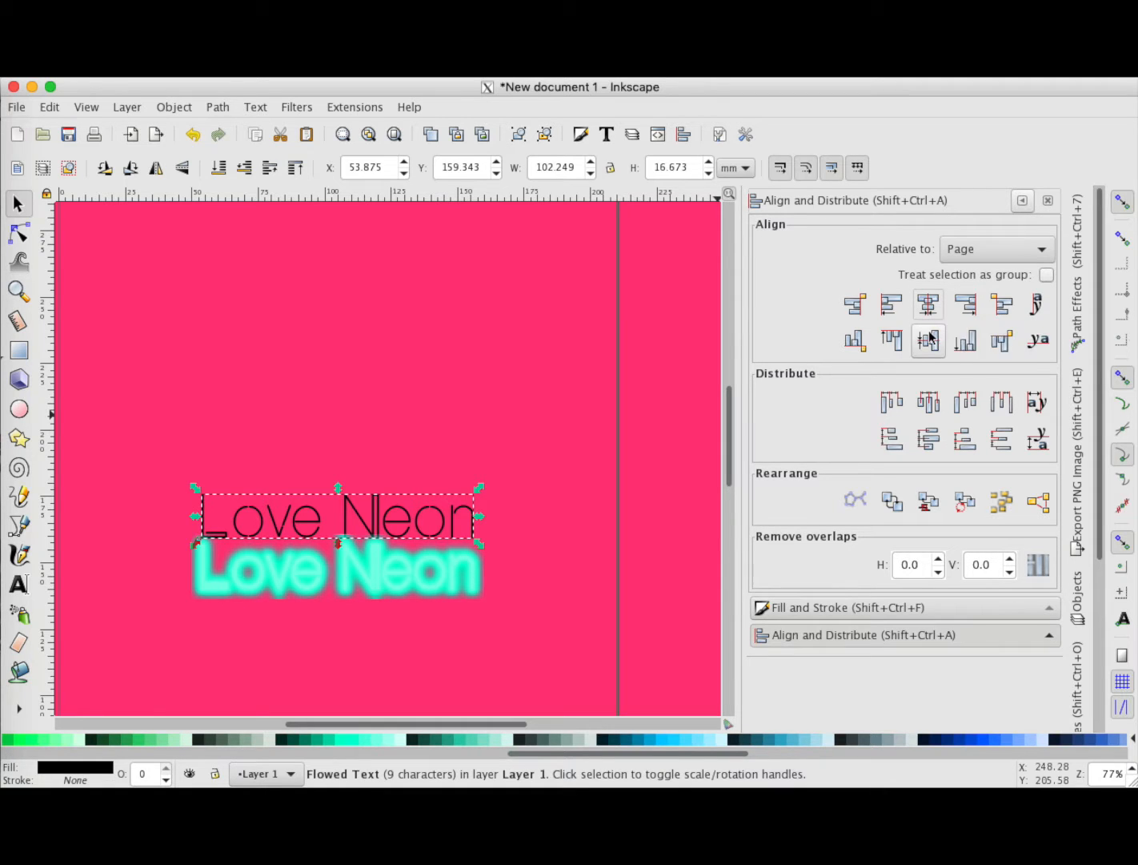
click(928, 340)
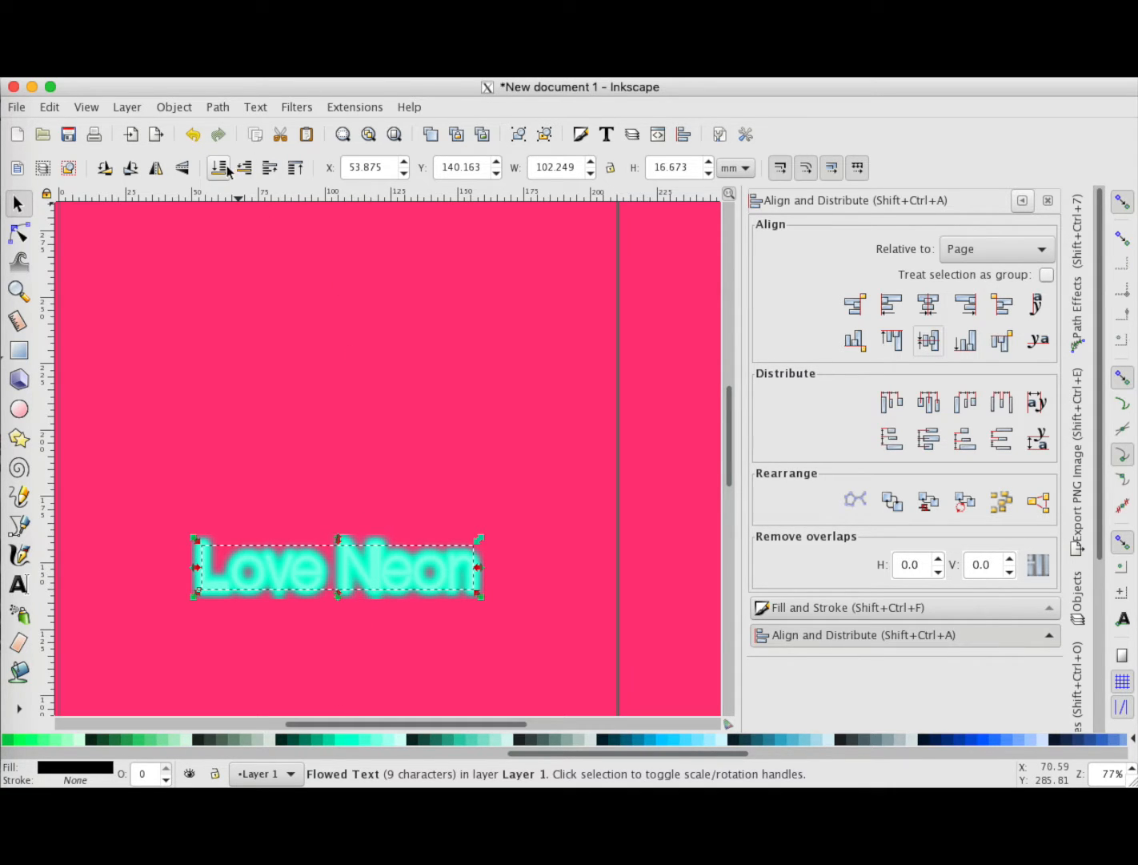
- Raise the black text to the top of the stacking order, above the turquoise copies, and deselect it
click(269, 168)
click(268, 168)
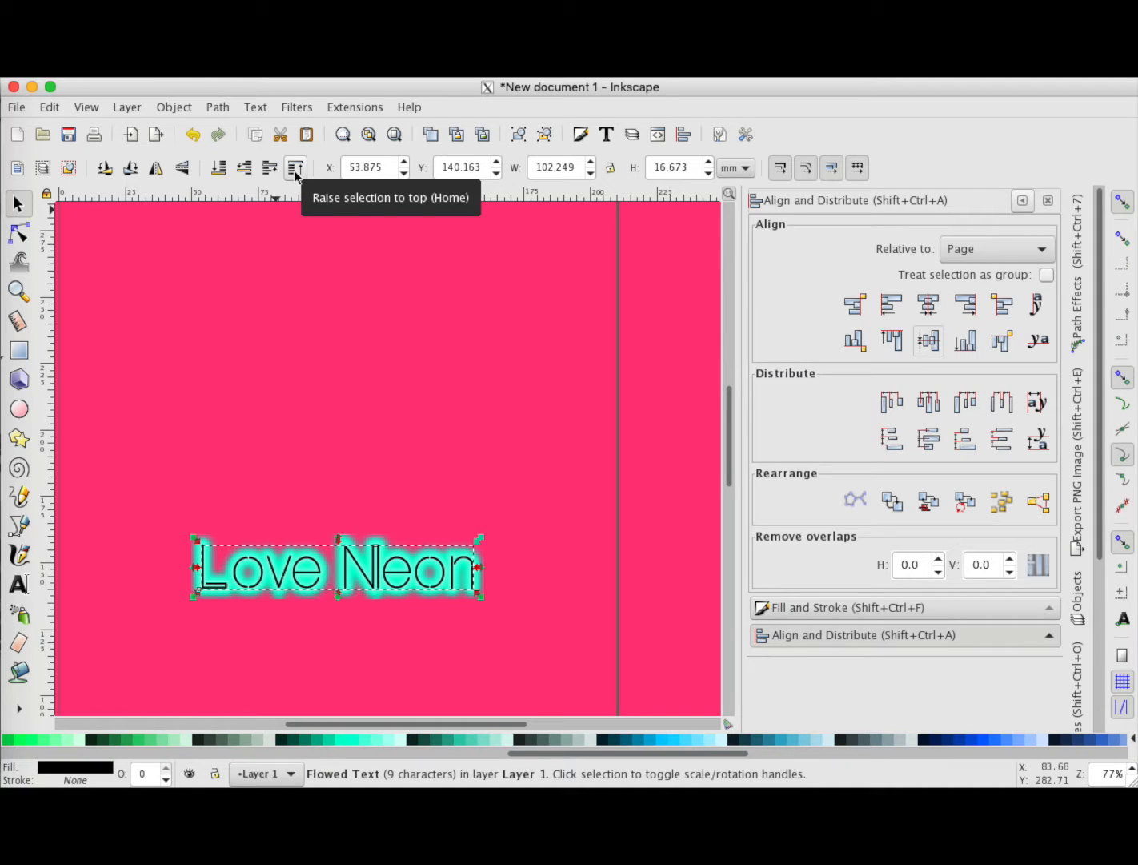
click(245, 175)
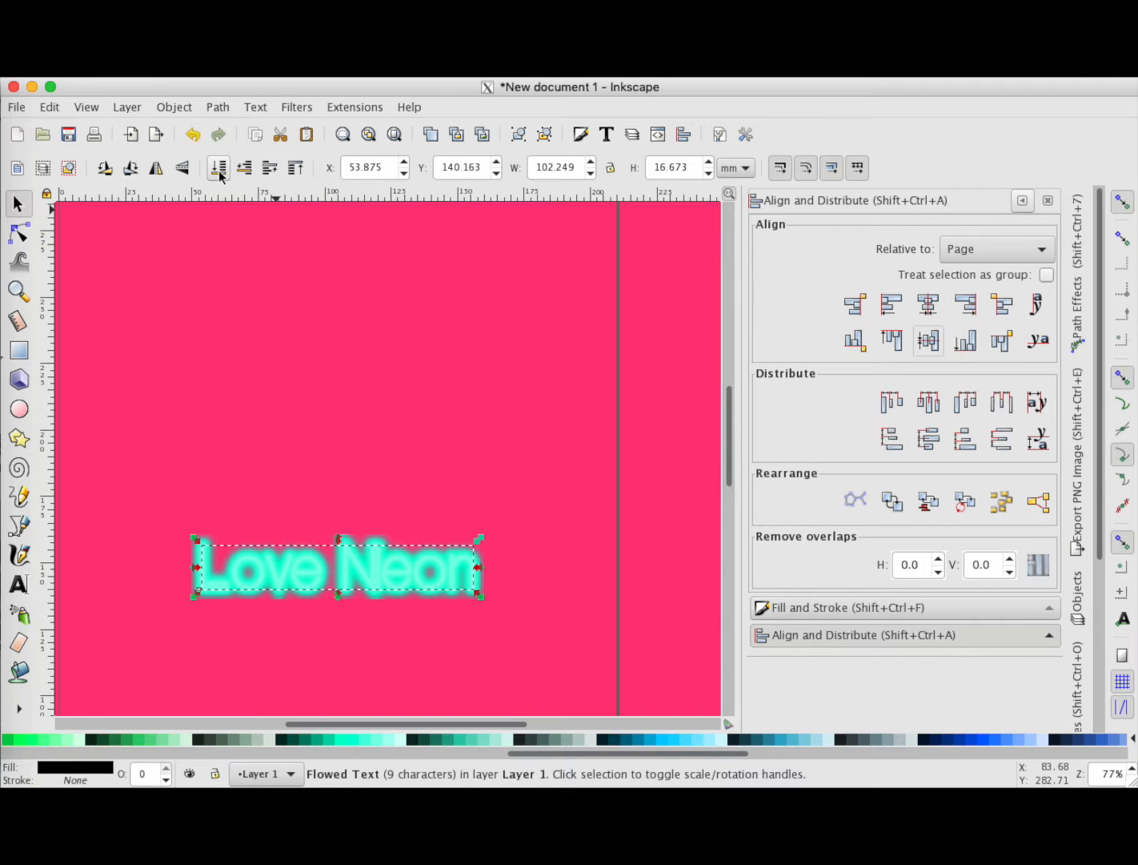
click(295, 168)
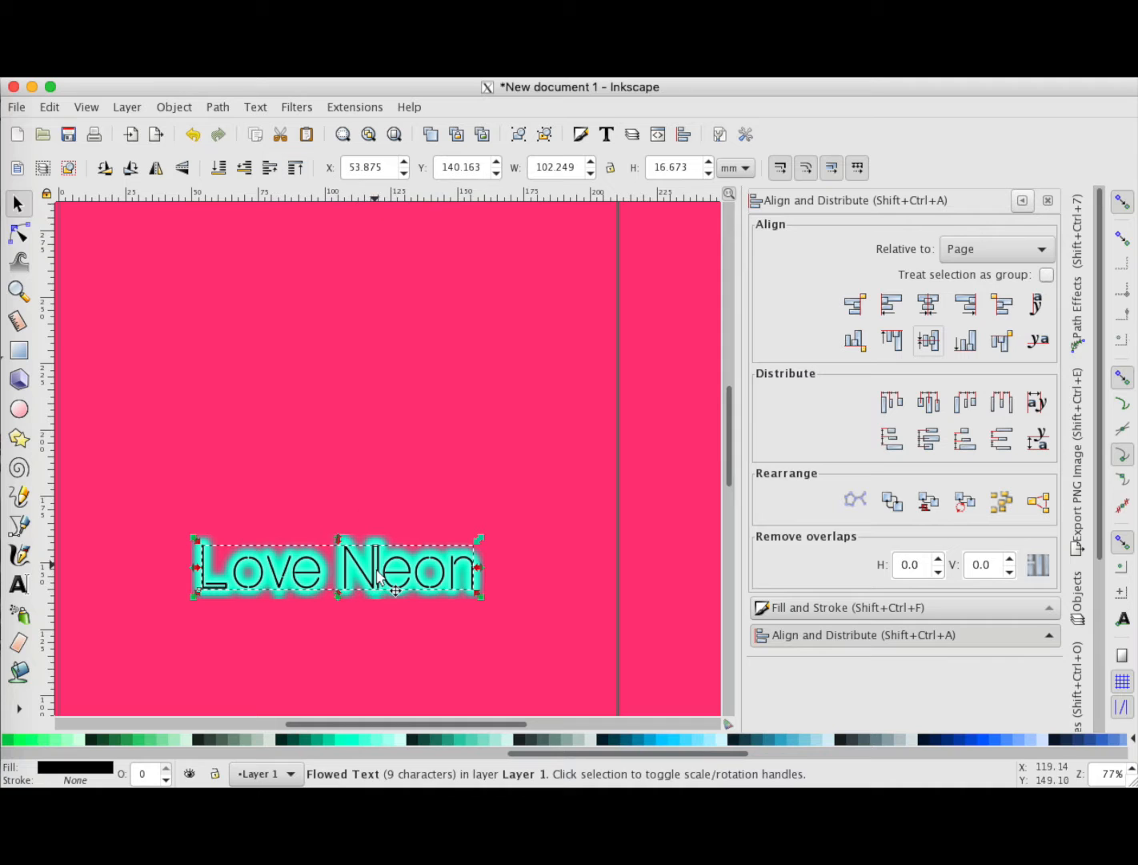
scroll(401, 464, down, 2)
key(Escape)
scroll(402, 468, left, 3)
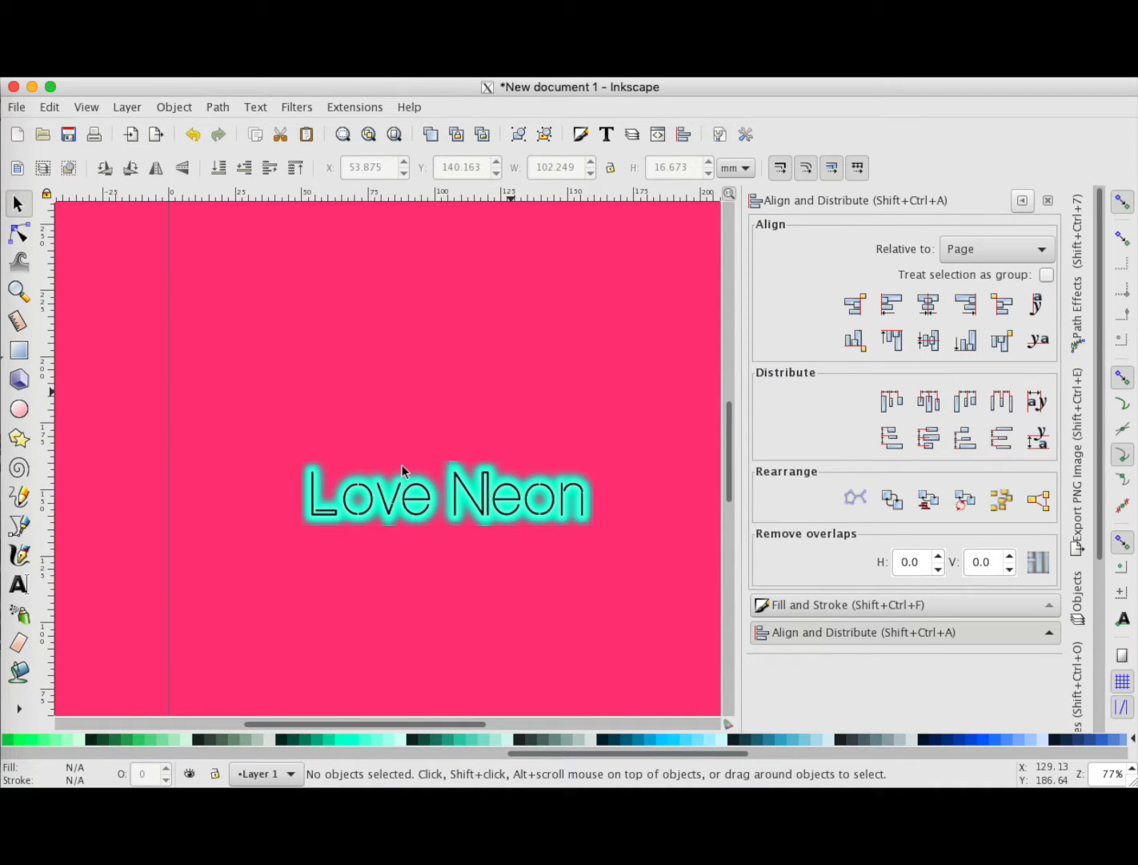
- Try the pale turquoise fill #D5FFF6 on the black front text and deselect it
scroll(402, 468, down, 1)
scroll(402, 468, right, 1)
scroll(401, 463, up, 2)
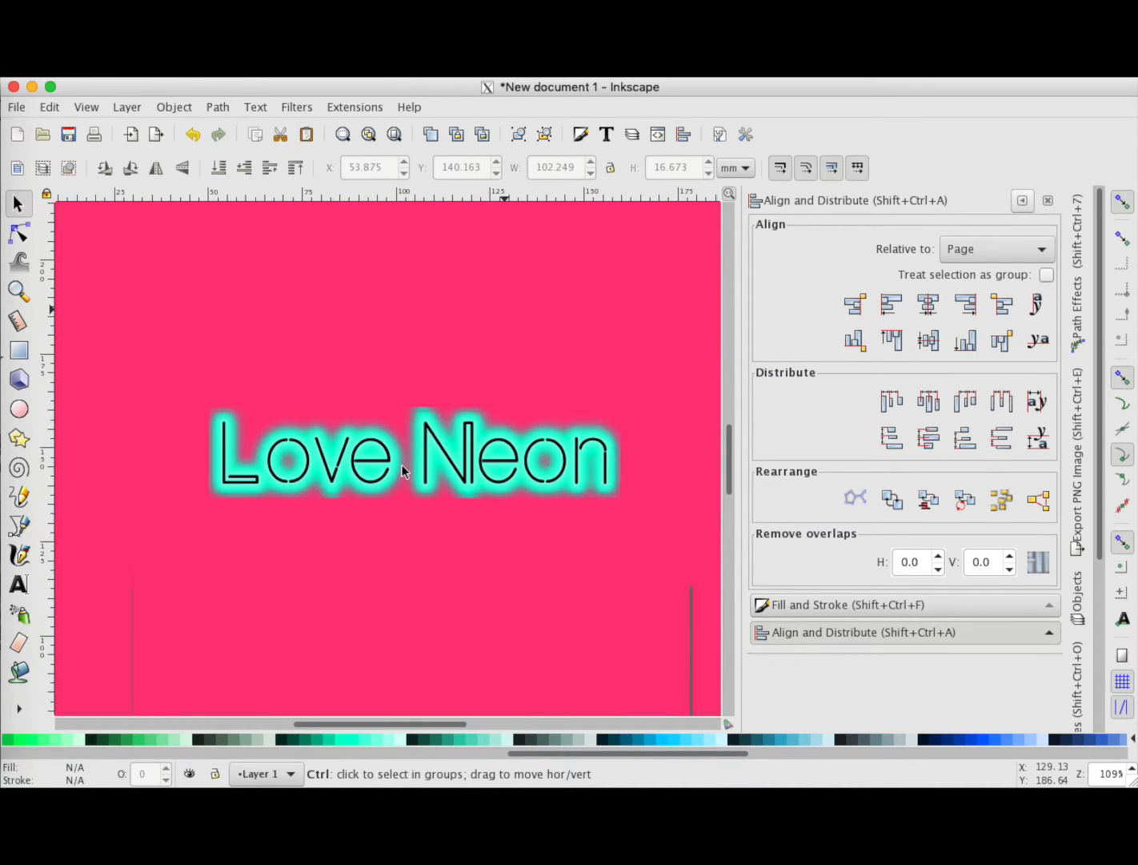
scroll(401, 463, up, 1)
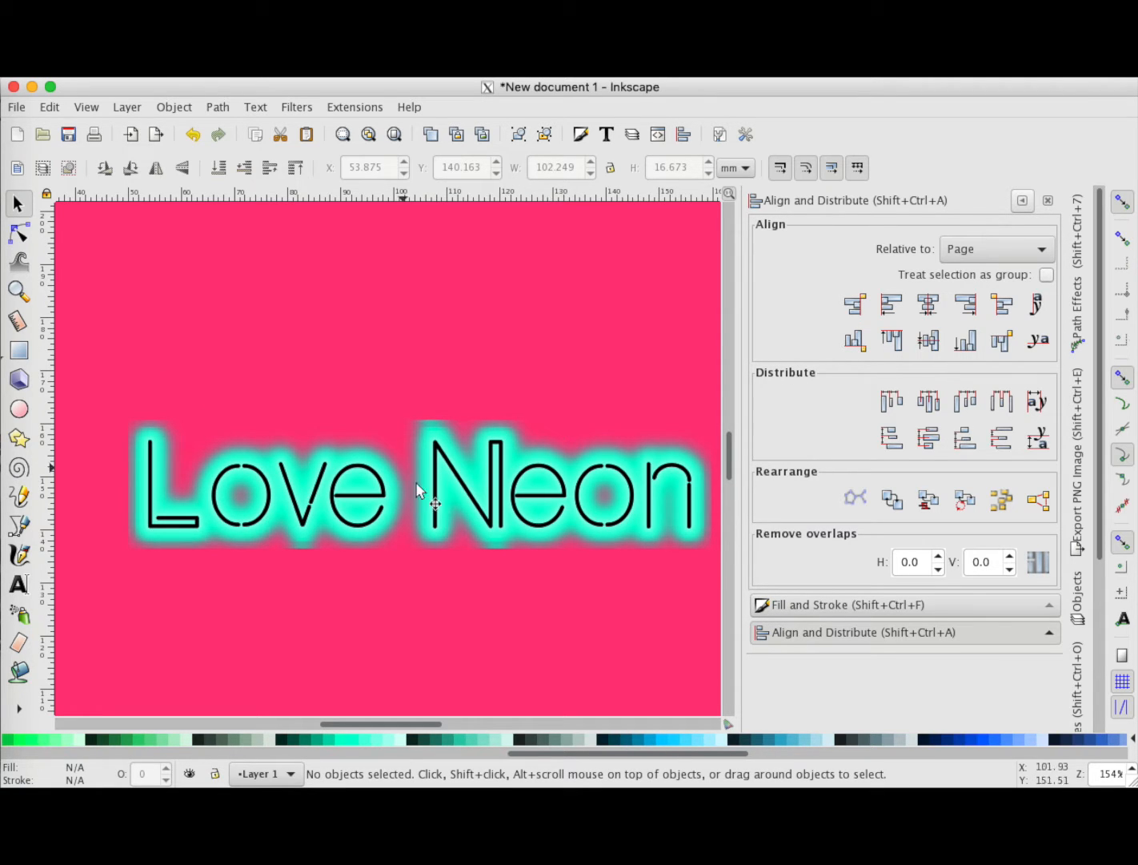
click(452, 488)
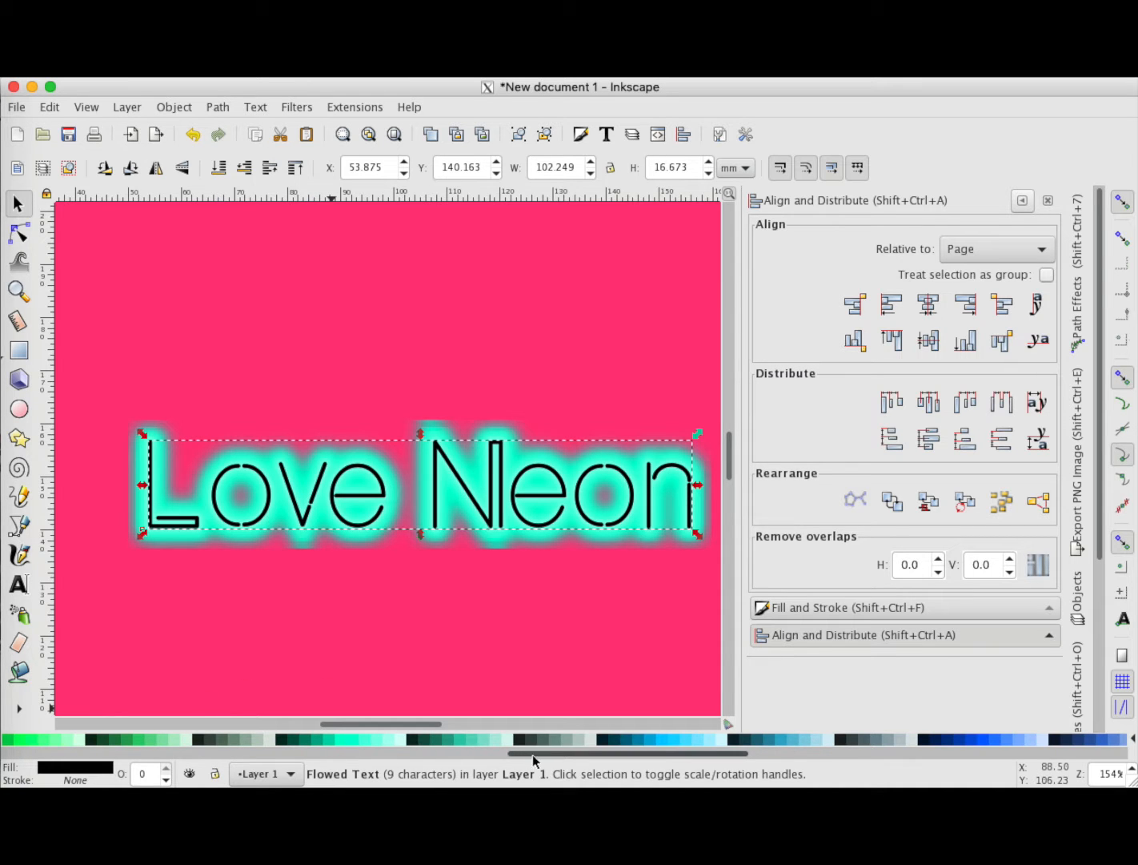
drag(552, 756, 510, 778)
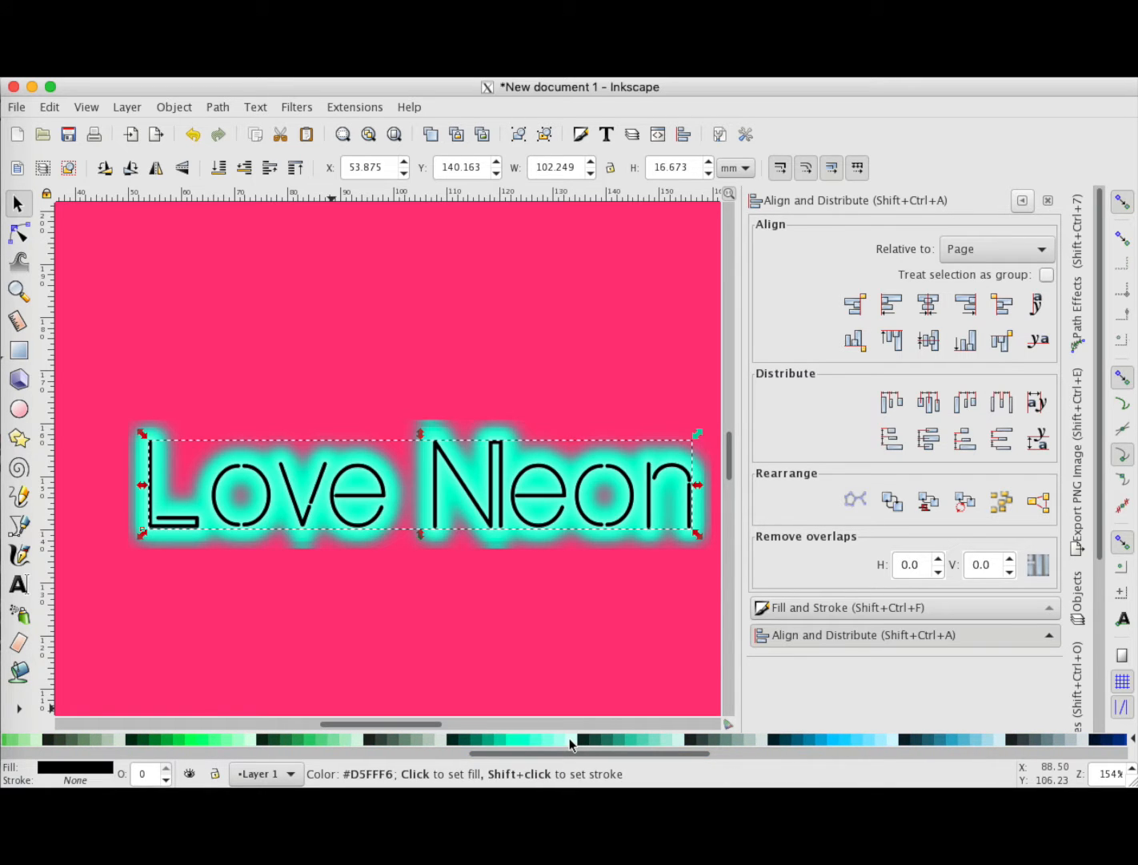
click(571, 740)
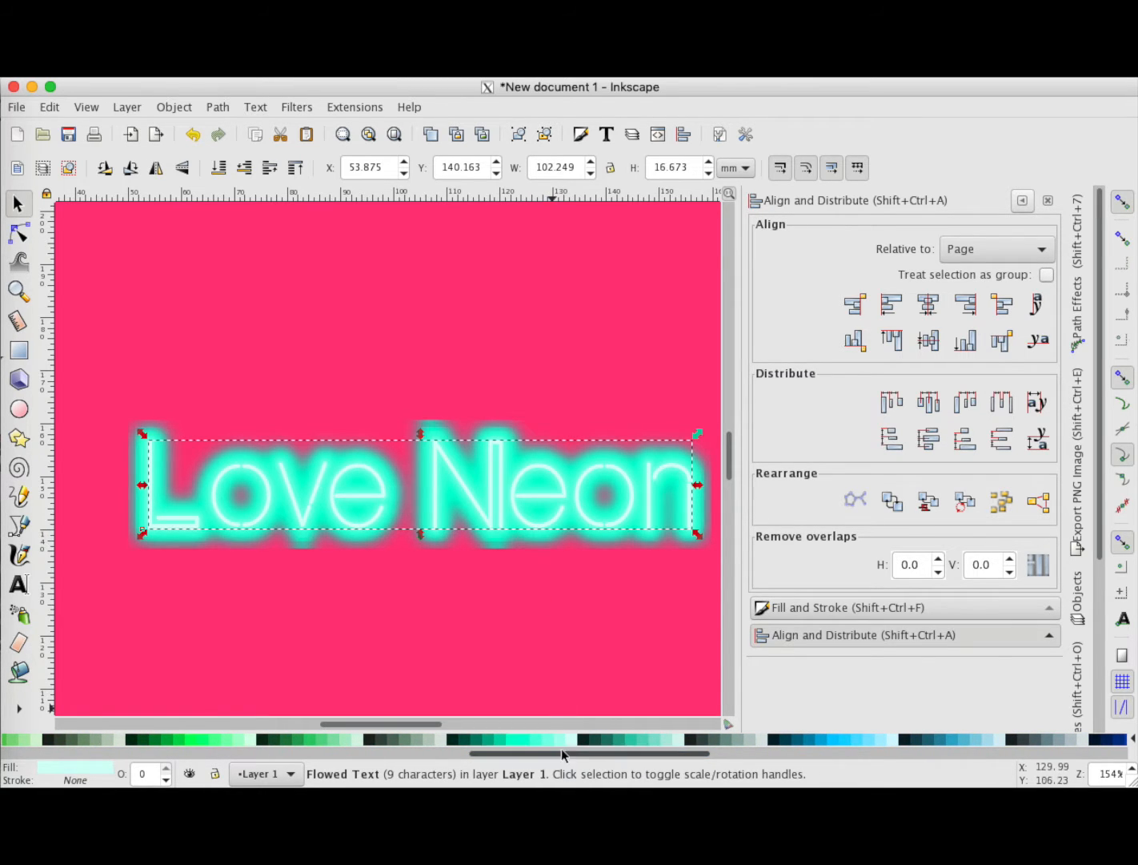
click(565, 741)
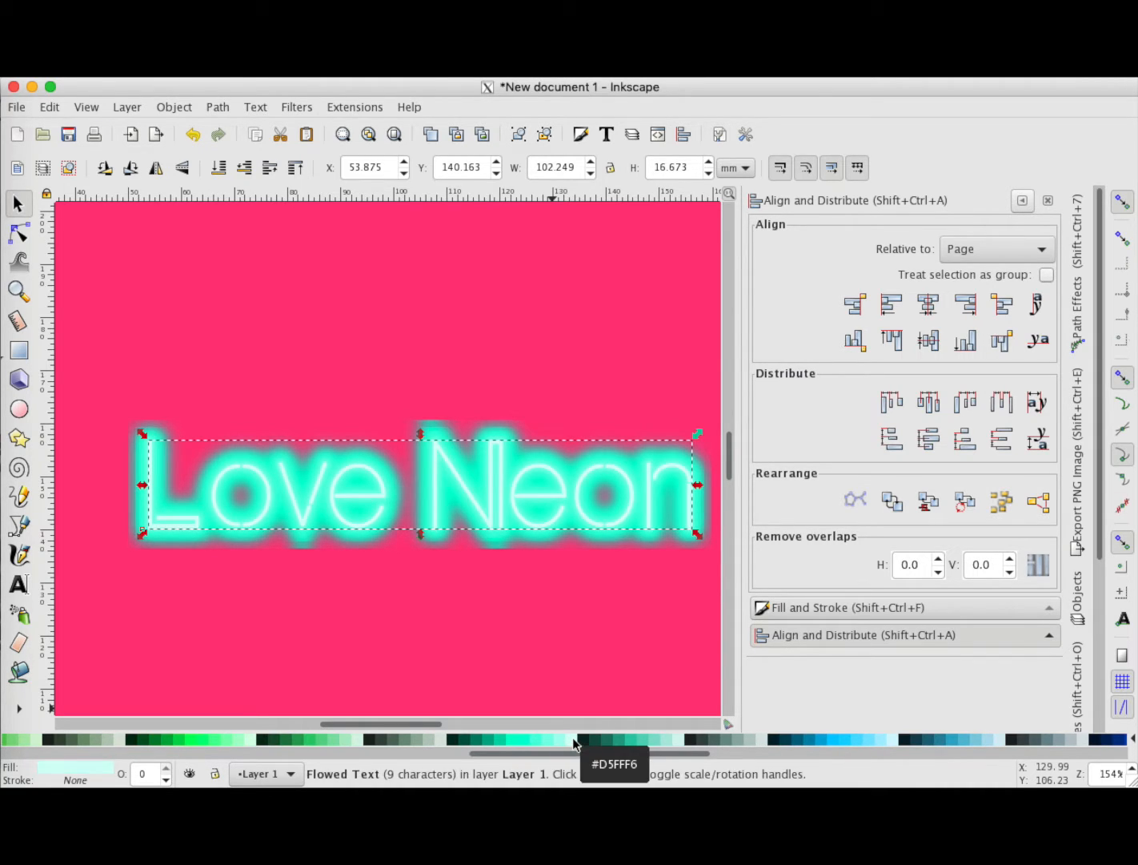
click(546, 628)
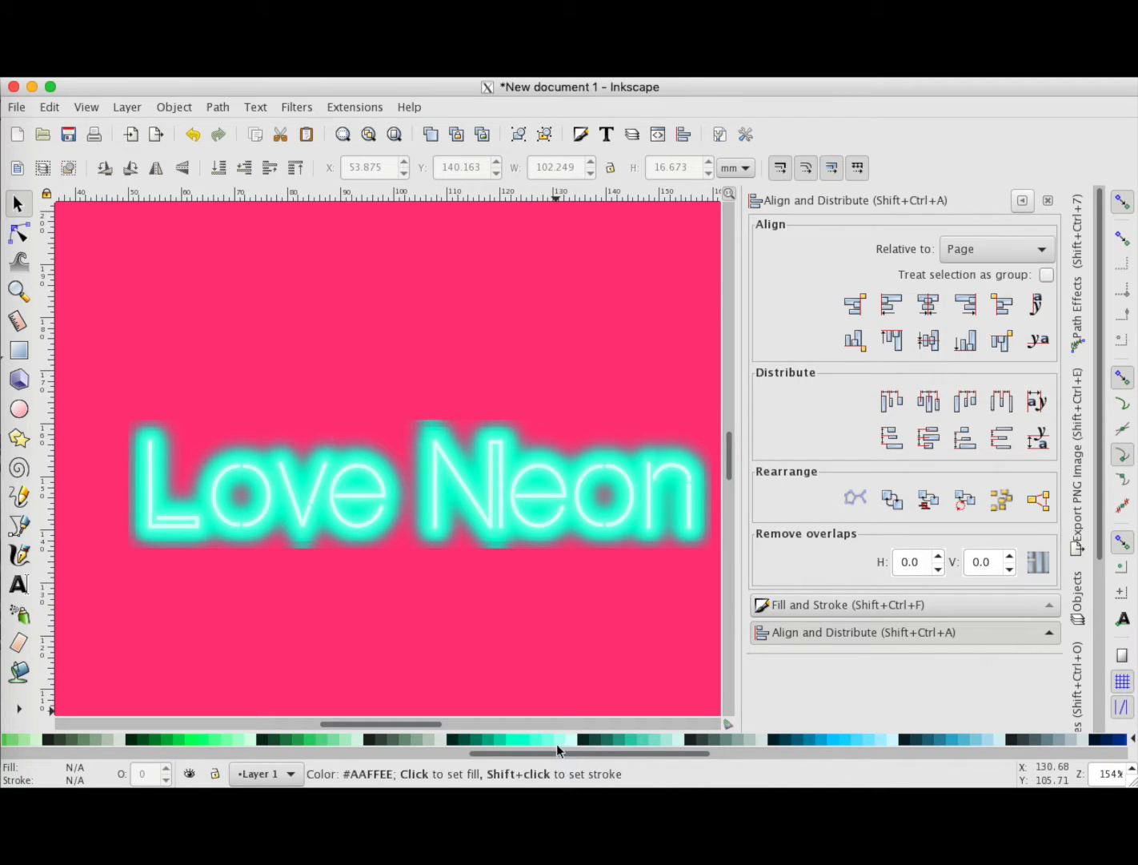
- Fill the front "Love Neon" text with white and deselect it
click(550, 470)
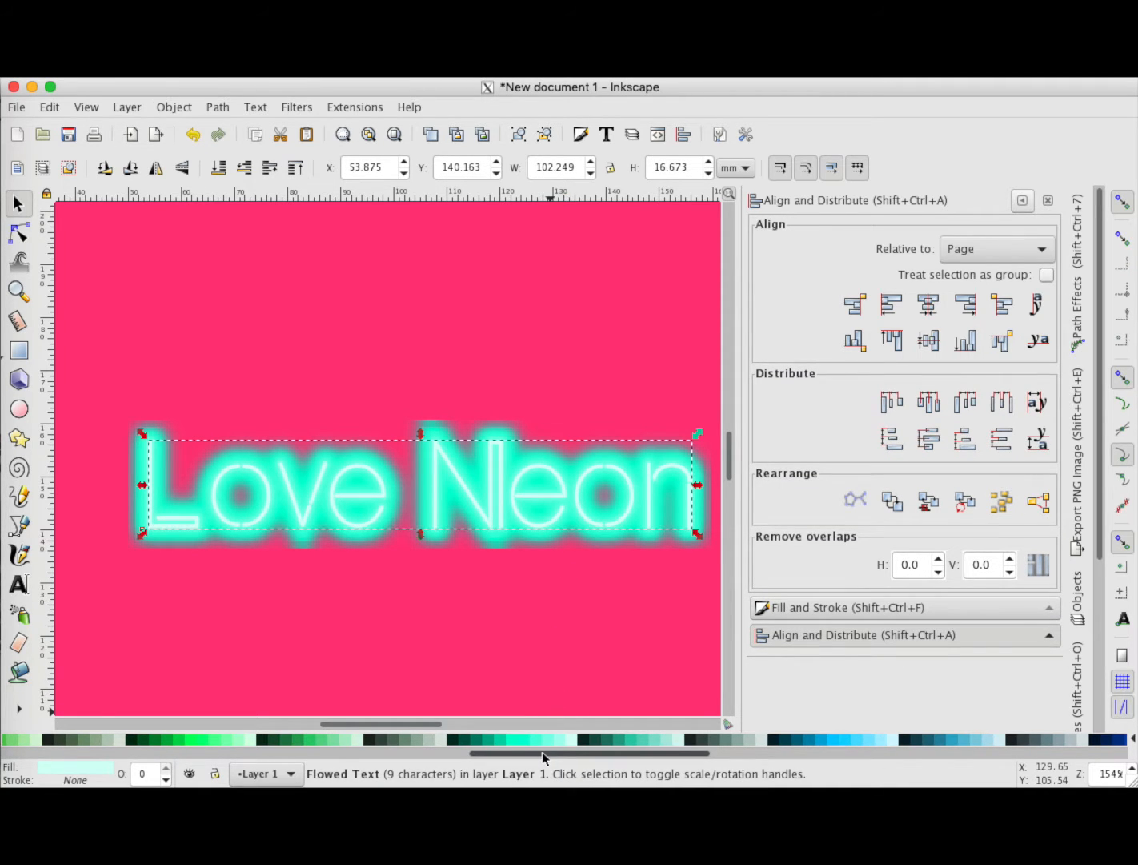
drag(534, 754, 41, 759)
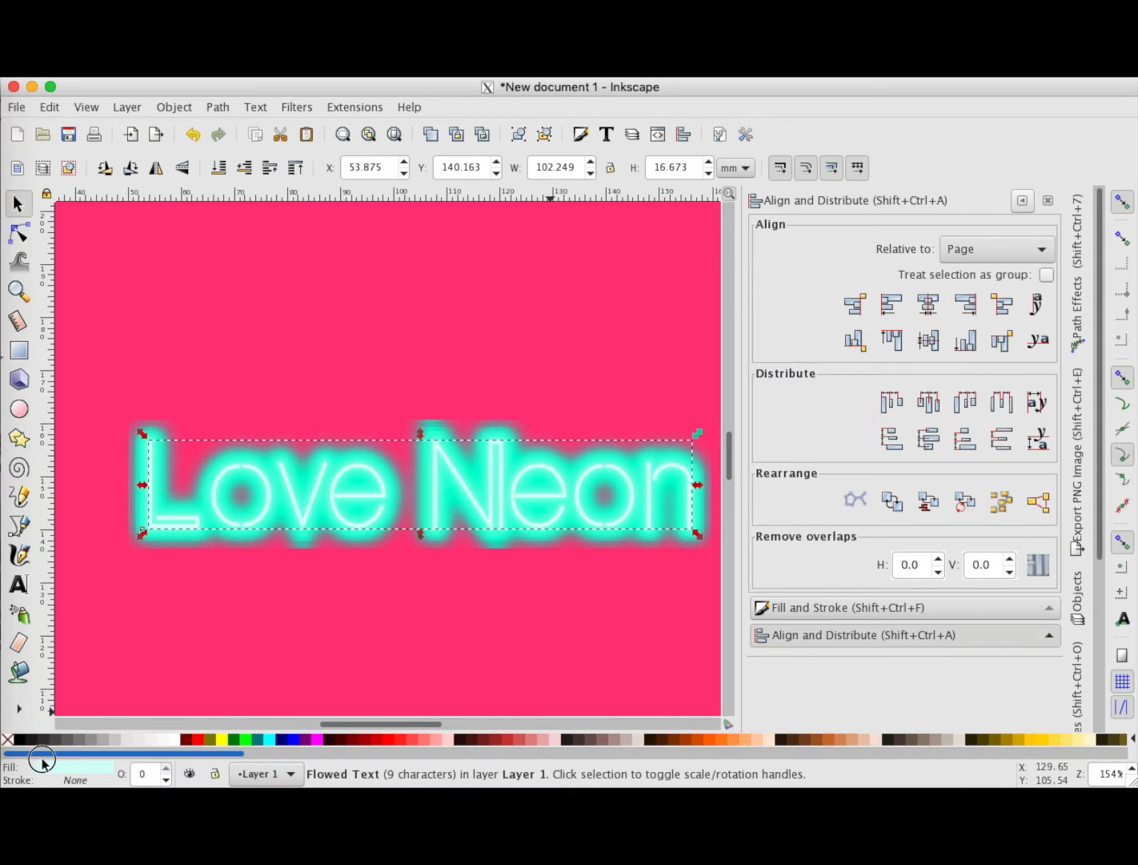
click(177, 739)
click(363, 564)
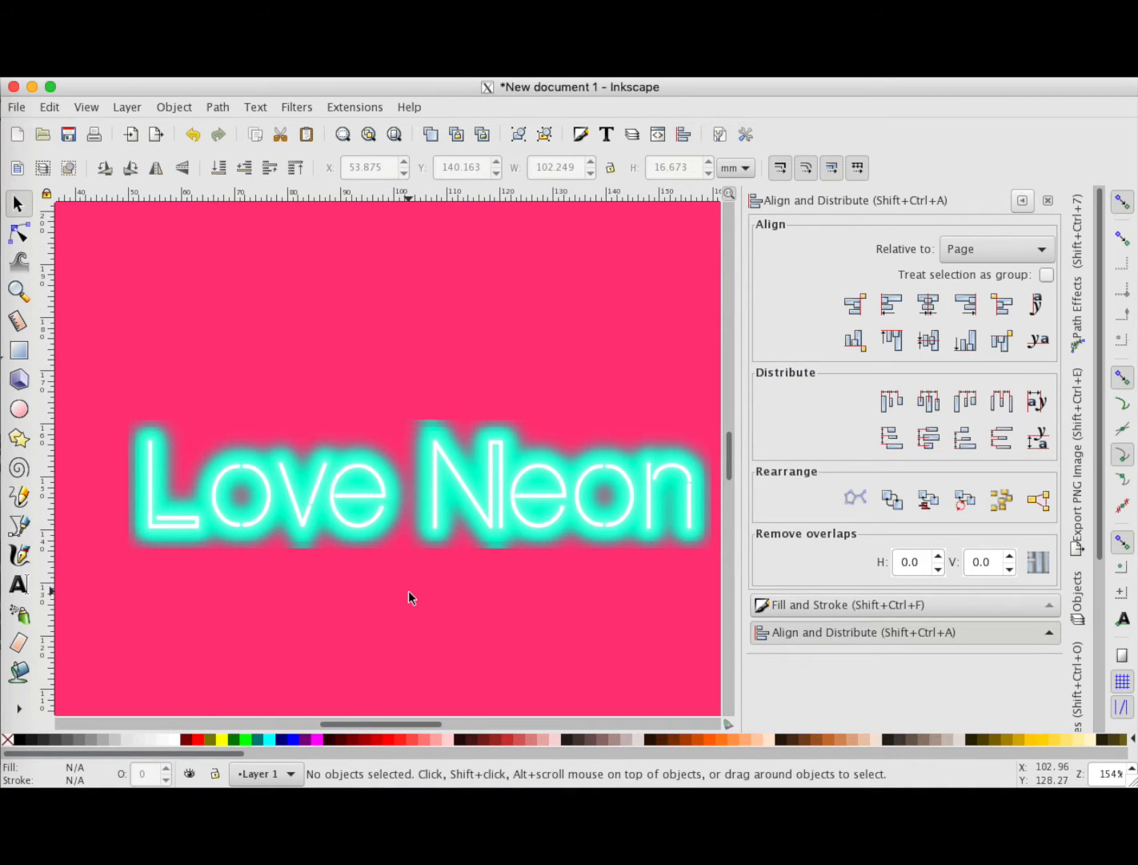
- Capture a screenshot of the area around the glowing "Love Neon" text on the pink background
scroll(408, 590, right, 2)
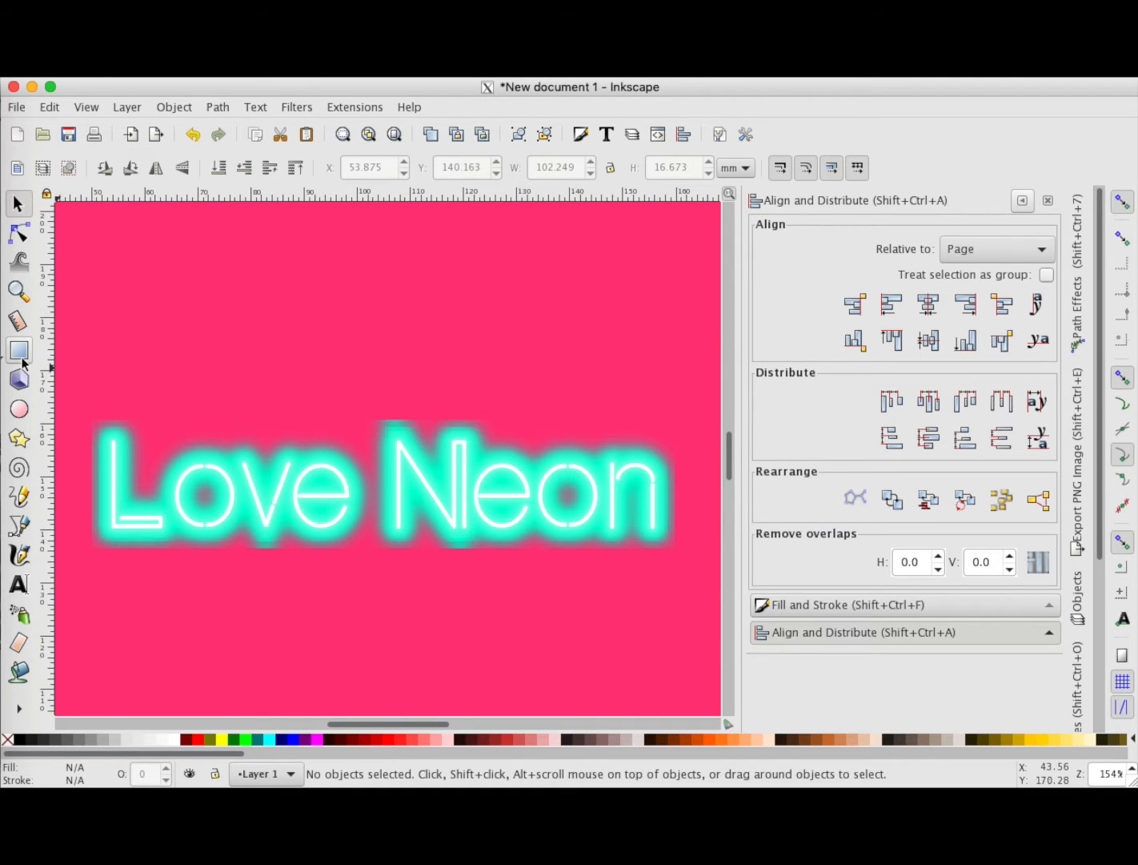
key(super+shift+4)
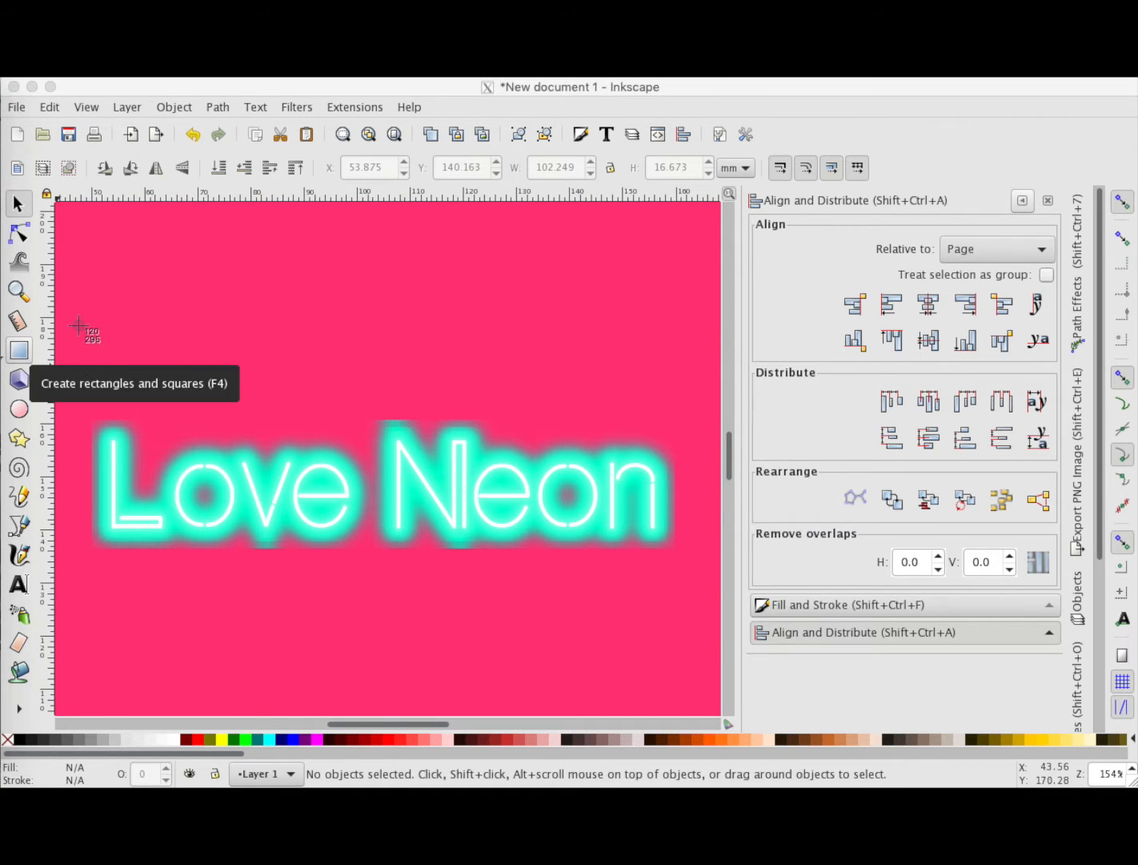
drag(77, 406, 698, 587)
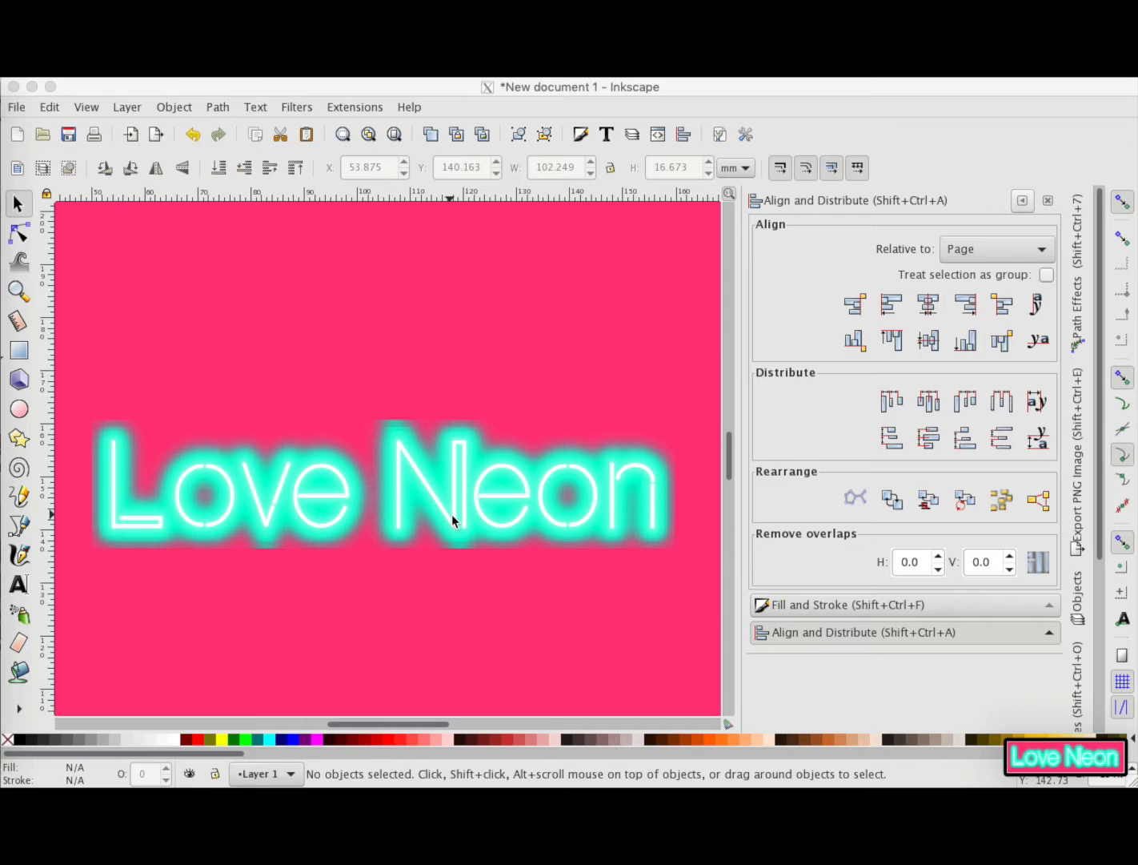
- Turn on the checkerboard background in the document properties and close them
scroll(386, 408, left, 2)
scroll(387, 408, down, 2)
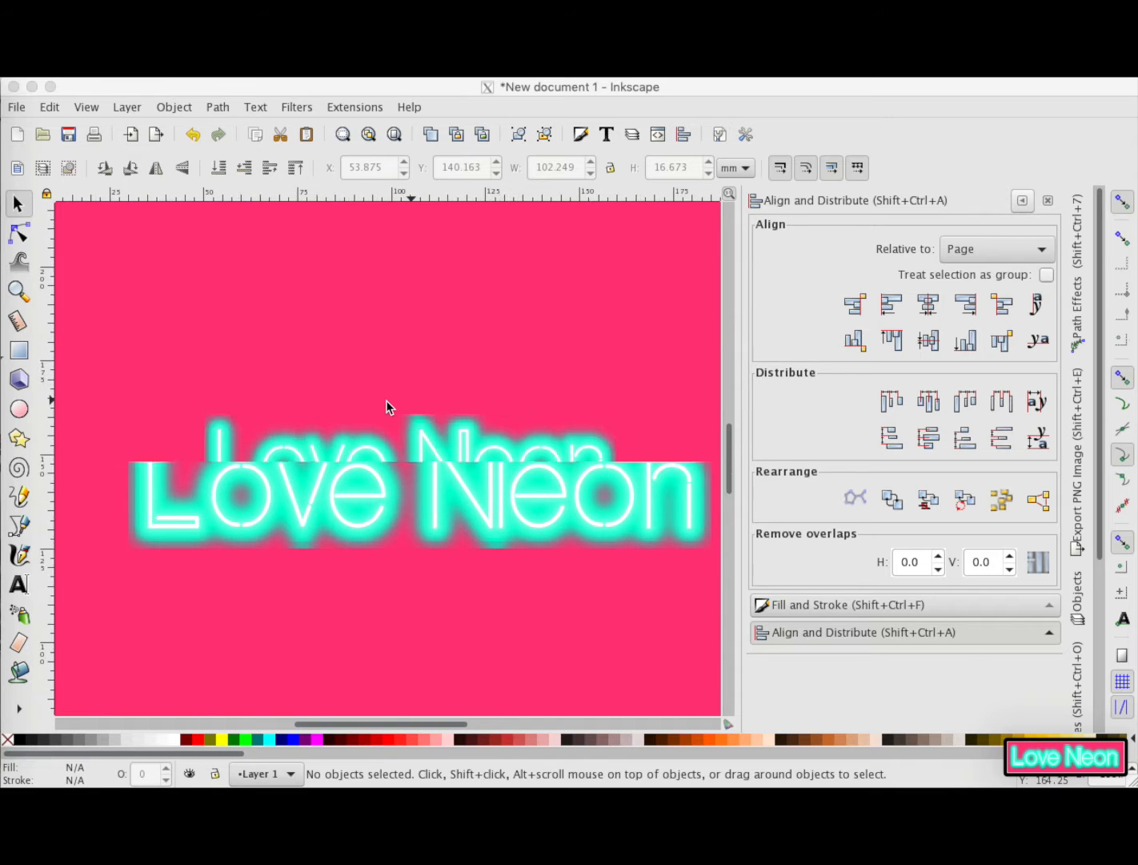
click(16, 108)
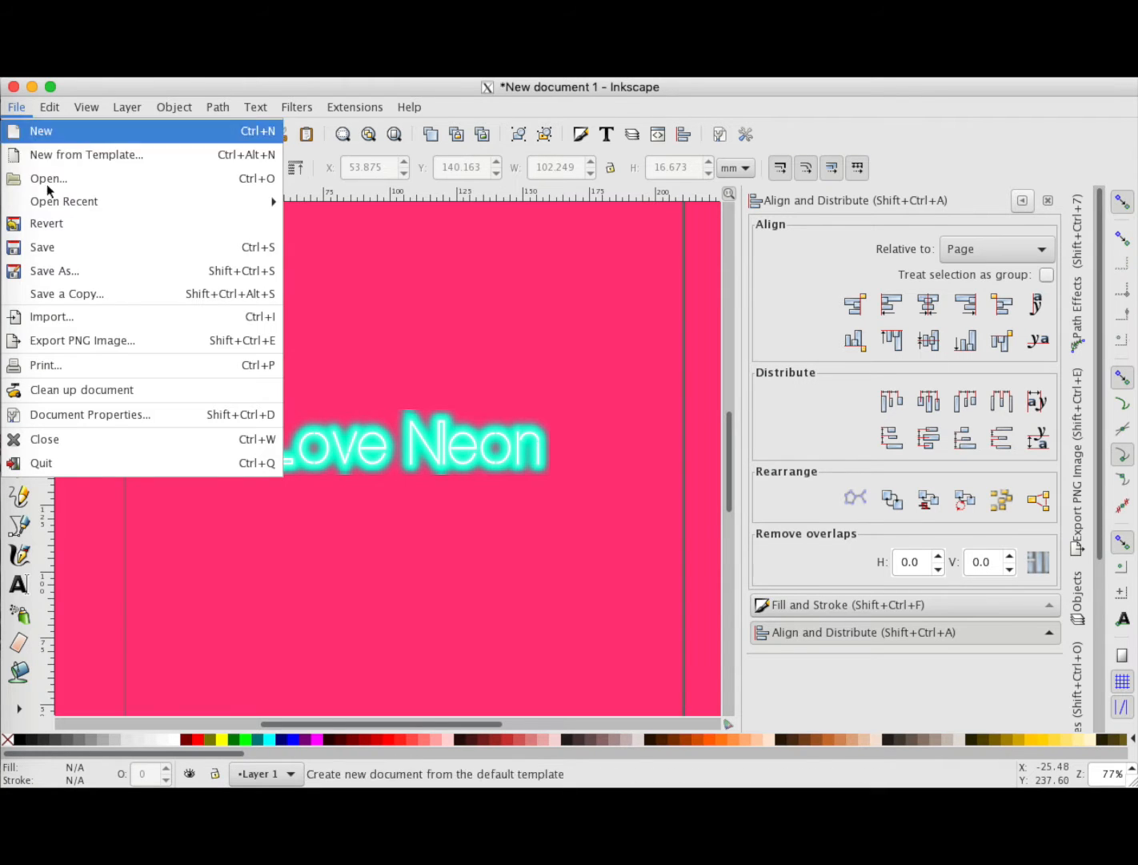
click(110, 407)
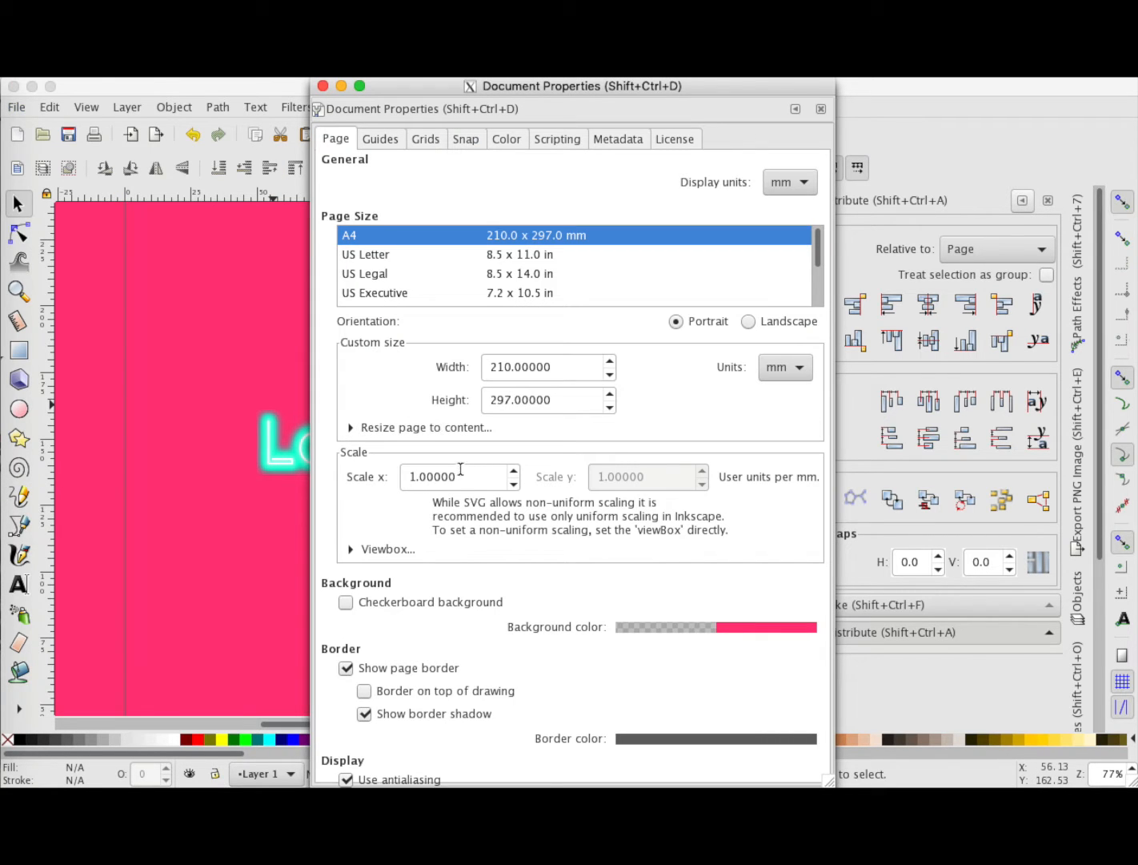
drag(549, 88, 847, 88)
click(716, 602)
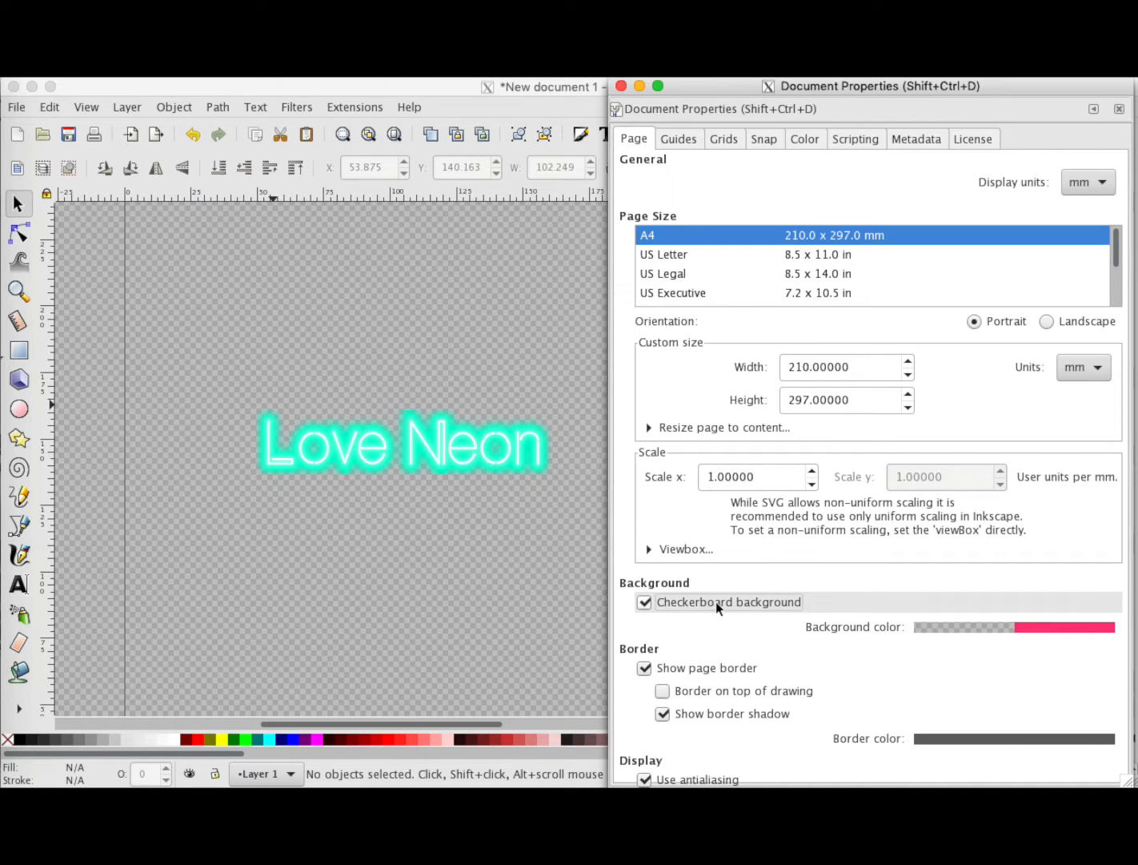
click(621, 86)
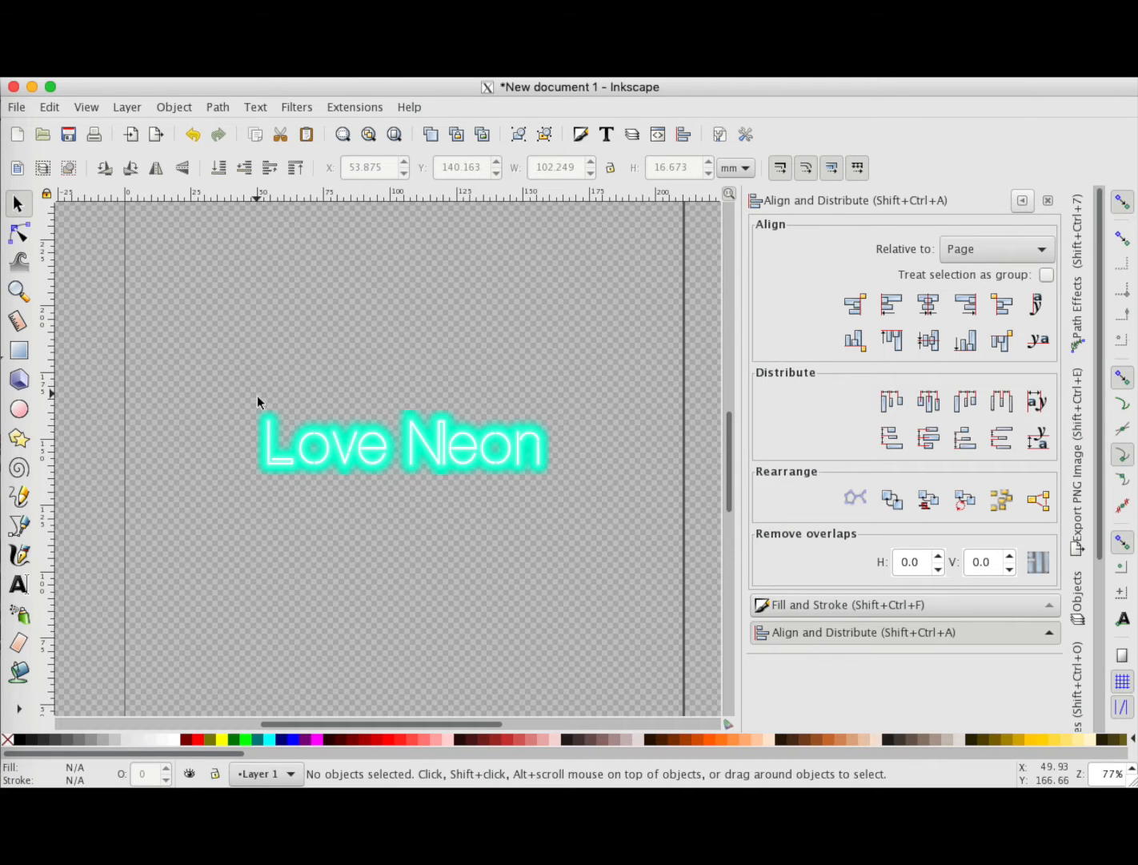
click(198, 379)
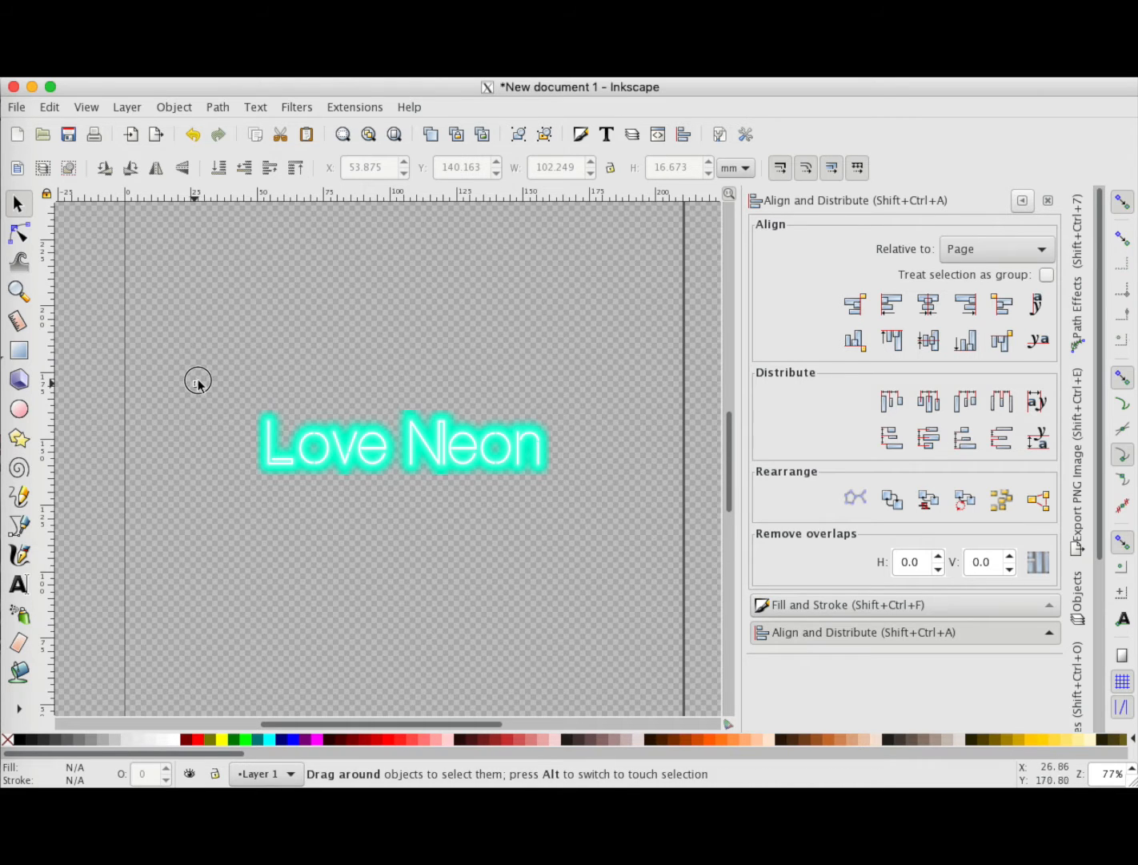
drag(191, 365, 613, 516)
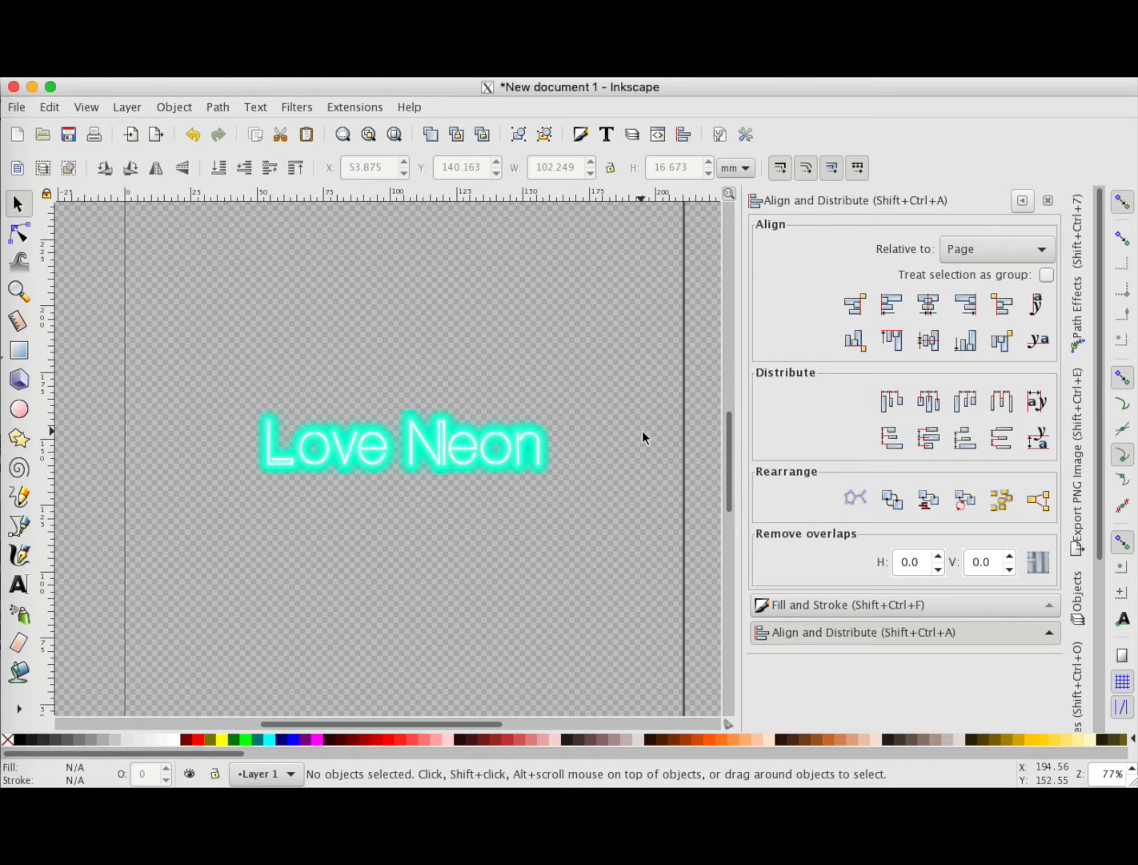
scroll(581, 438, left, 2)
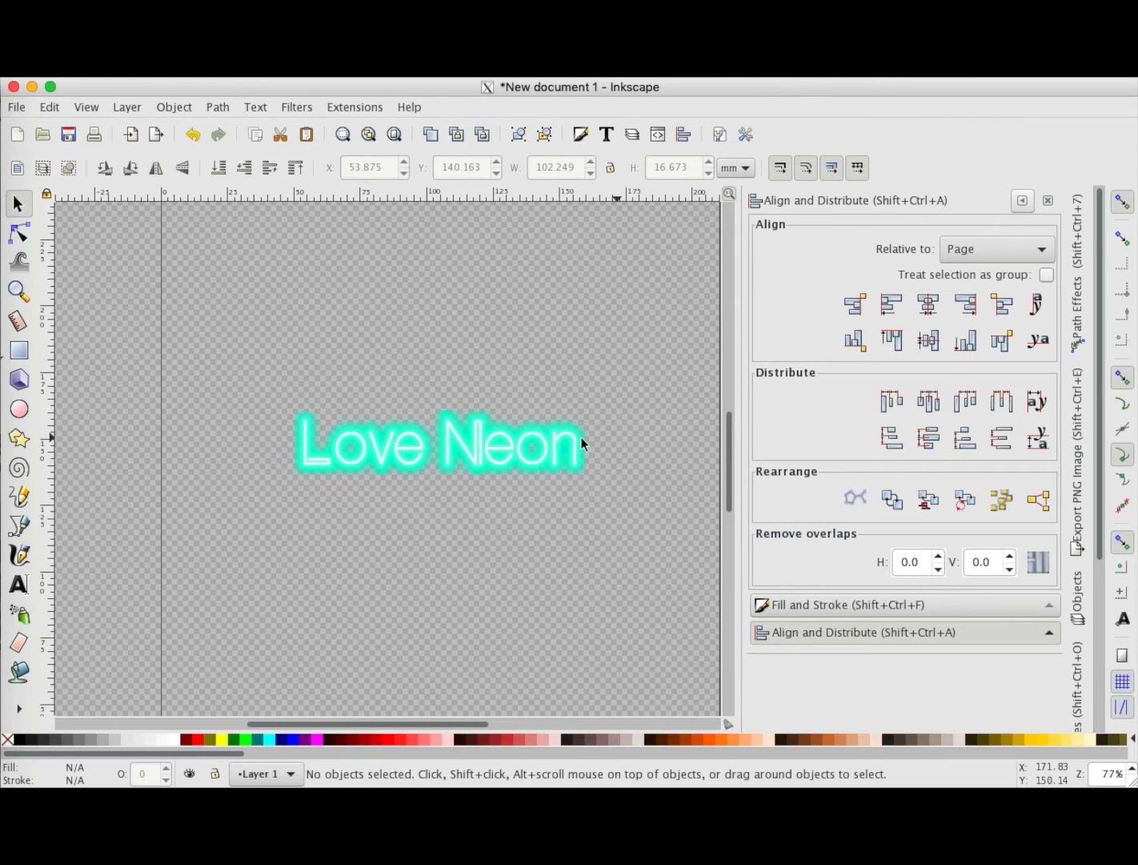
scroll(581, 439, right, 2)
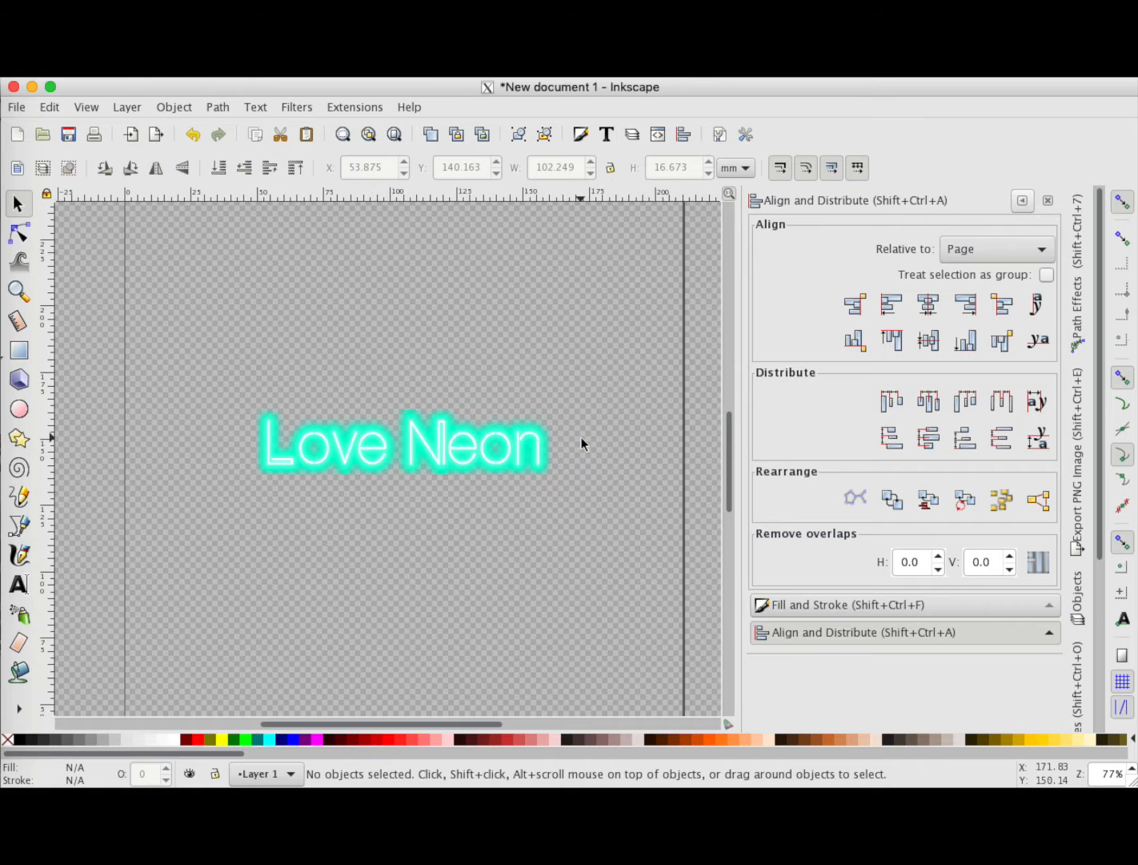
scroll(581, 438, up, 4)
scroll(581, 438, down, 4)
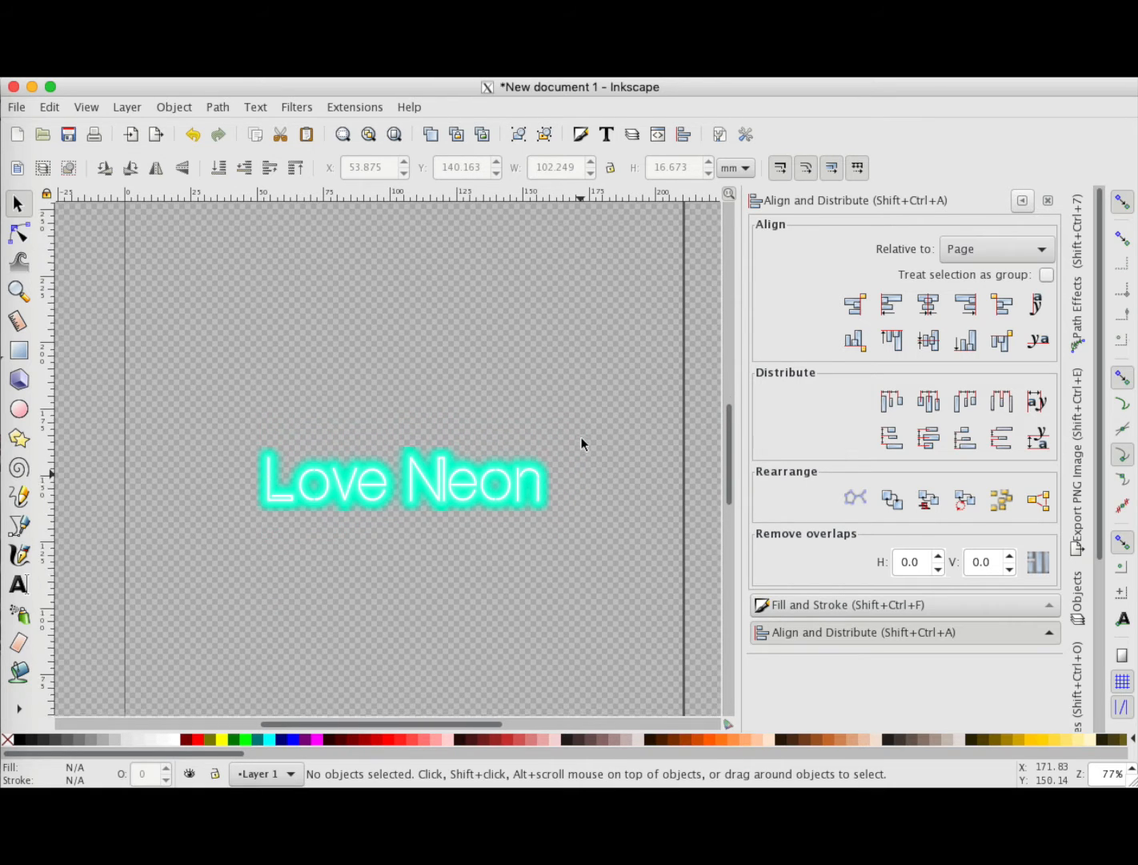